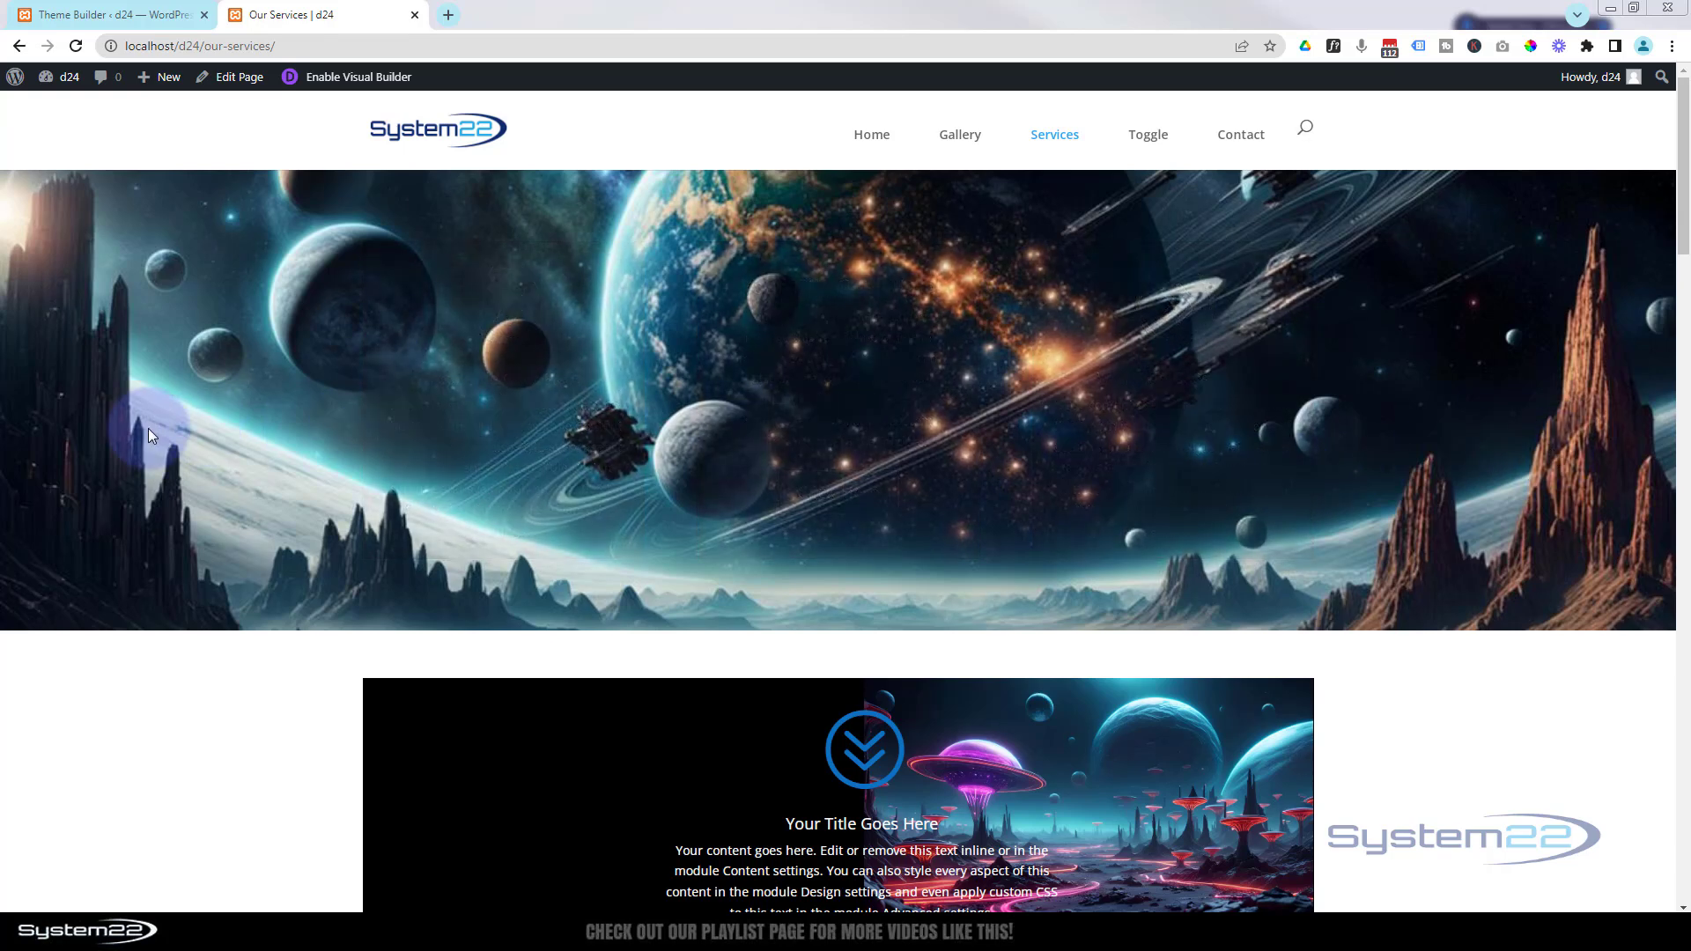
- Enable the Visual Builder on the Services page and add a regular section with a three-equal-column row below the space hero section
click(361, 81)
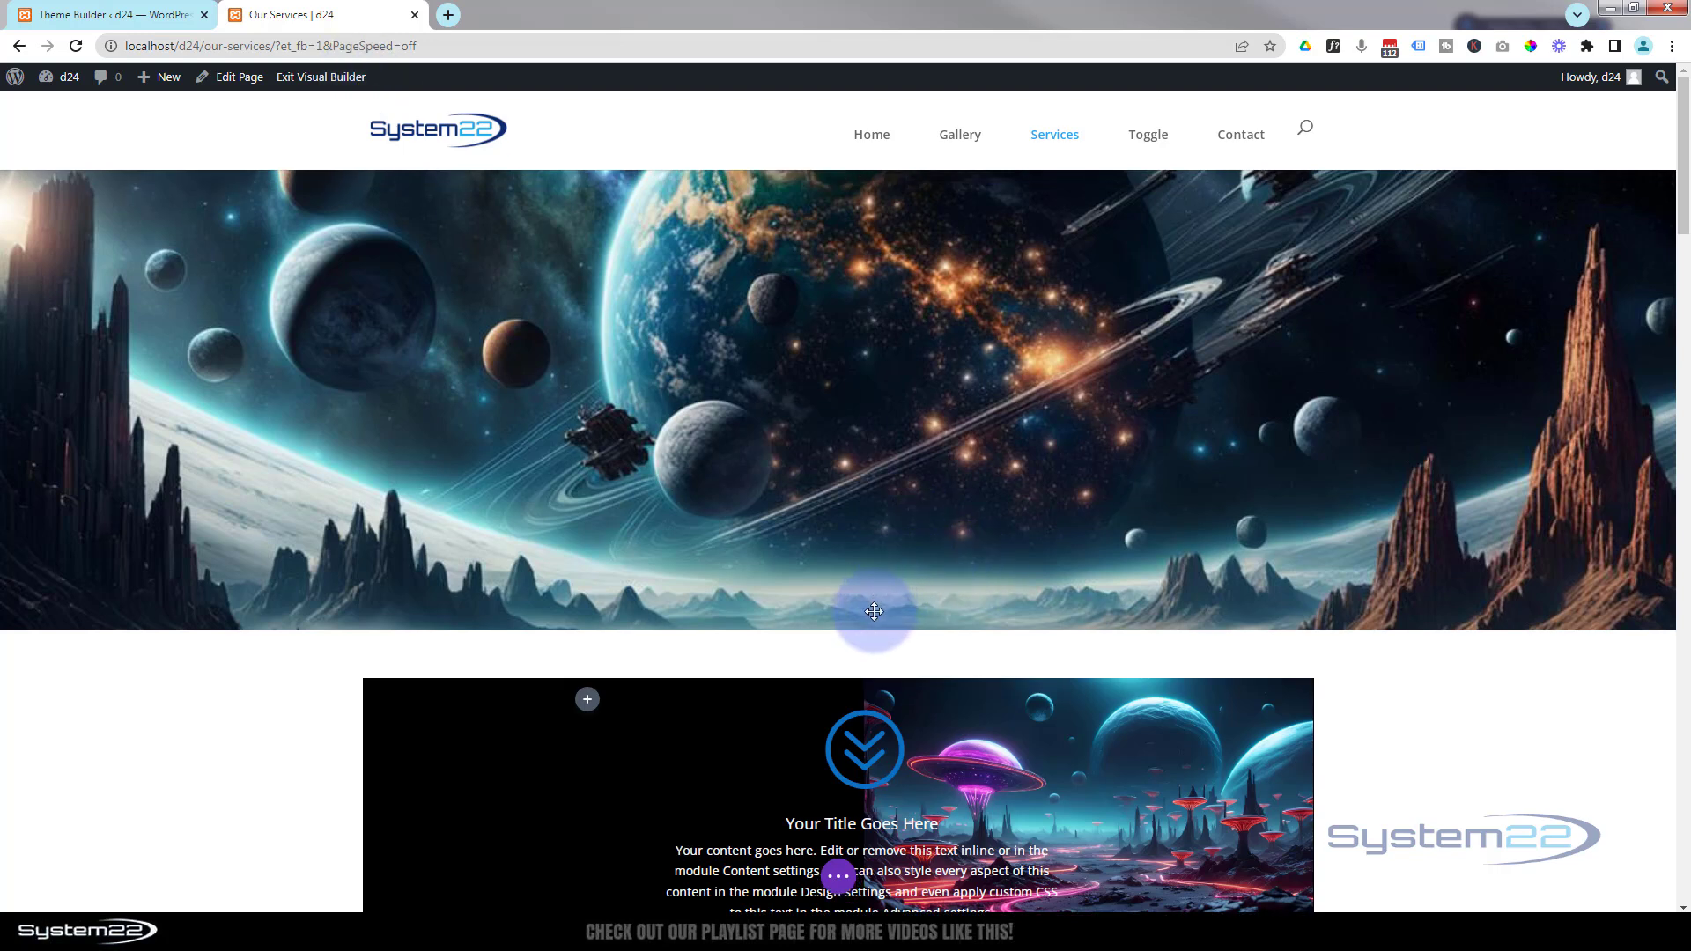
mouse_move(837, 626)
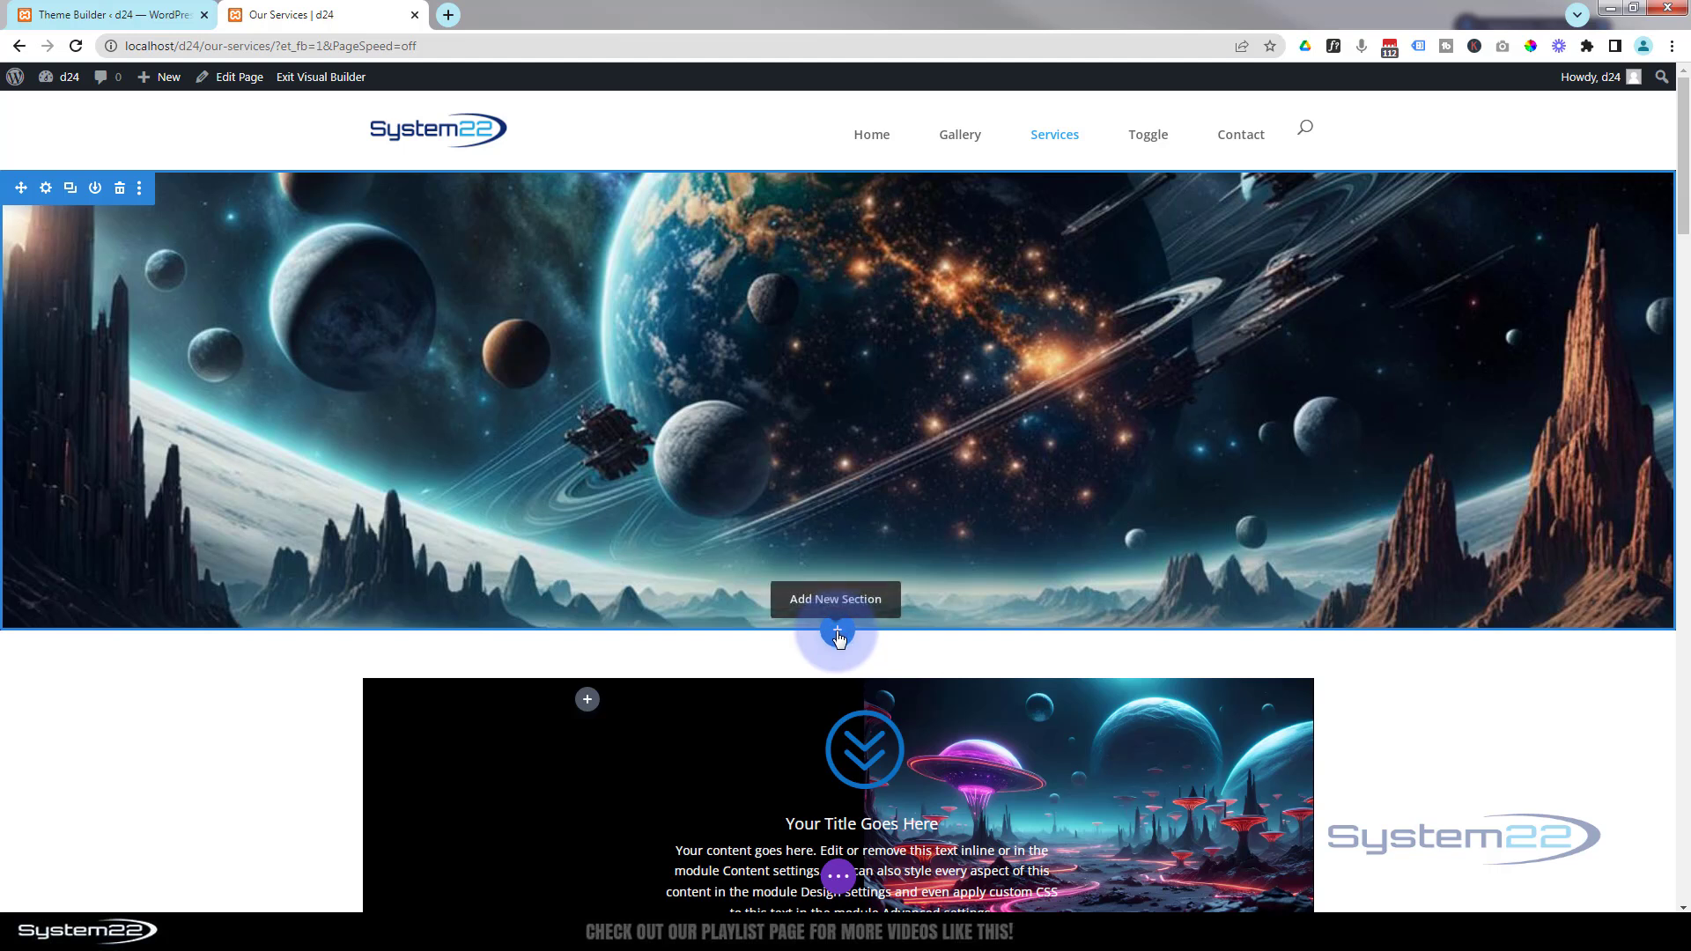
click(838, 633)
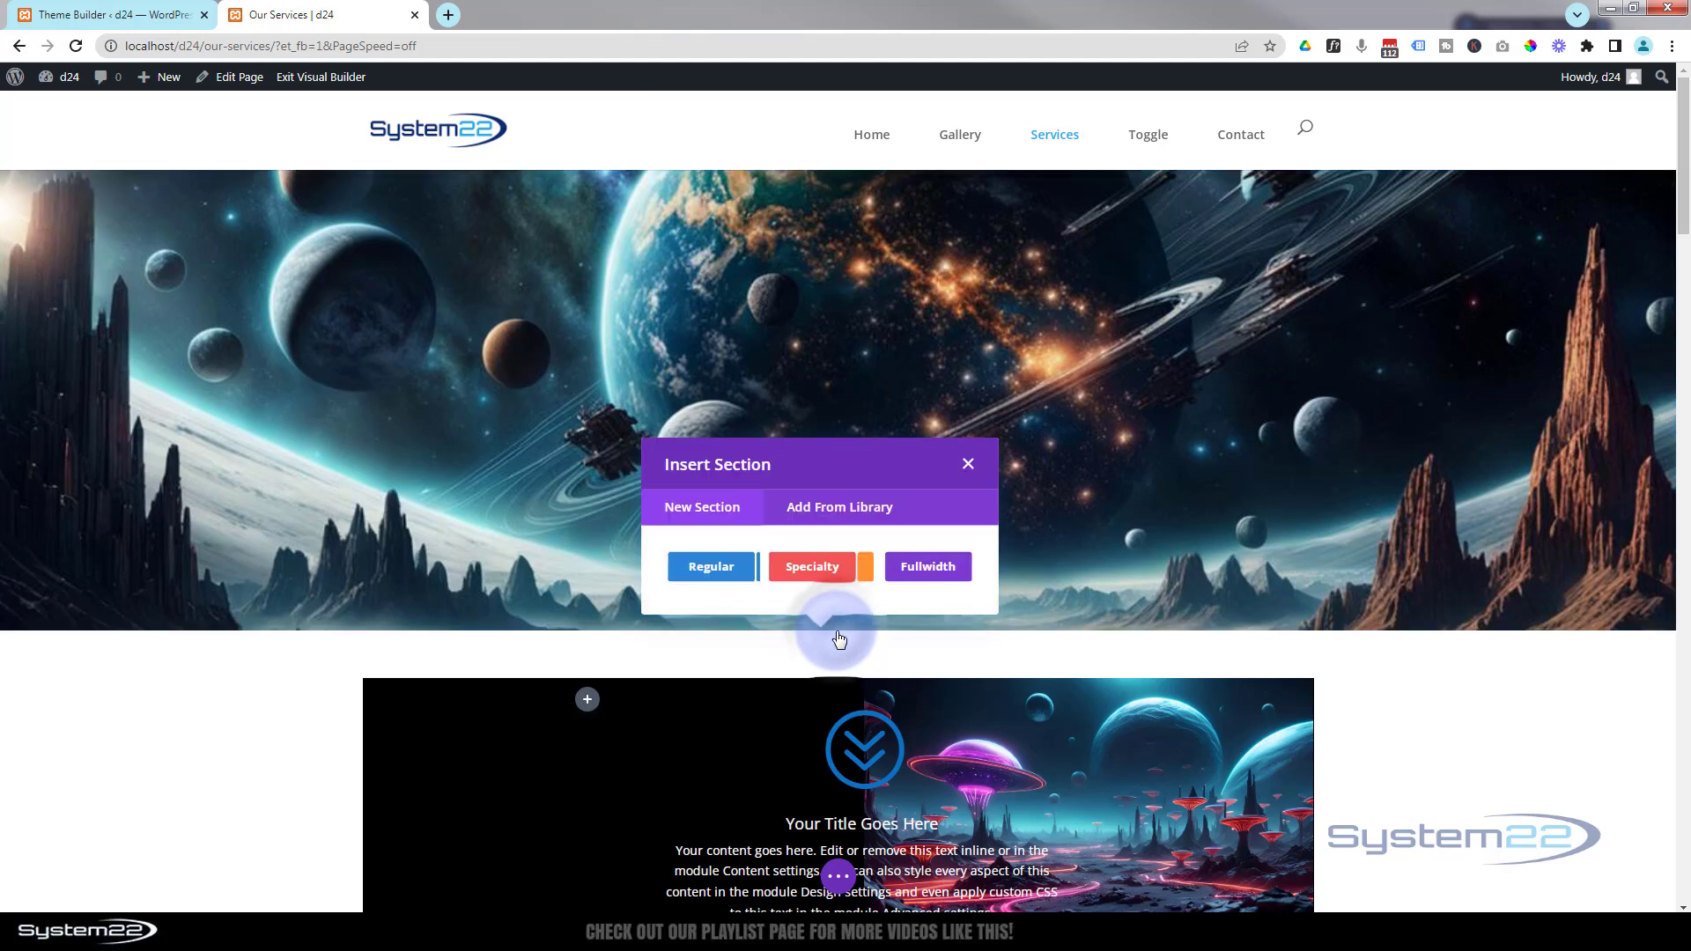
click(700, 571)
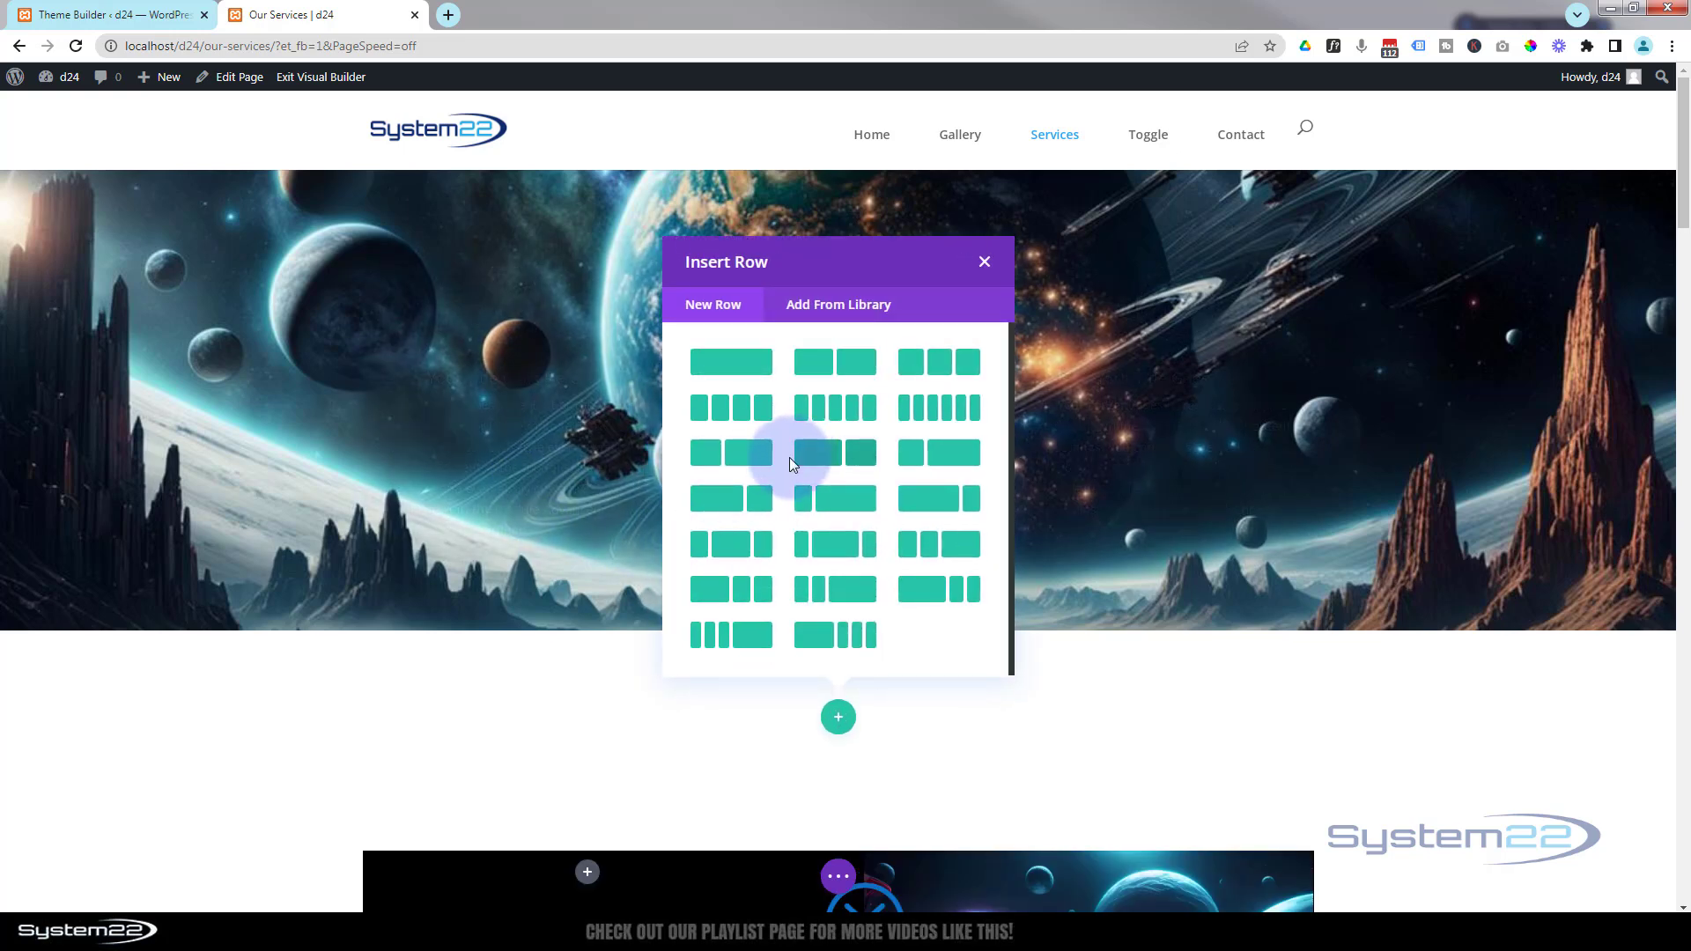
click(950, 368)
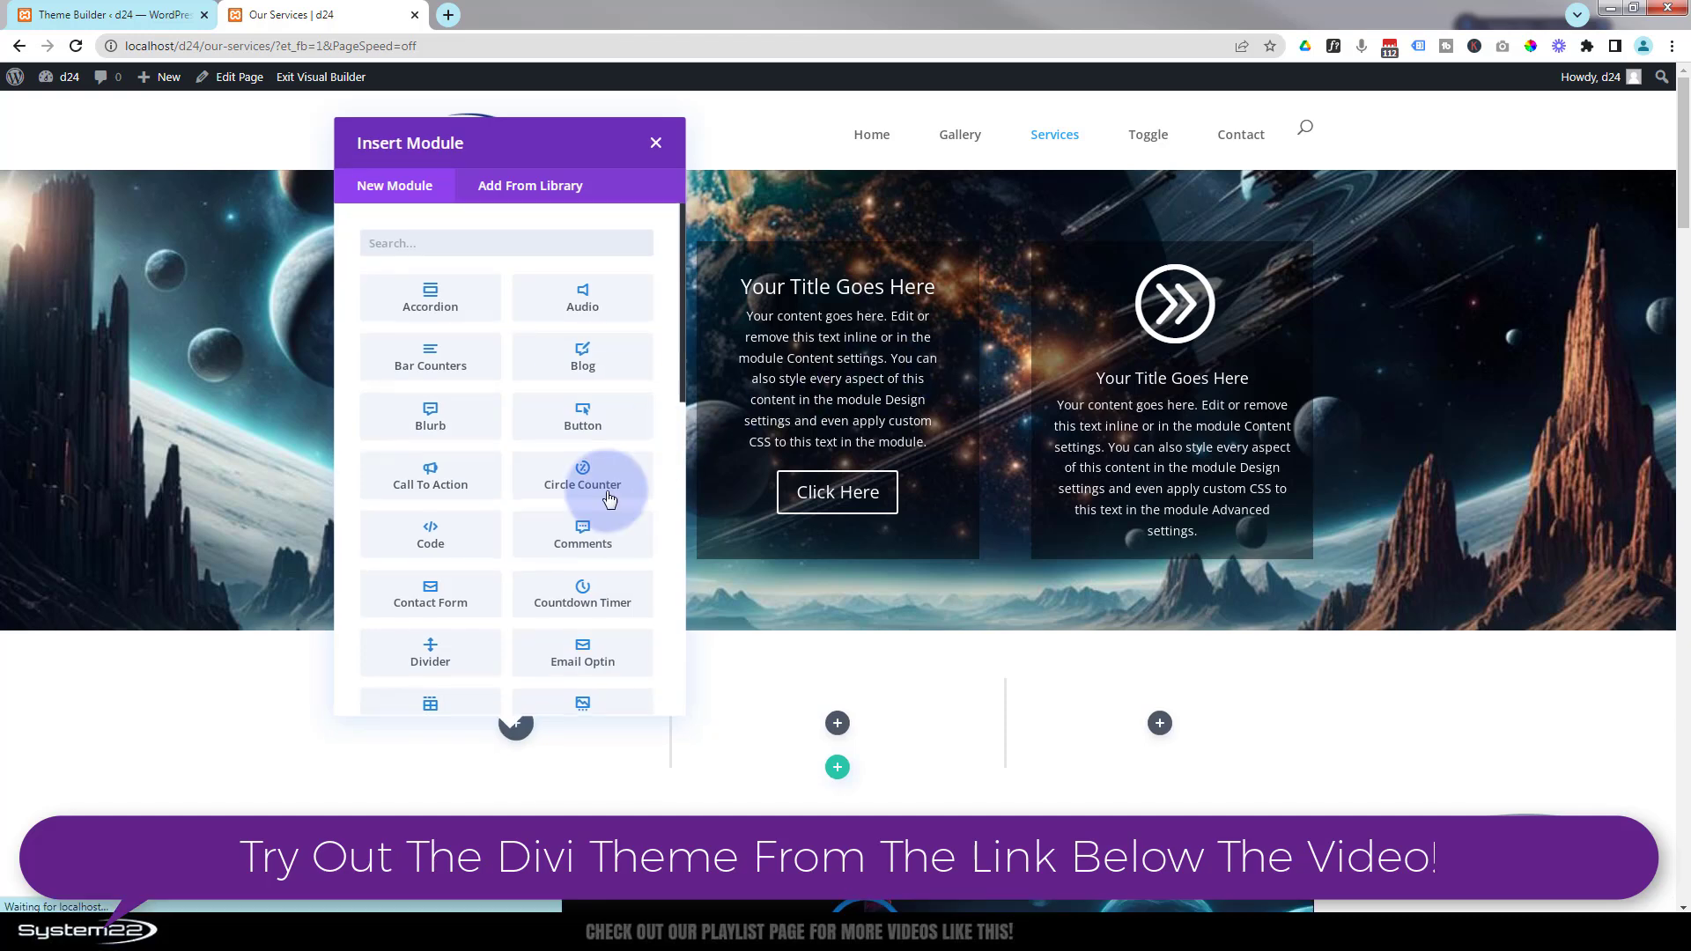
- Insert a Blurb module with default content in the first column and delete the old space hero section above it
click(432, 431)
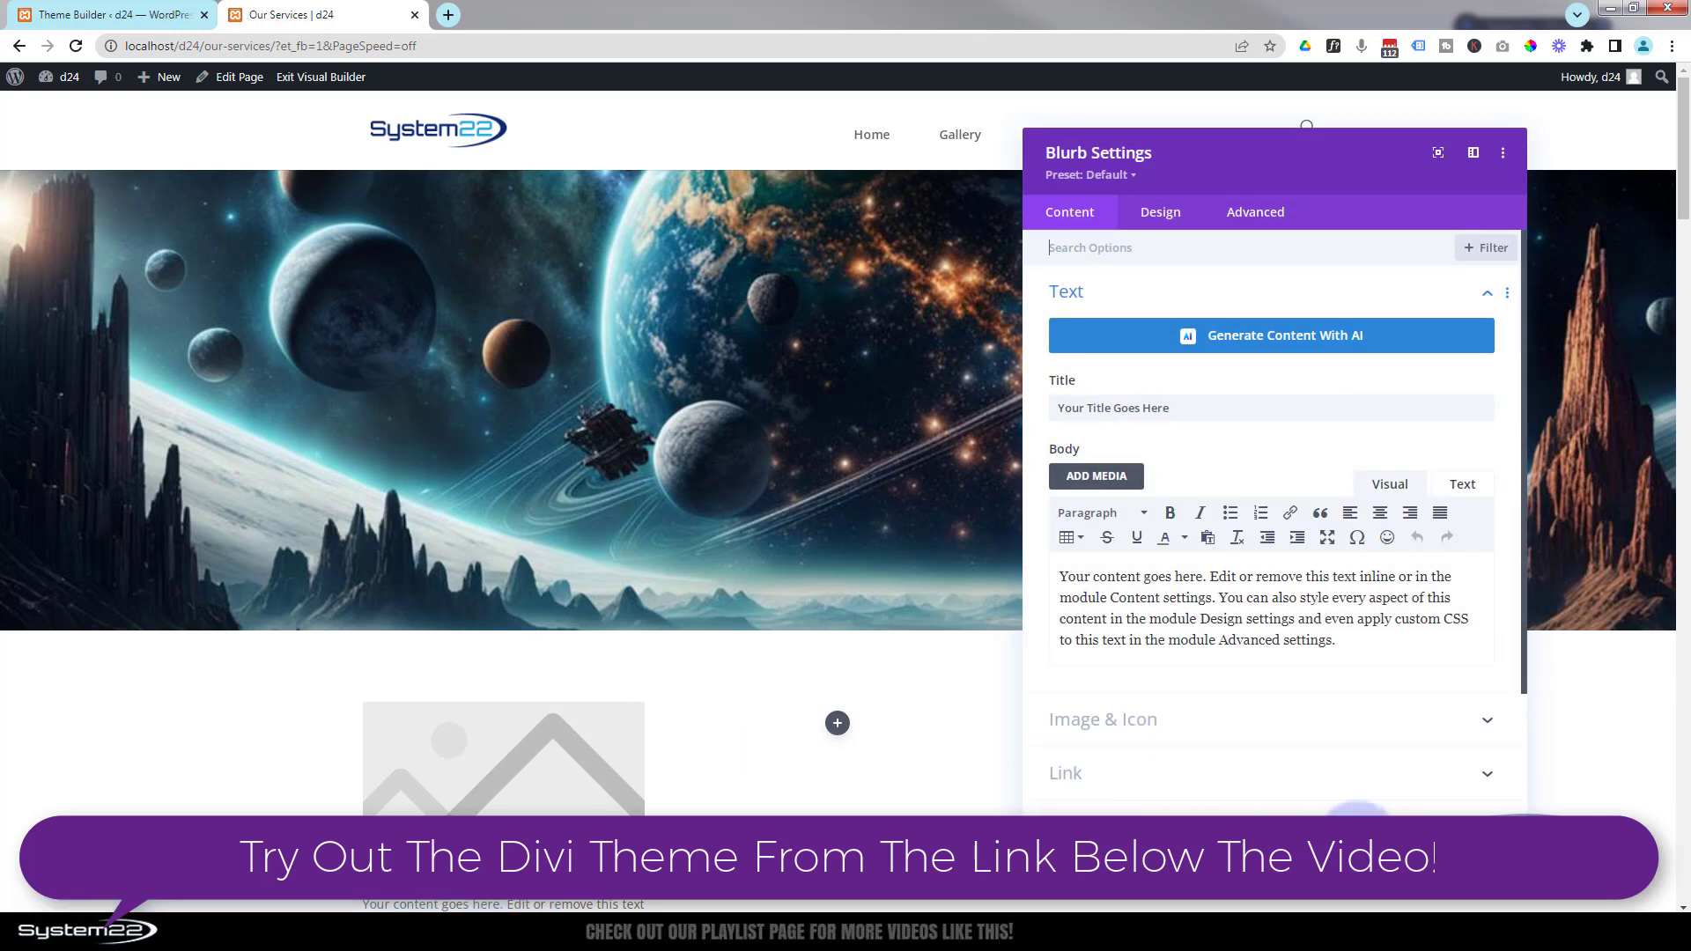
click(1466, 828)
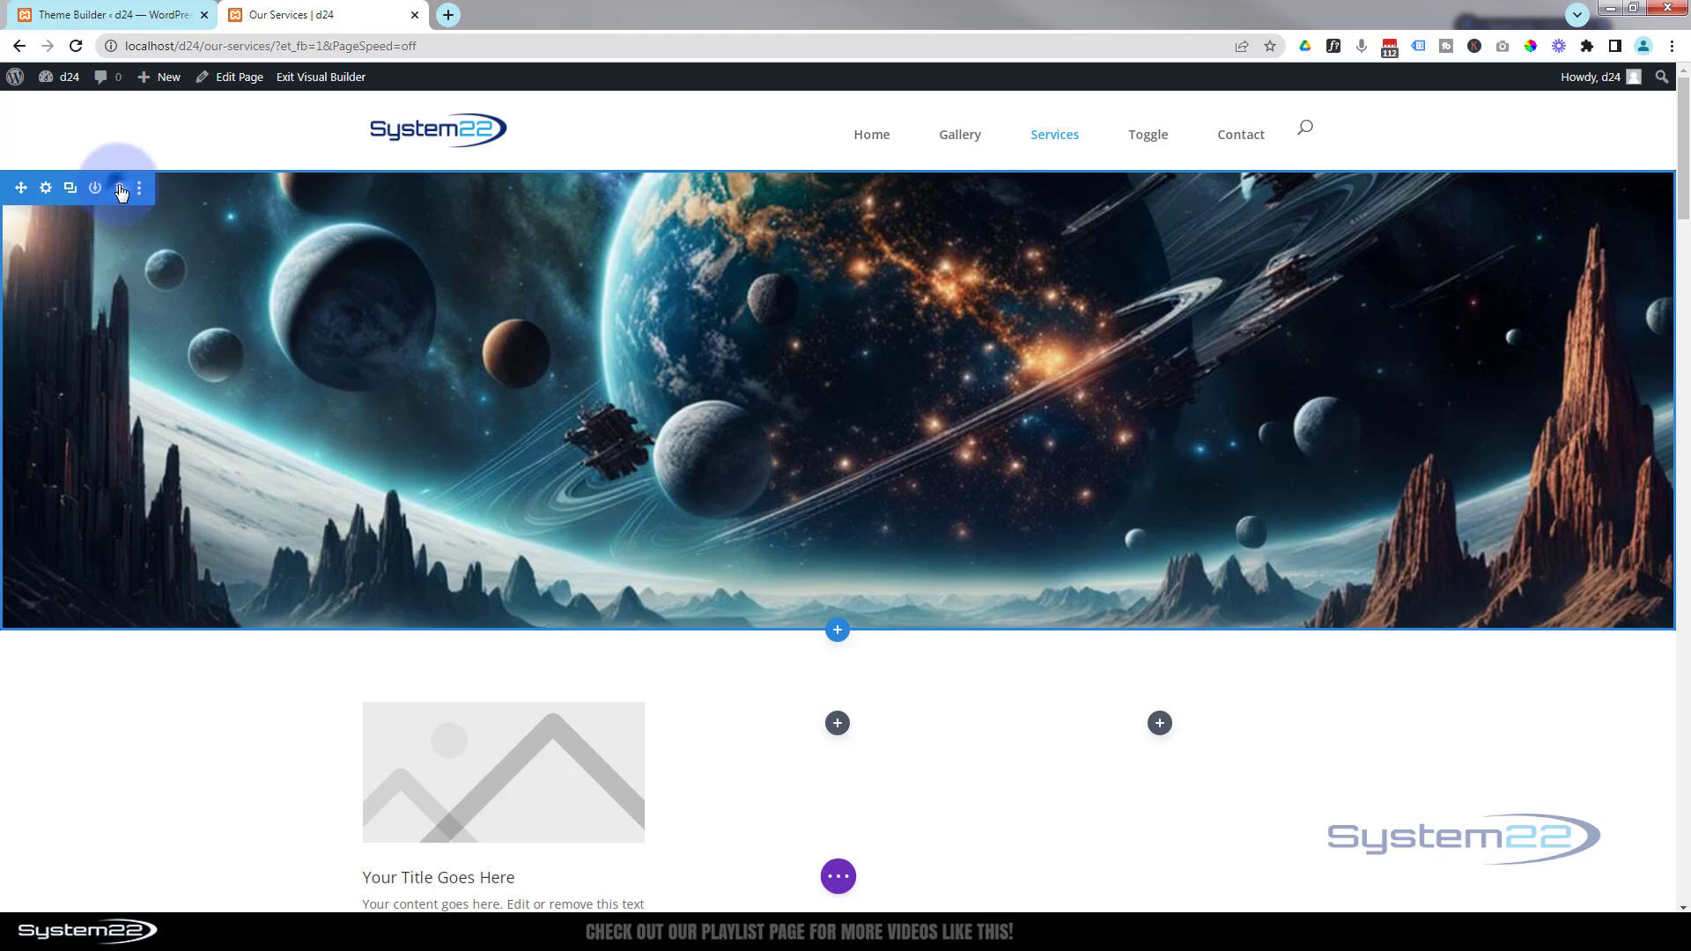
click(121, 190)
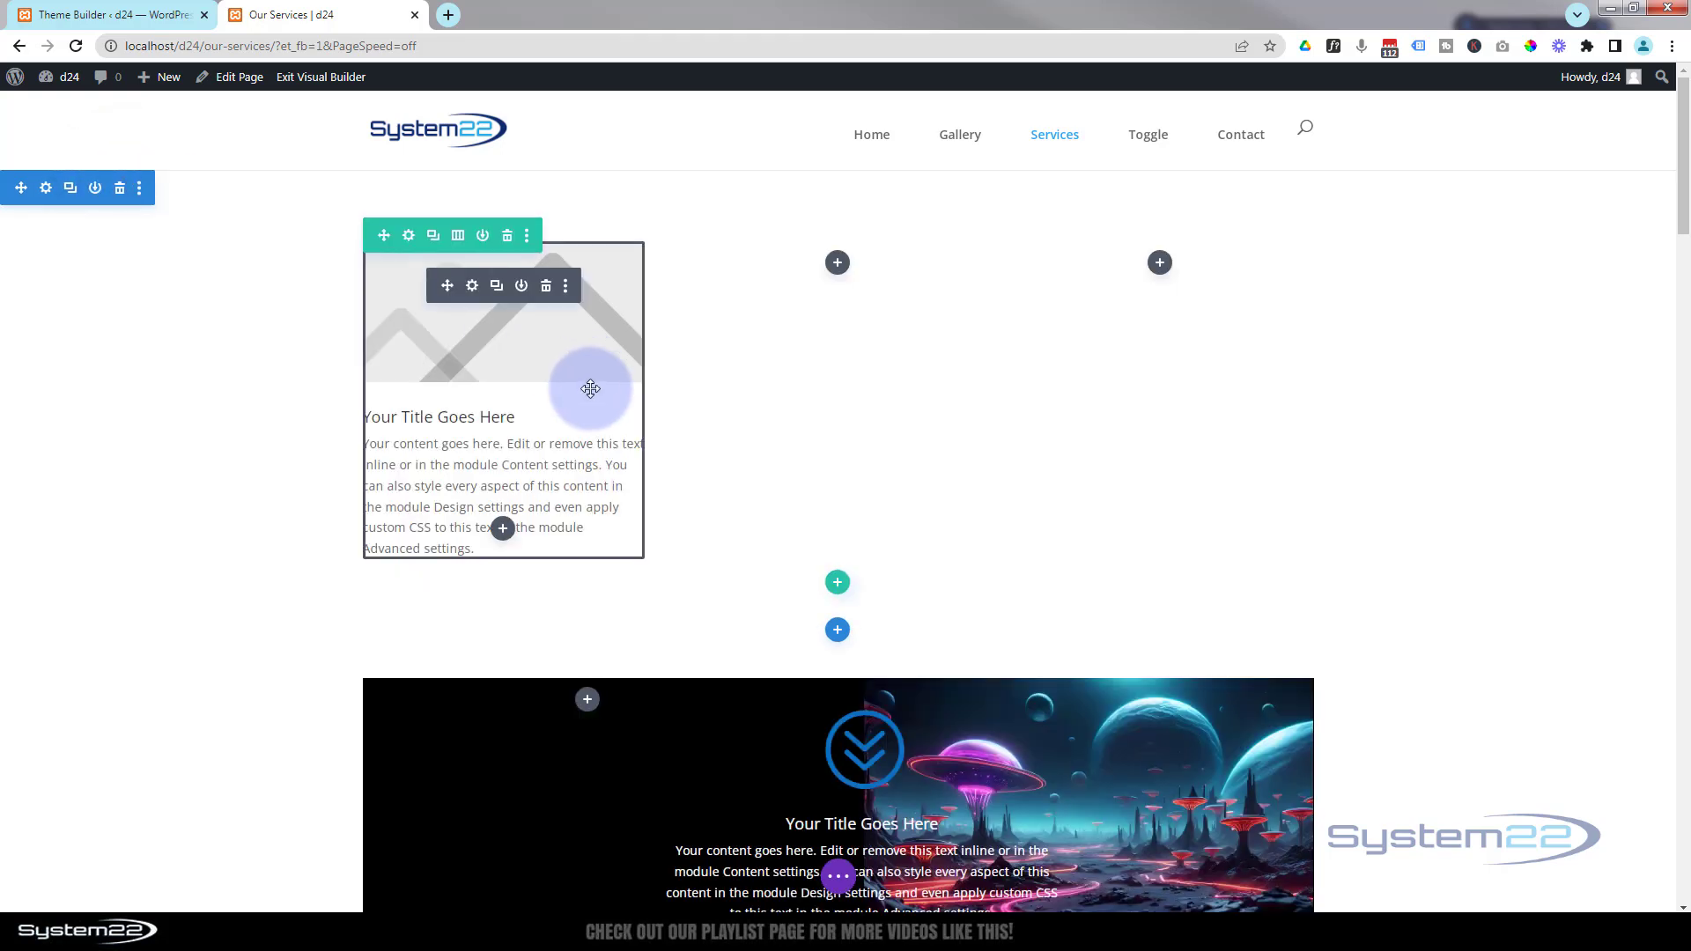
- Switch the new blurb from an image to an icon, choosing the circled double right chevron
click(471, 281)
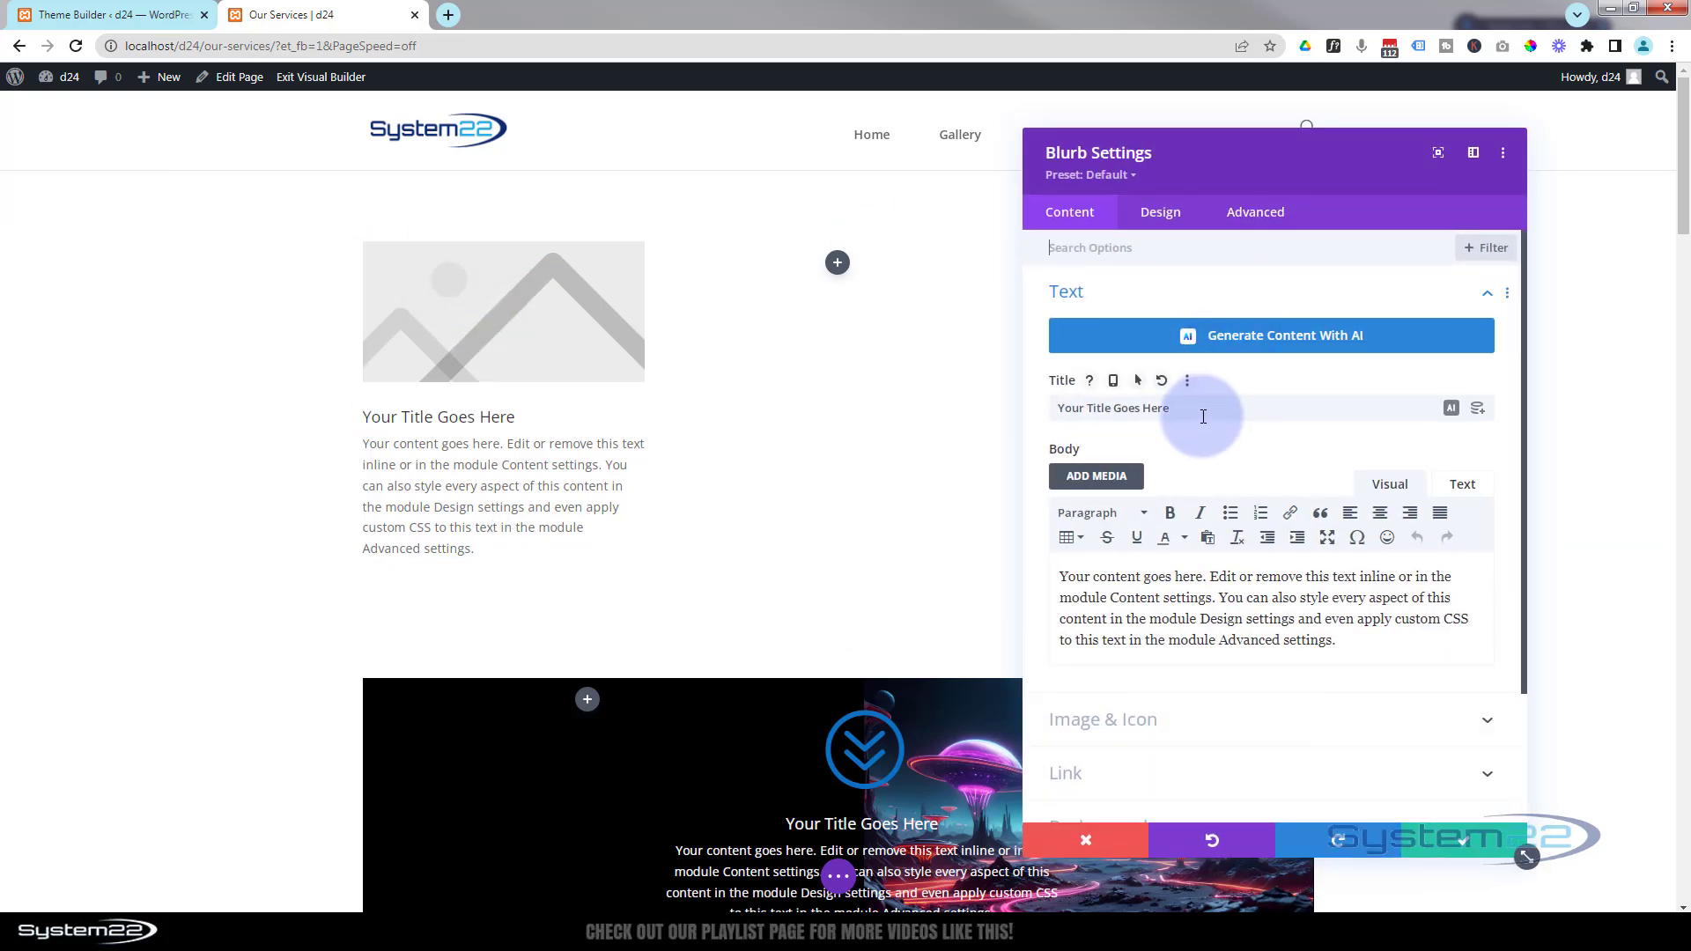
drag(1200, 408, 1004, 460)
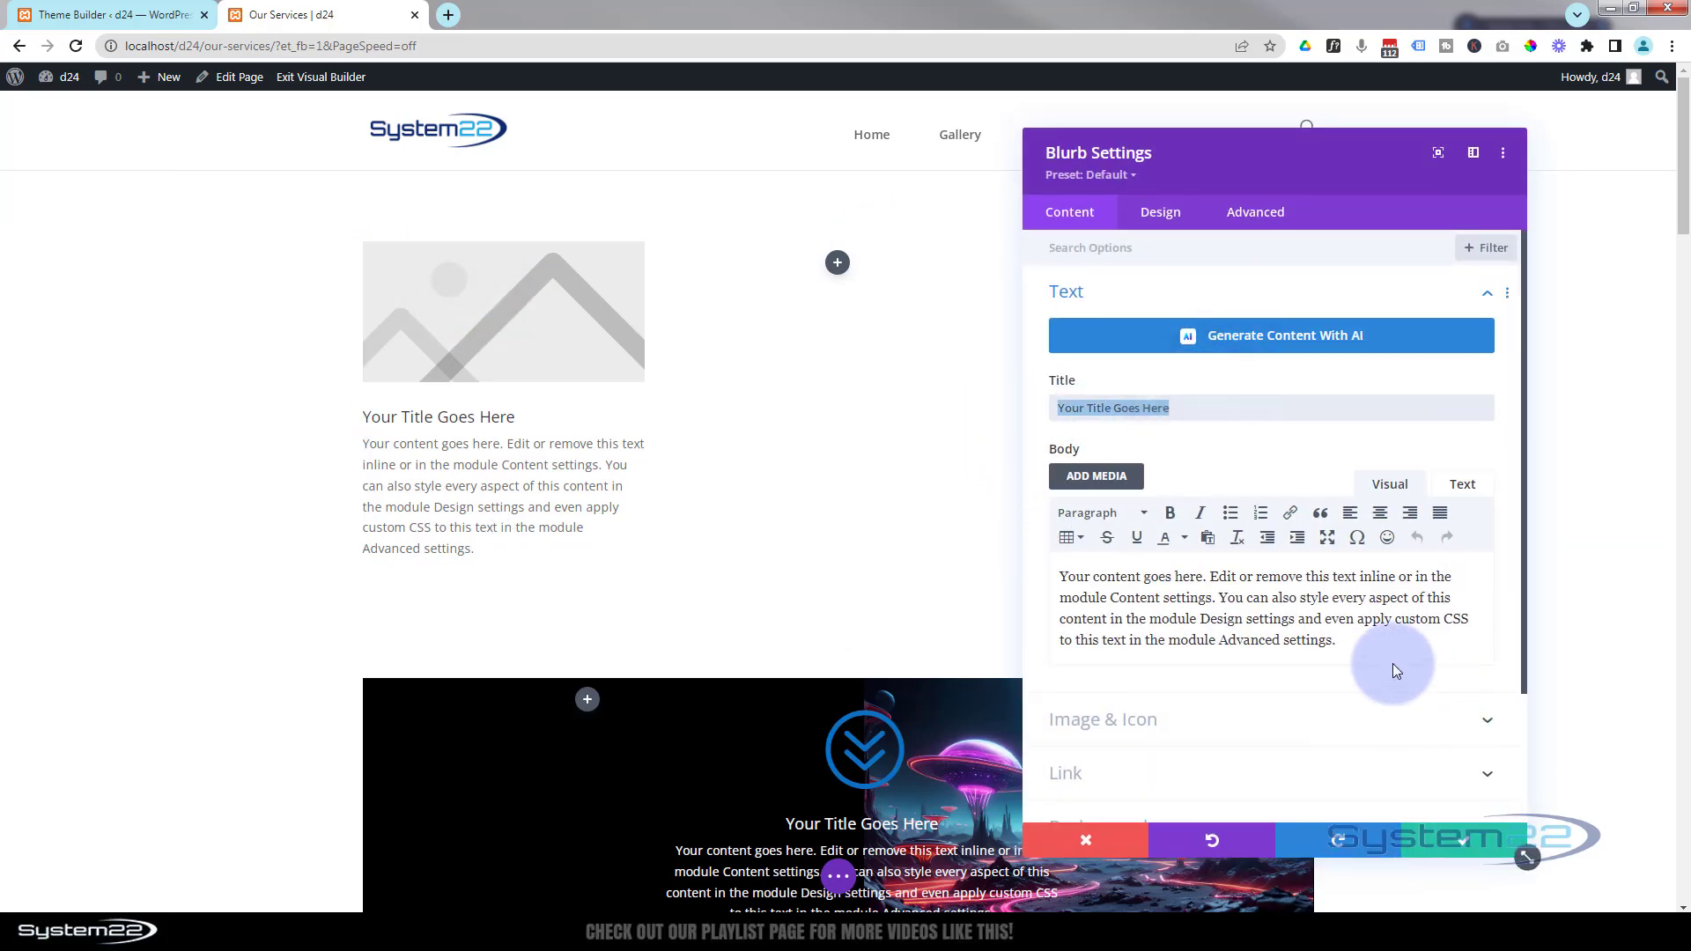
drag(1338, 641, 1061, 576)
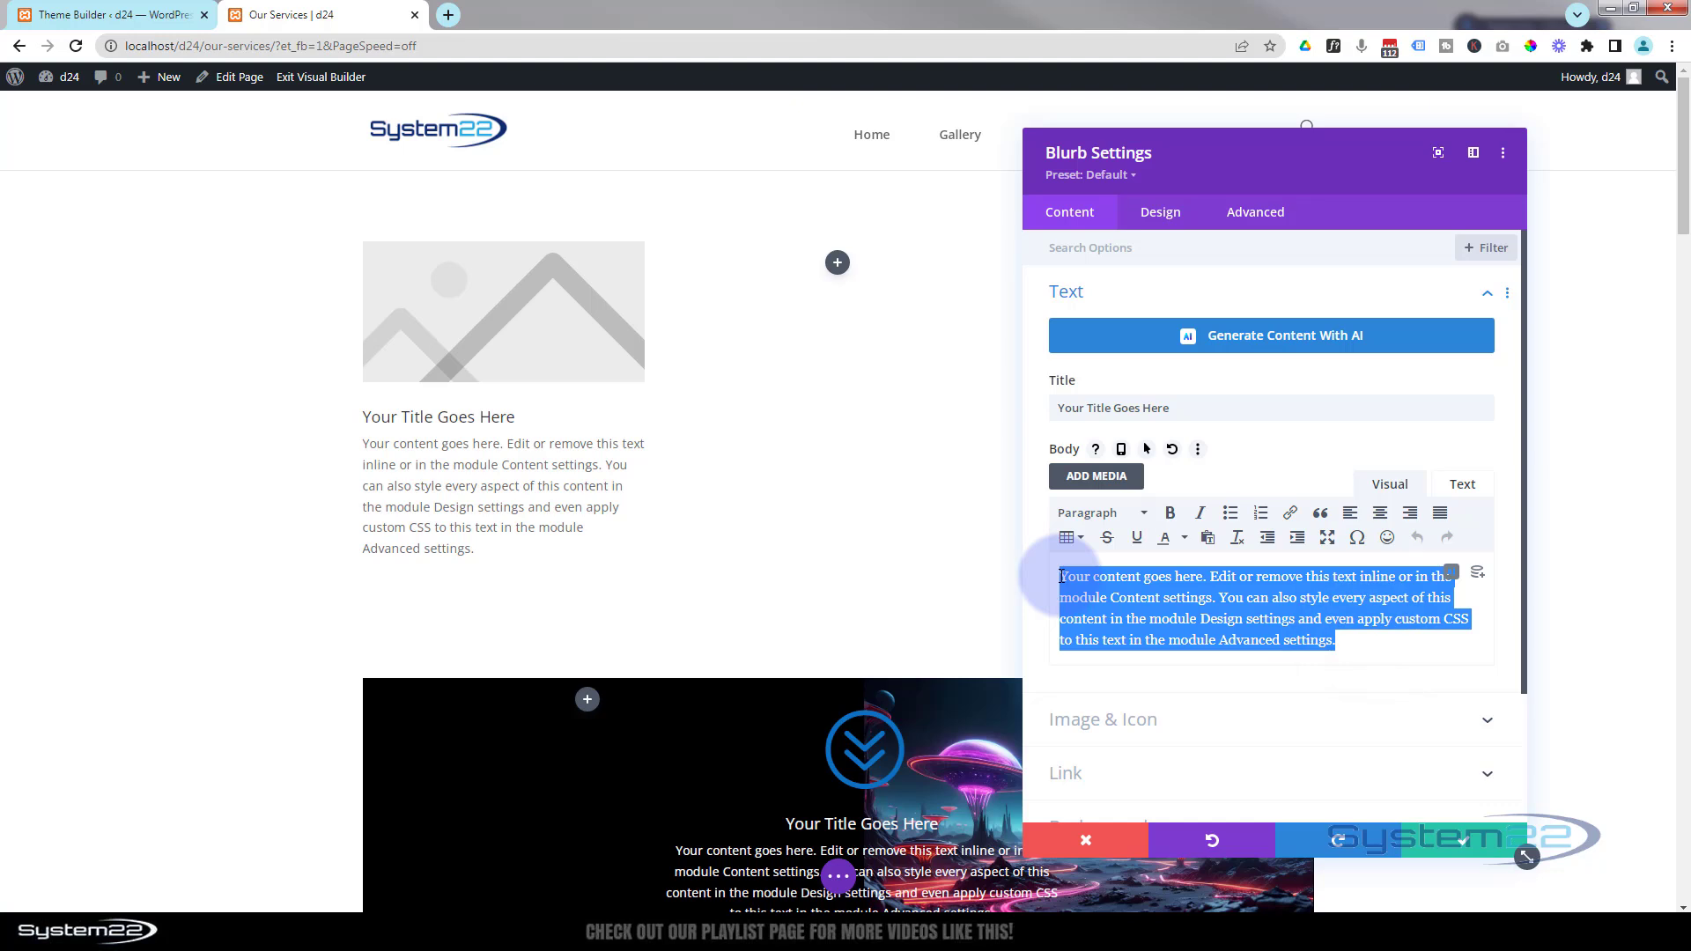
scroll(1170, 649, down, 3)
click(1168, 563)
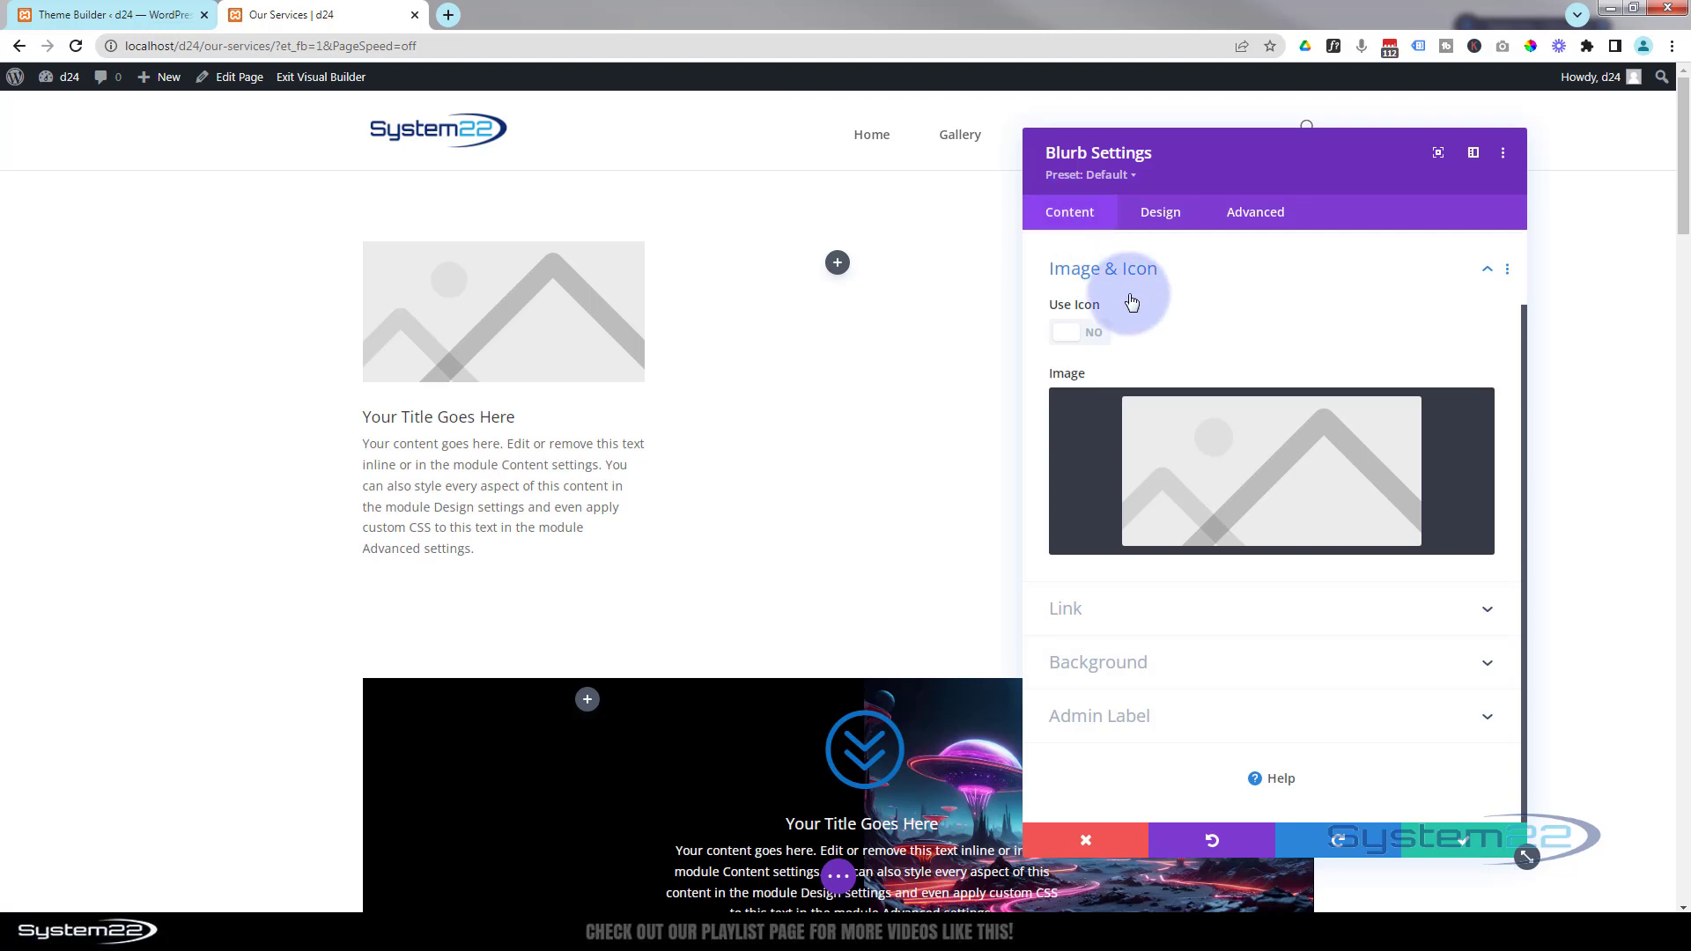
click(1087, 335)
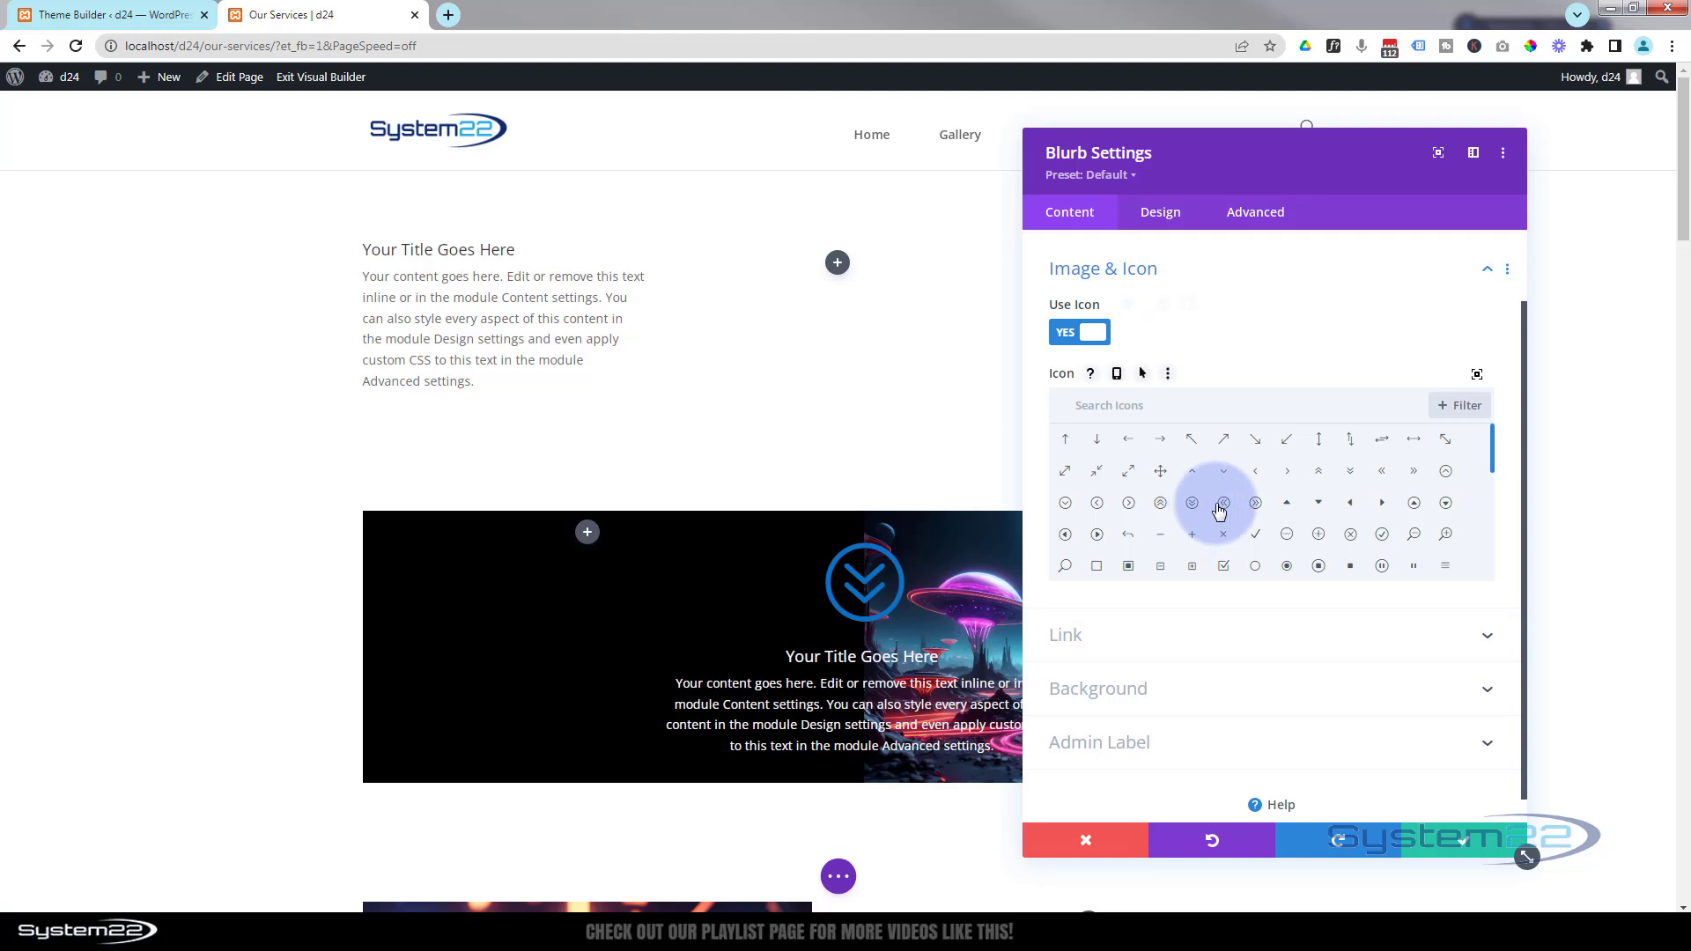
click(1255, 507)
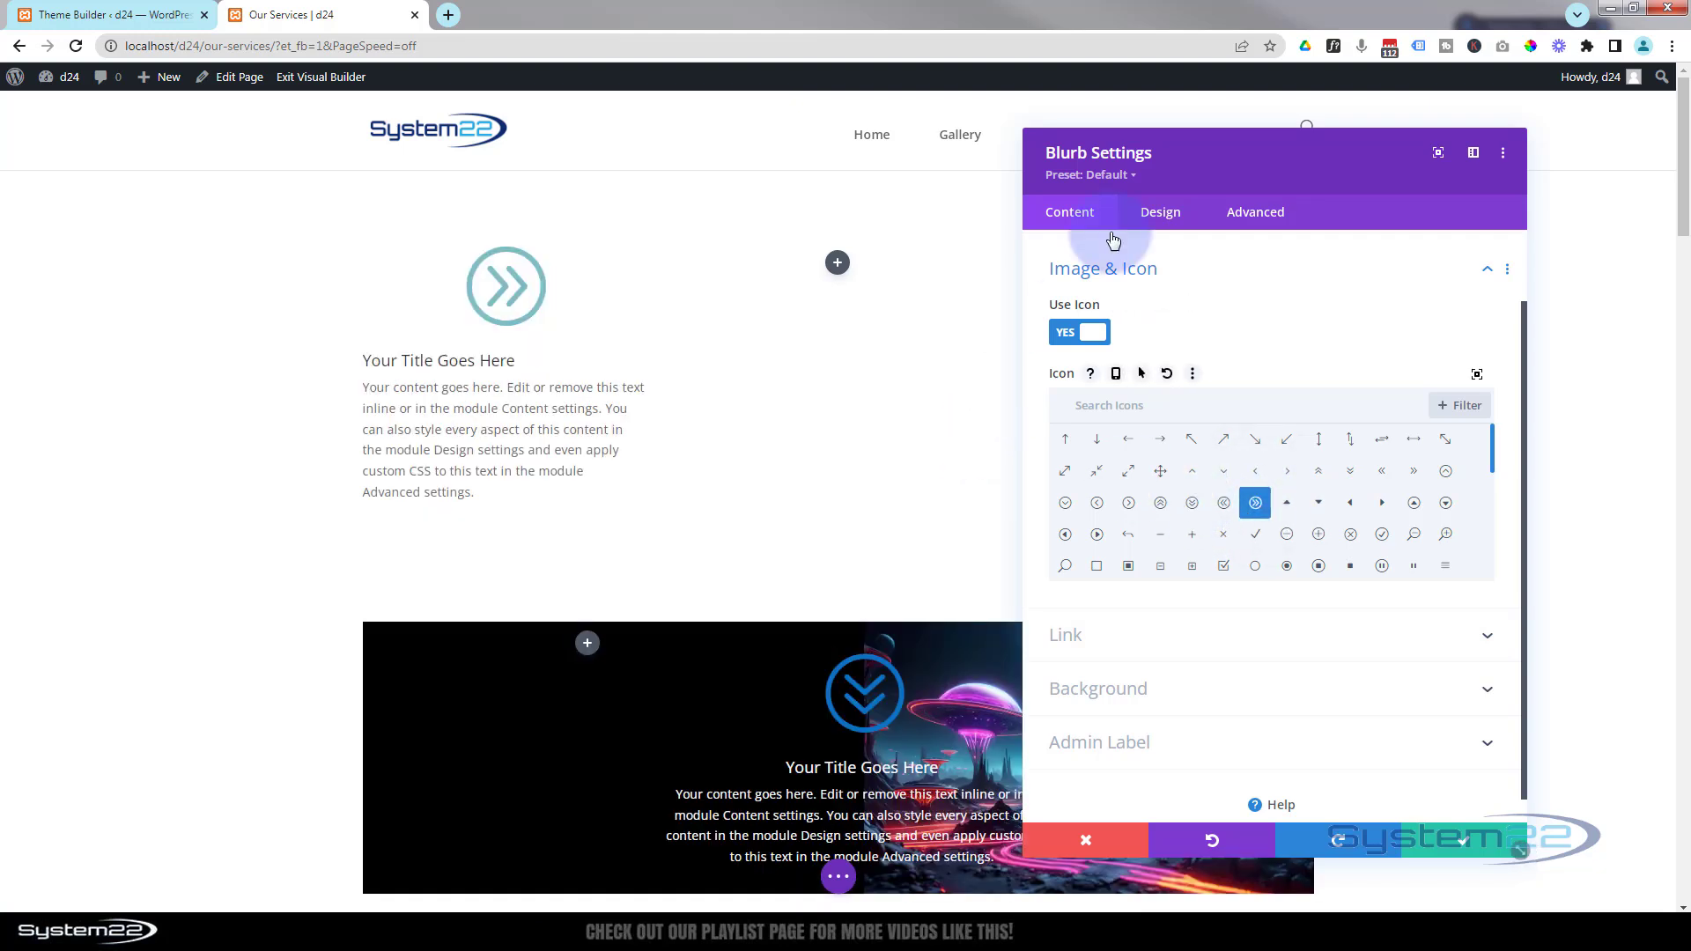
- Centre the text alignment of the blurb in its design settings
click(1162, 216)
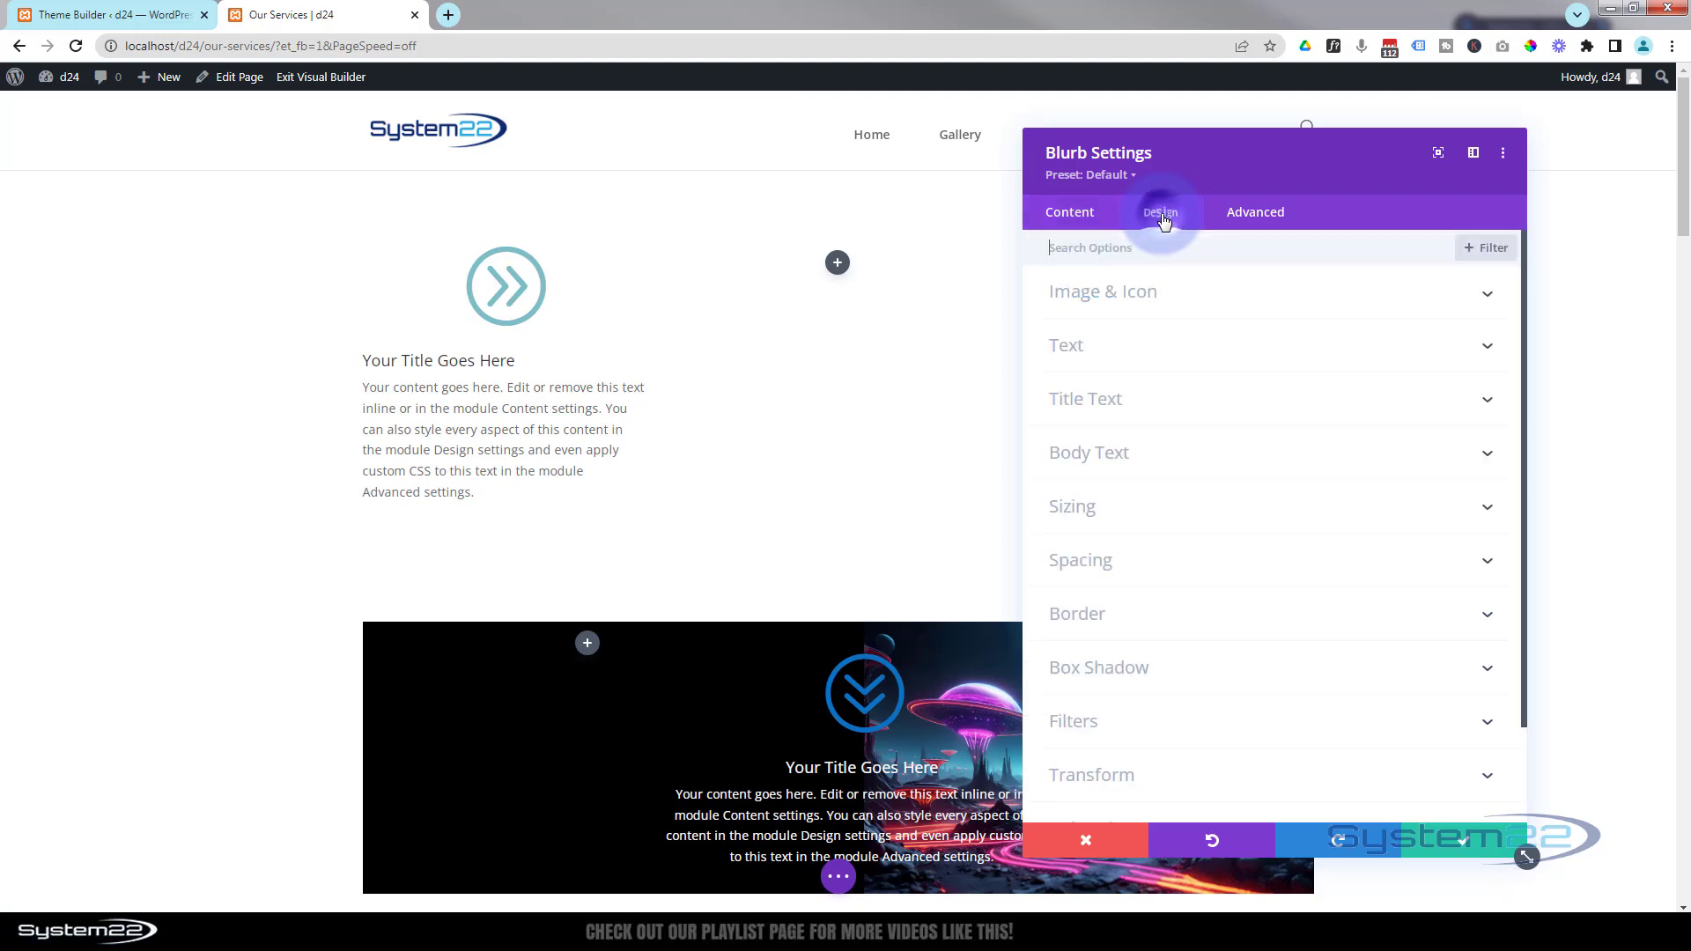
click(1209, 350)
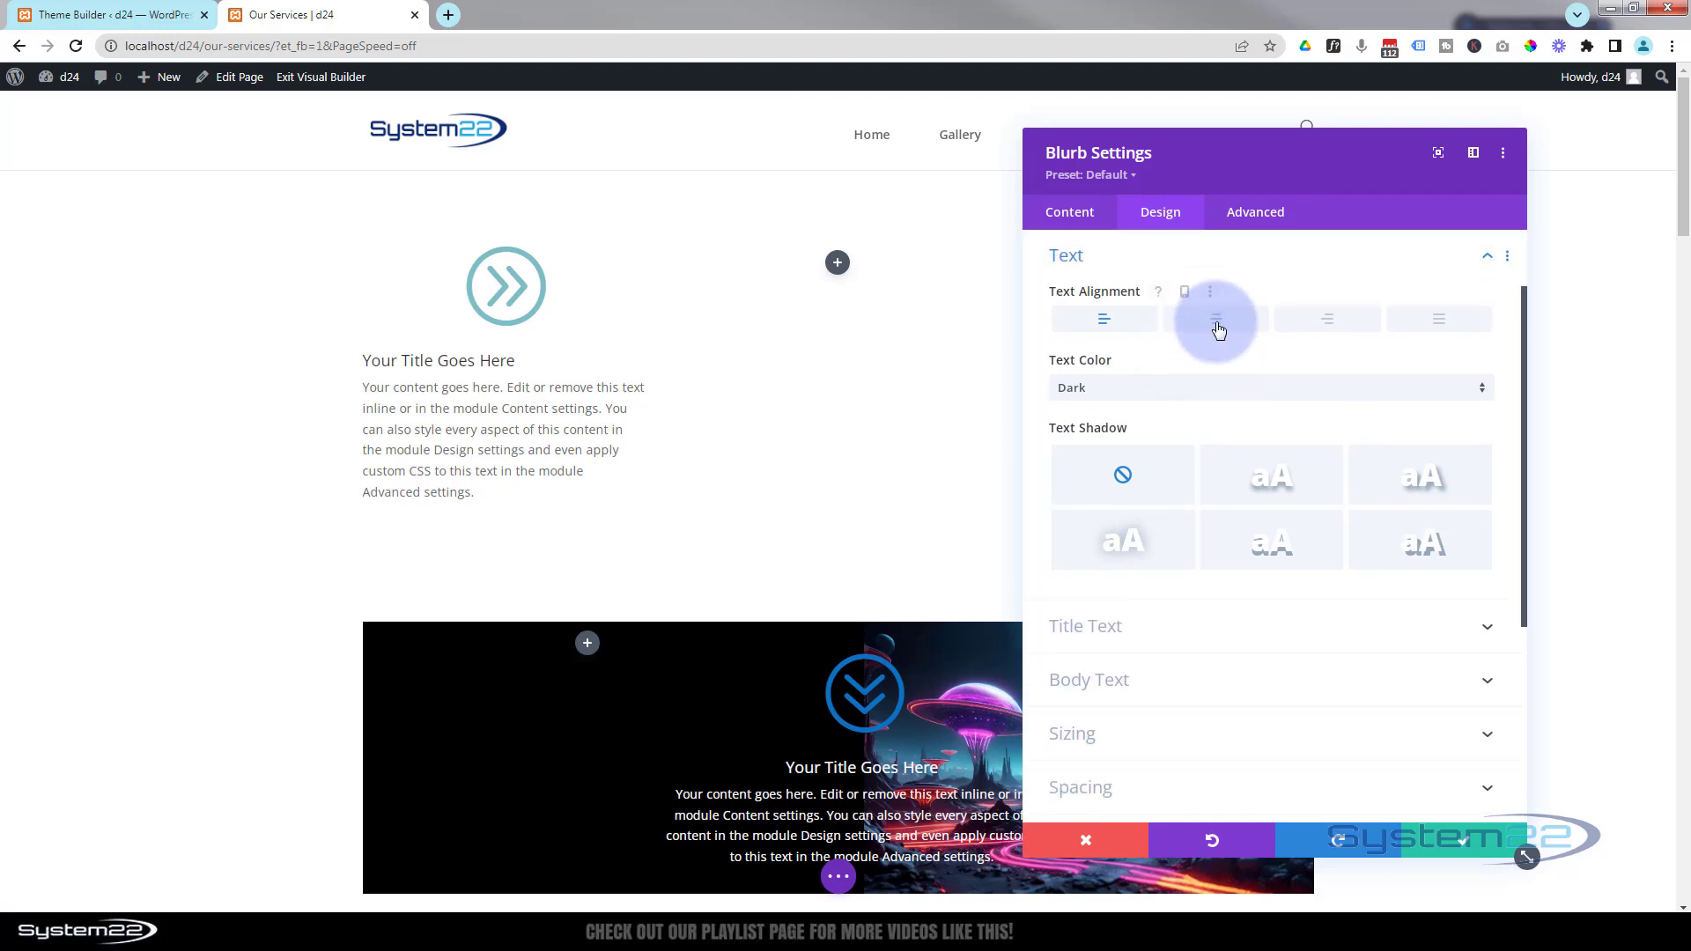
click(1216, 322)
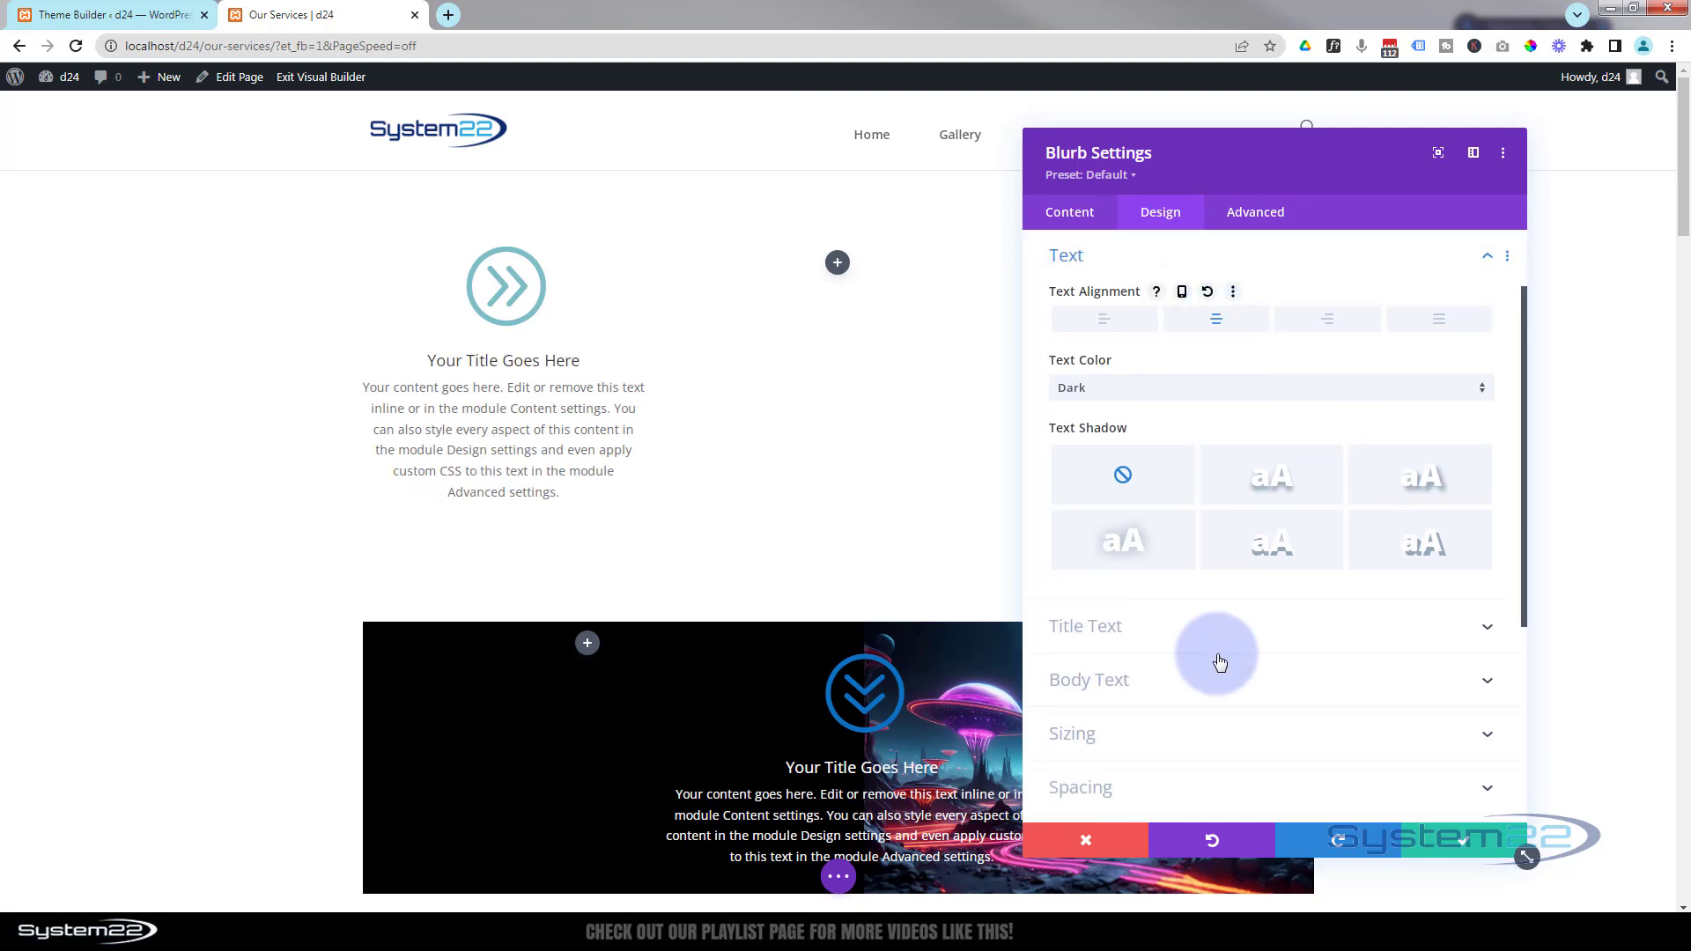
click(1180, 645)
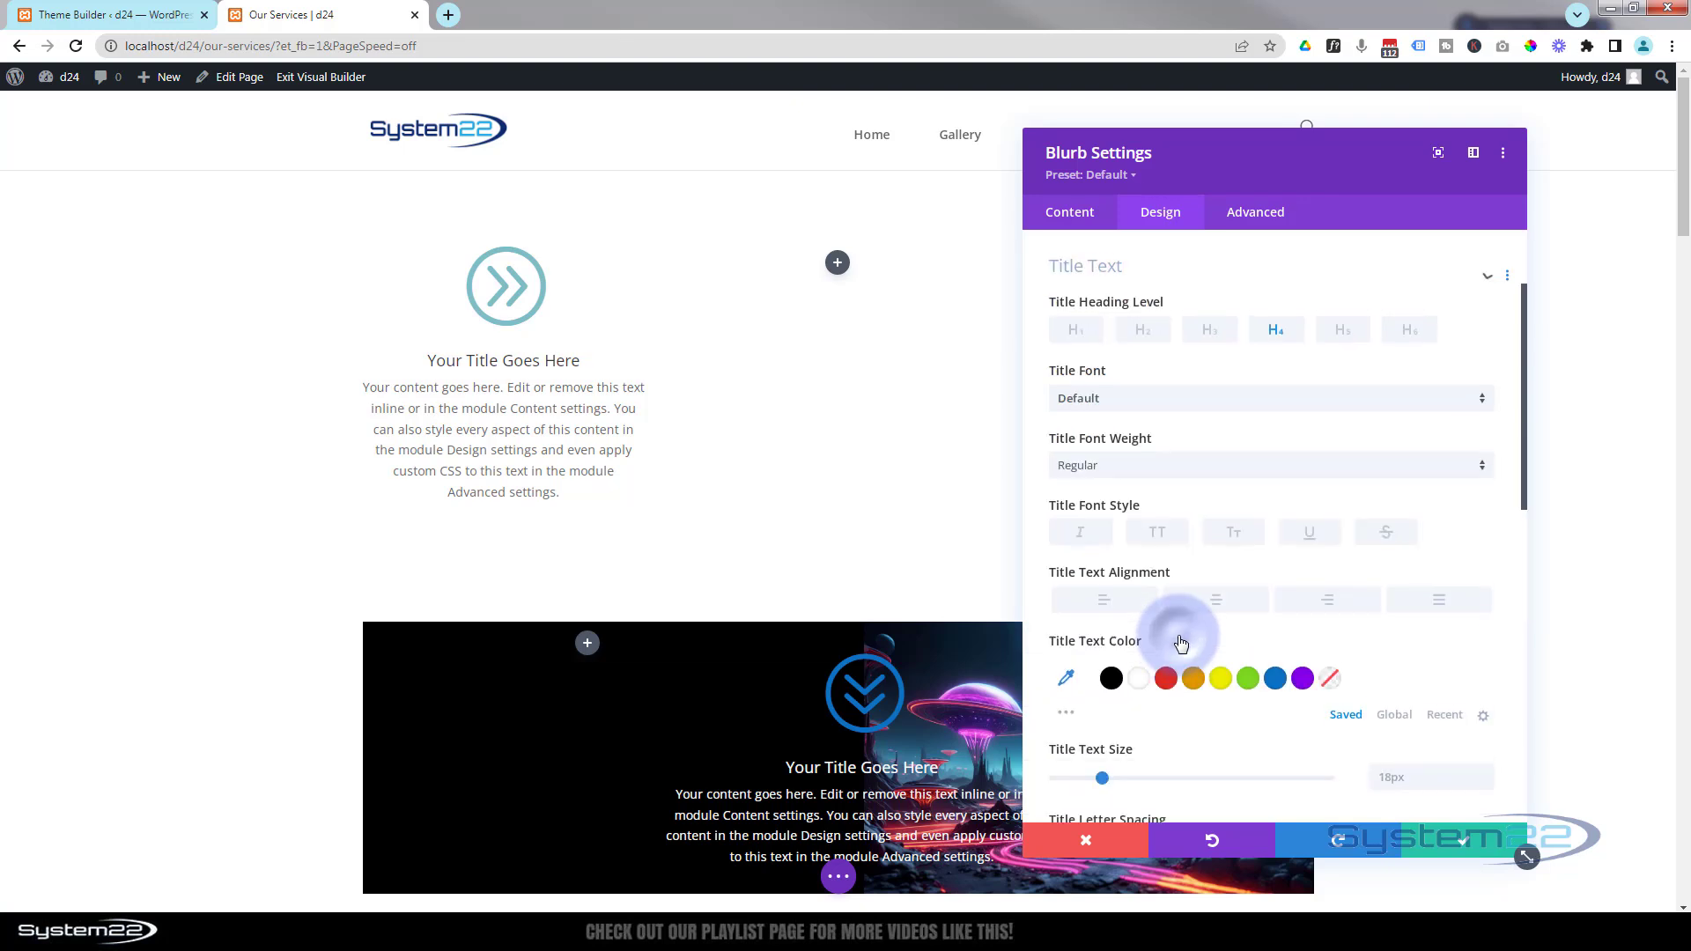
click(1151, 390)
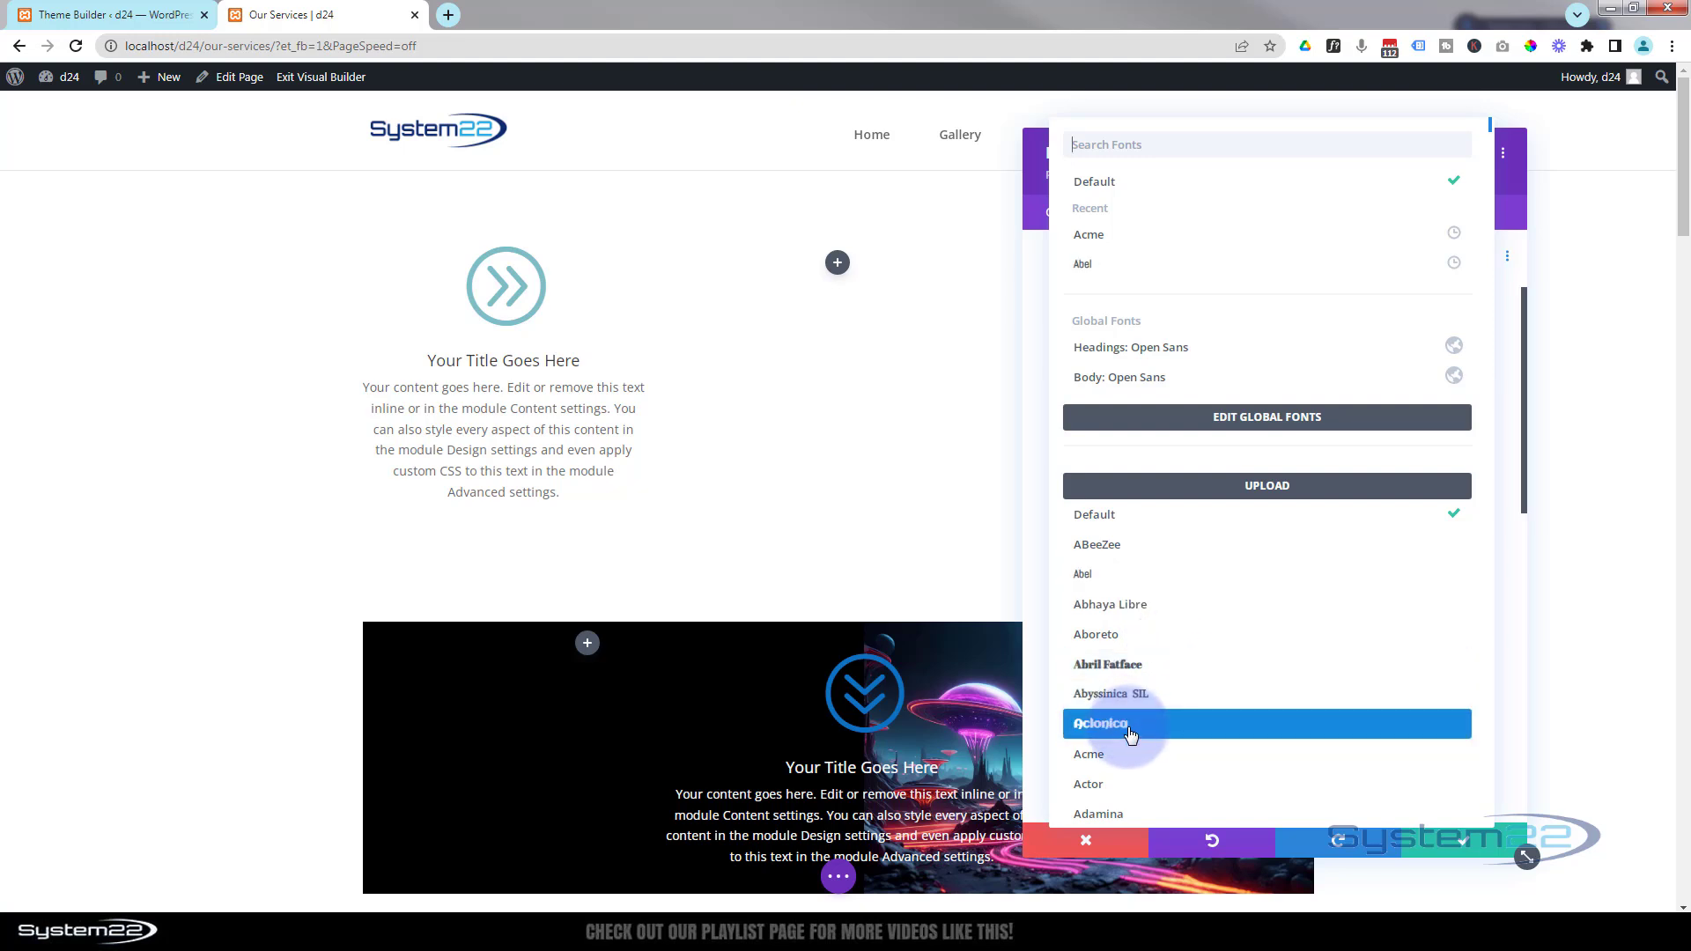
click(1040, 396)
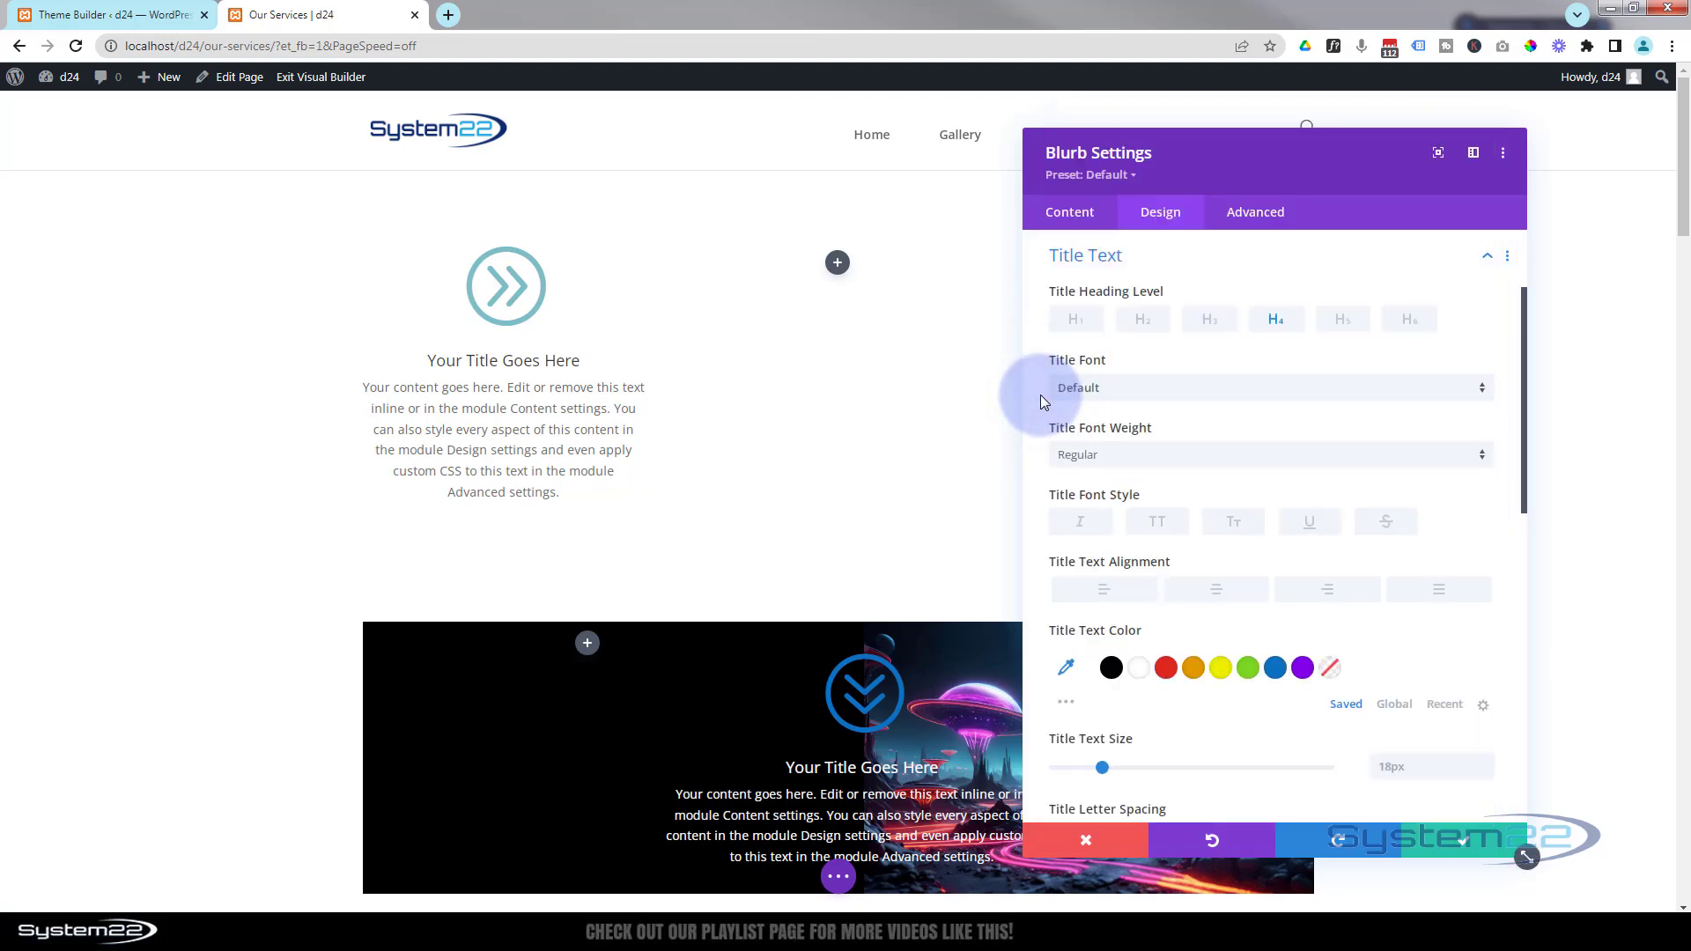
click(1143, 219)
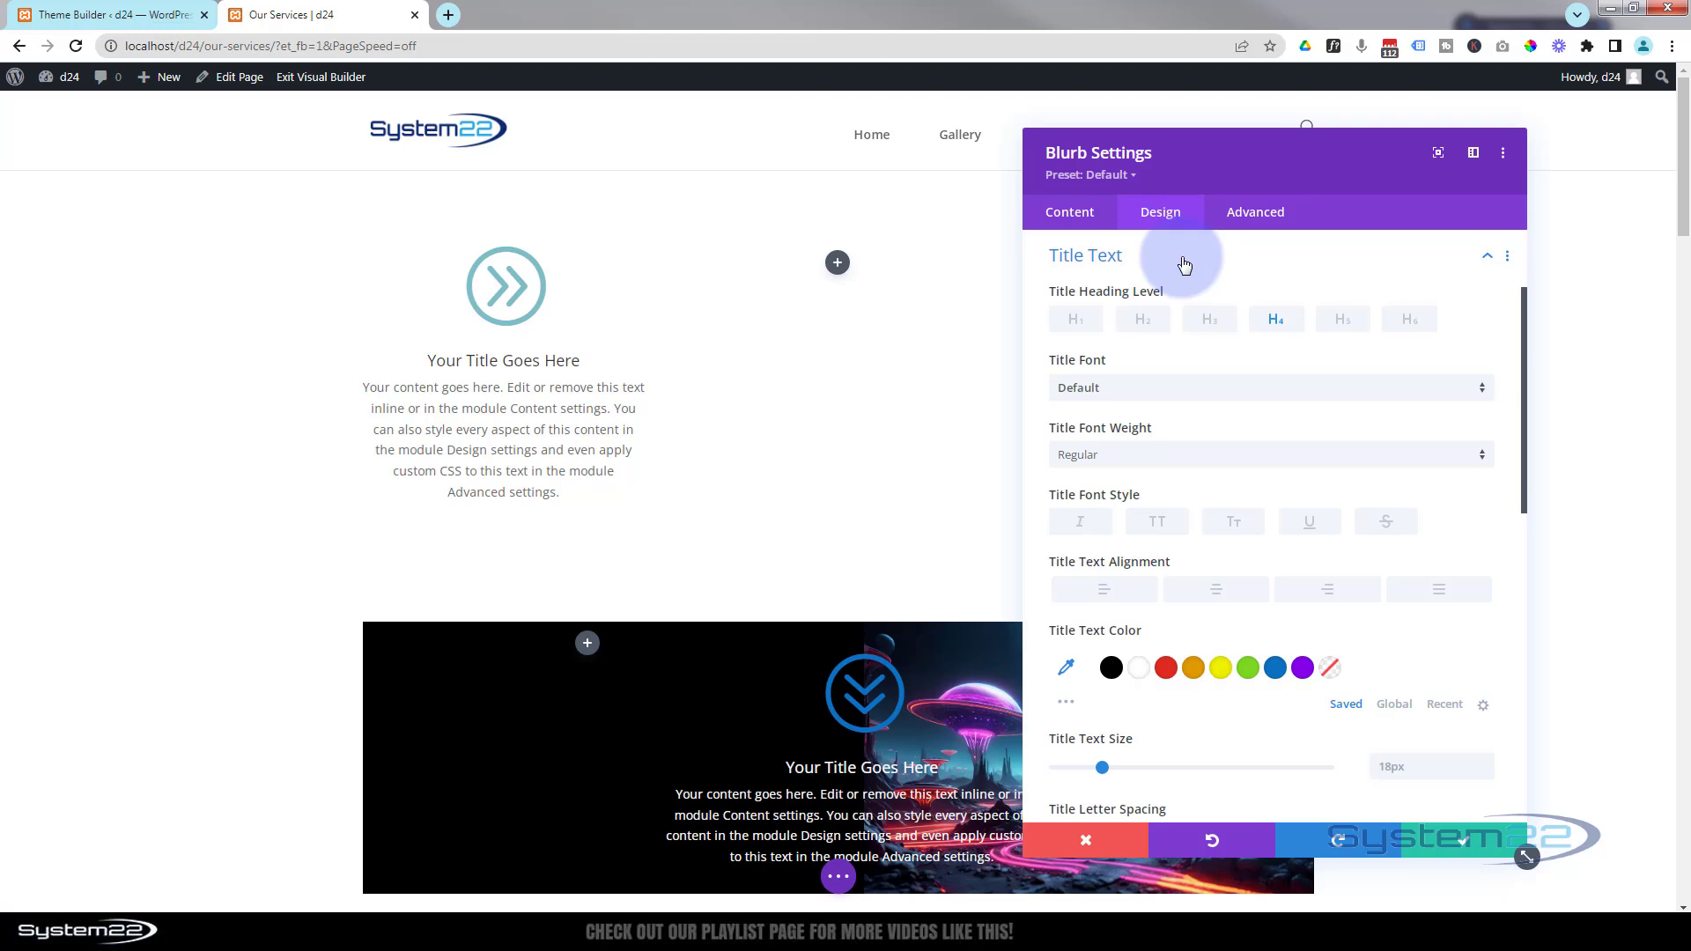
click(1184, 264)
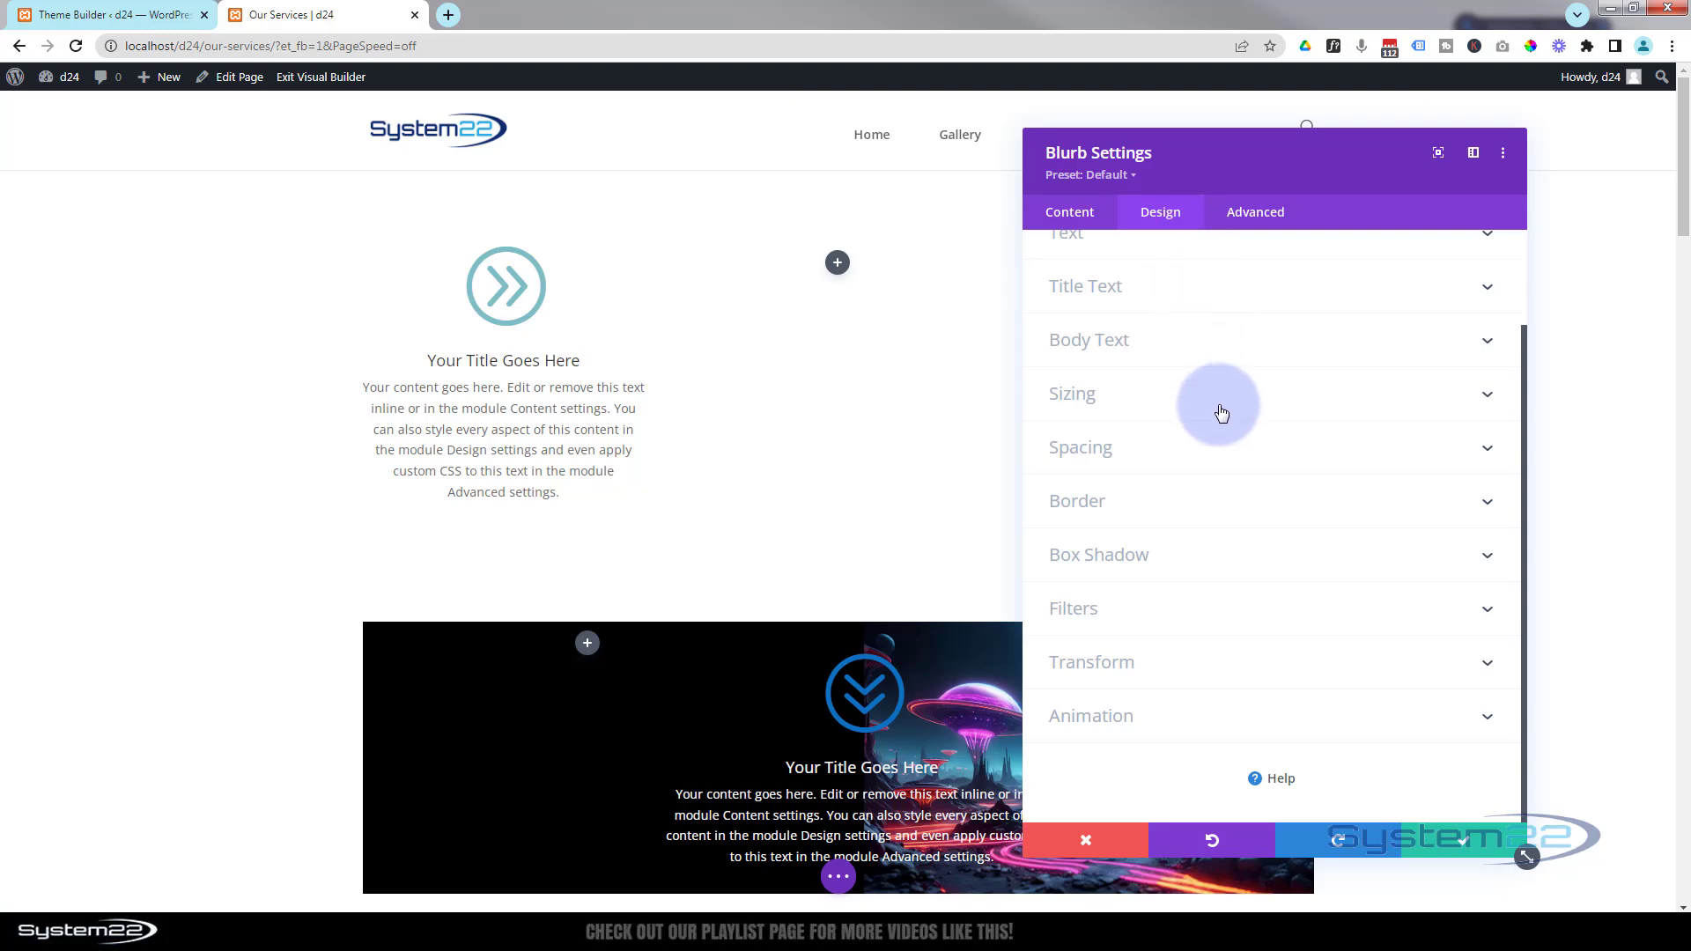
- Set the blurb's padding to 20px on all four sides, linking top with bottom and left with right
click(1180, 450)
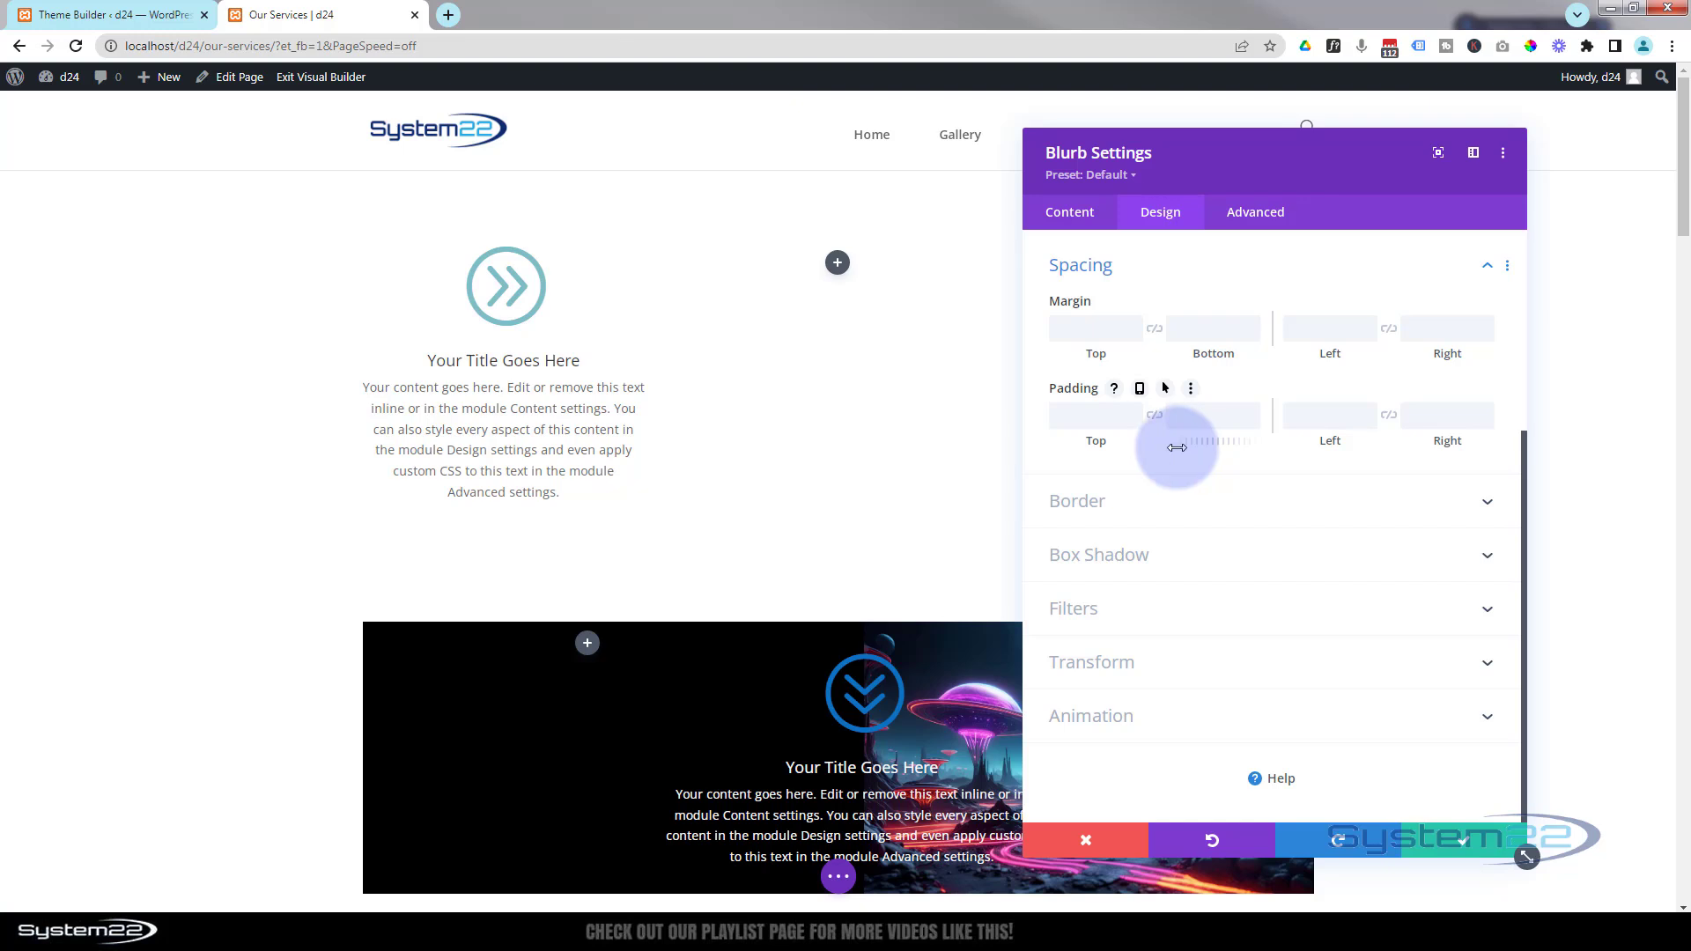
click(1088, 417)
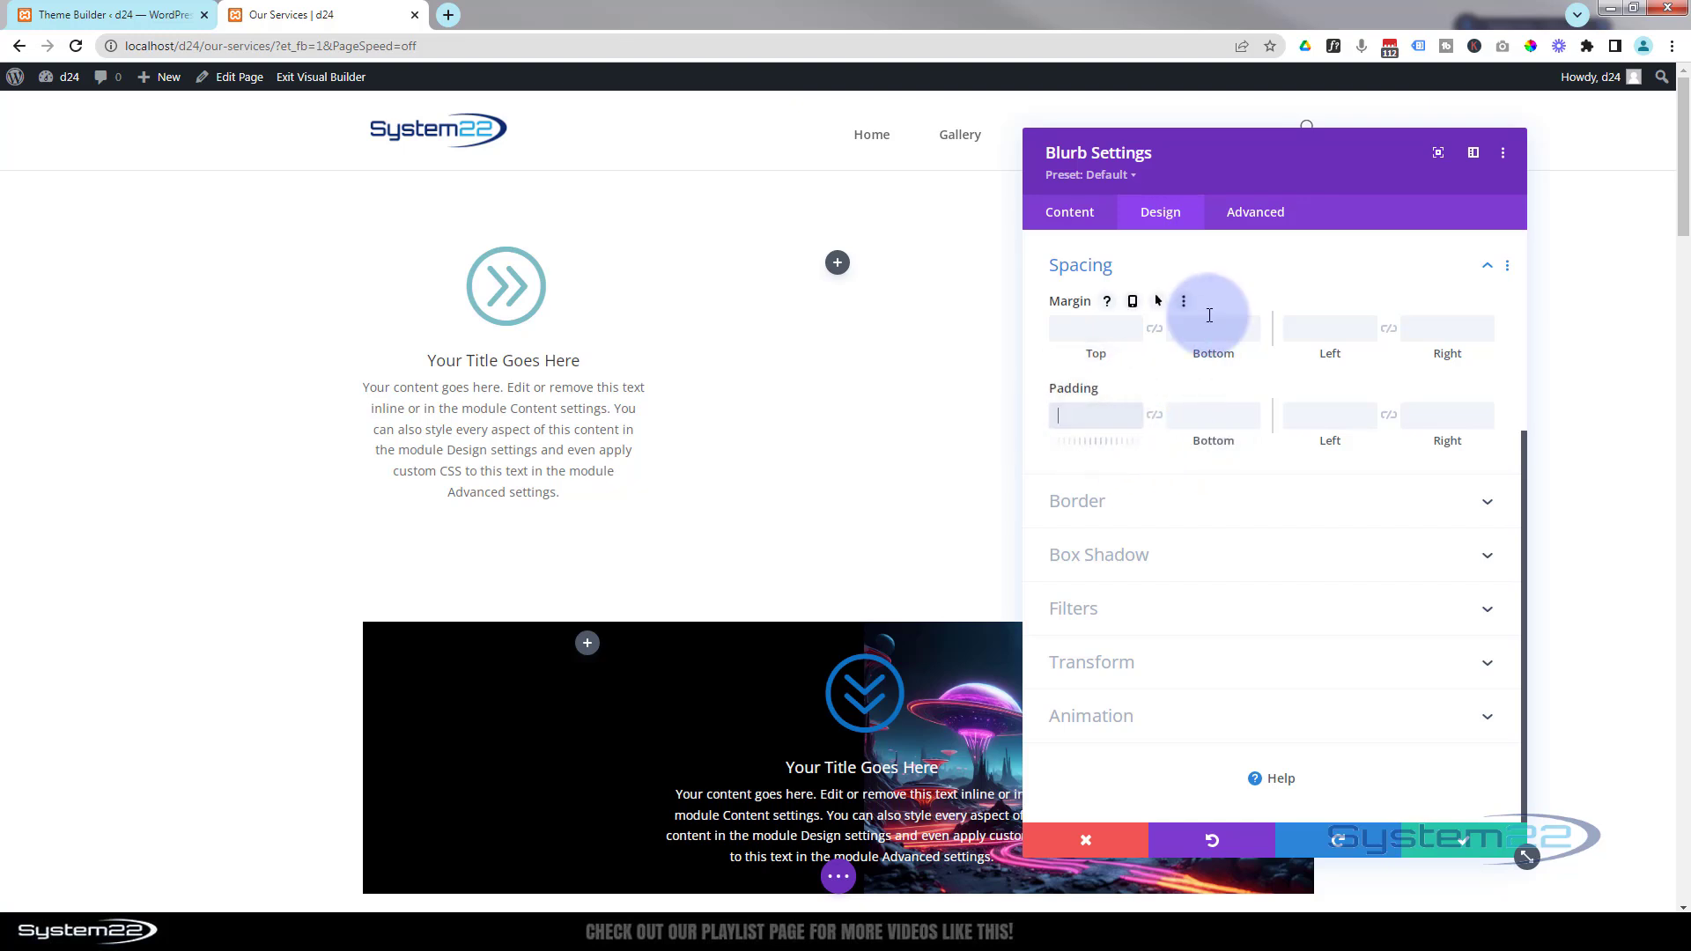
text(20)
click(1154, 415)
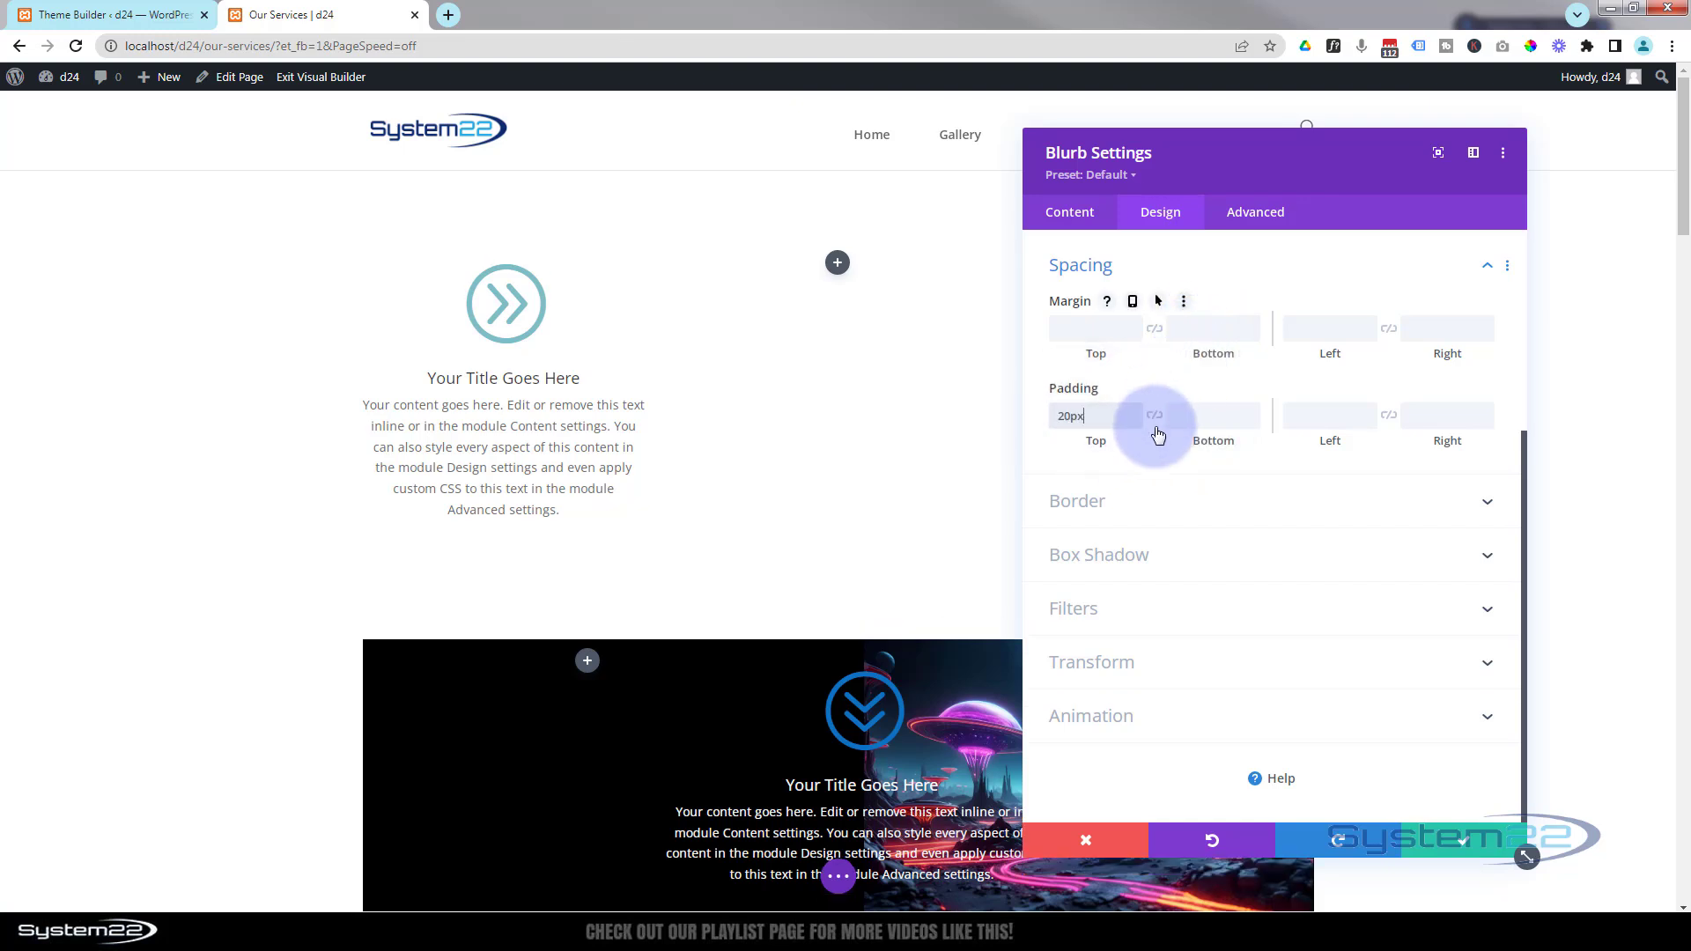
click(1243, 415)
click(1310, 417)
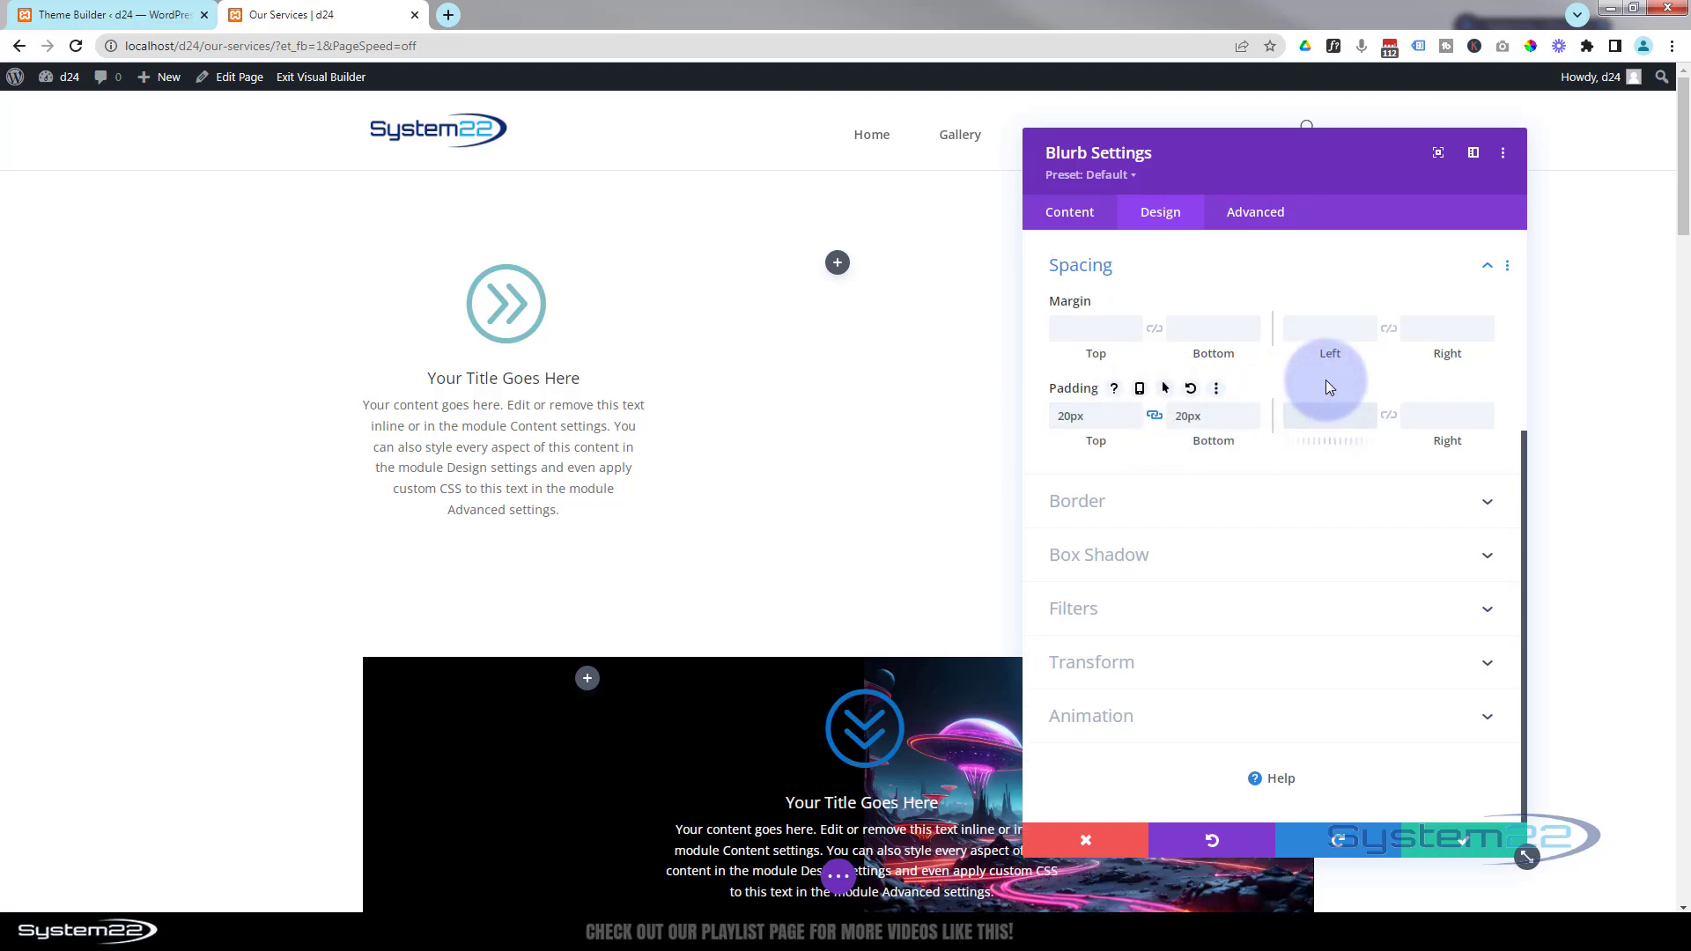
text(20)
click(1389, 414)
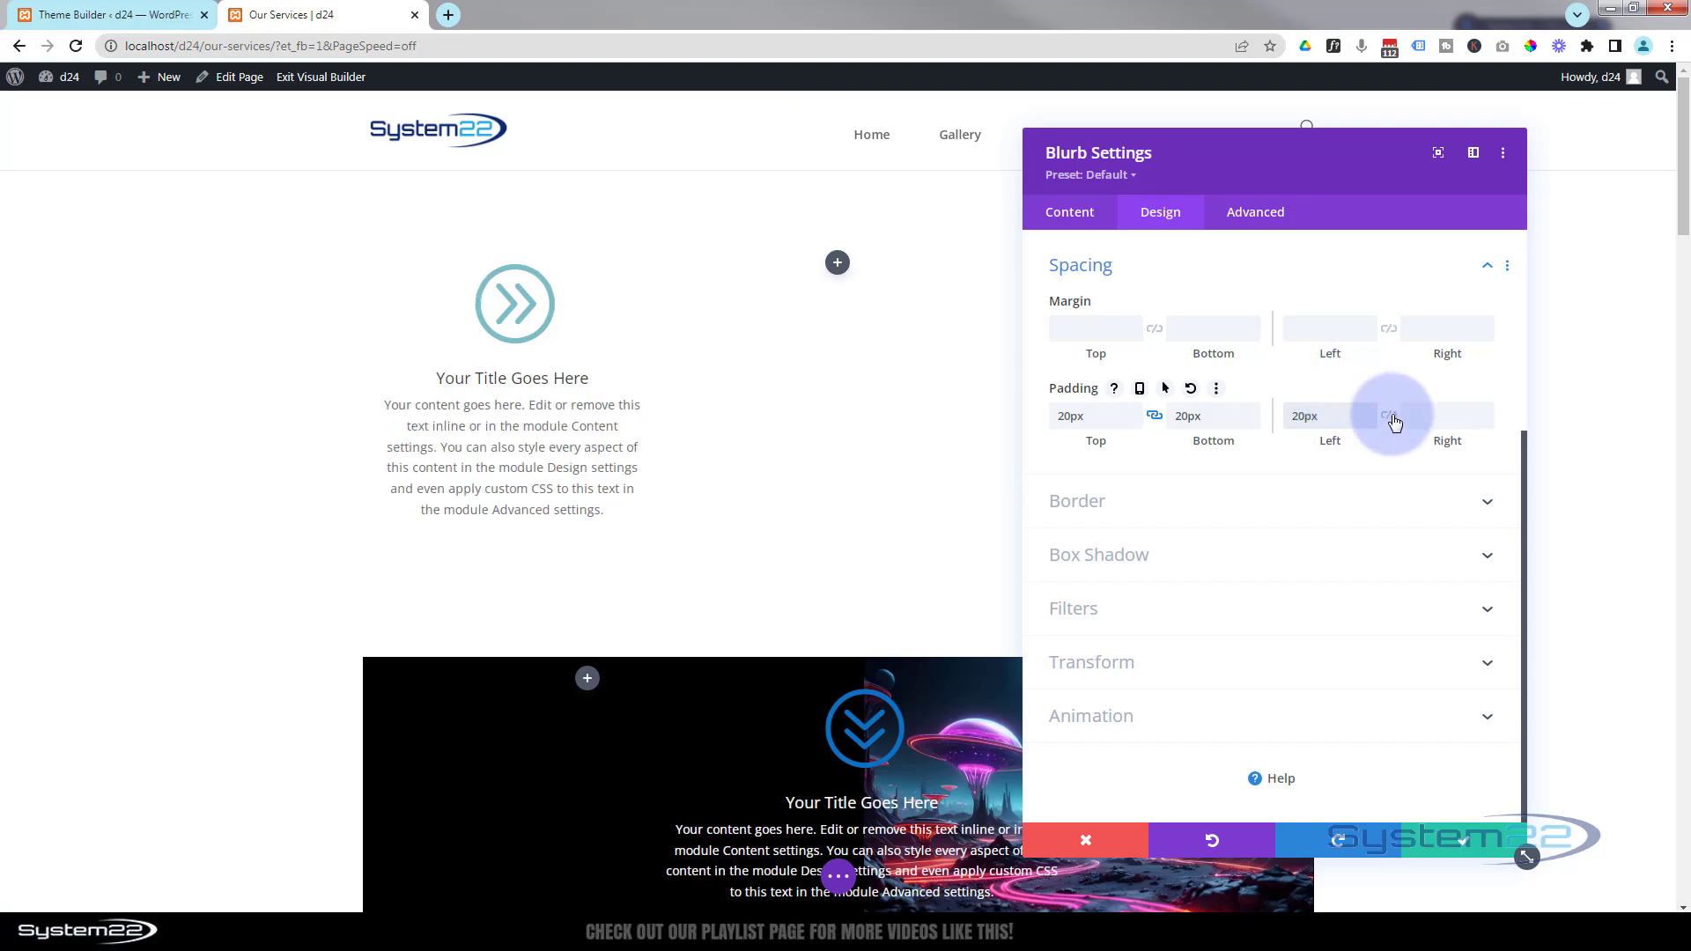
click(1456, 423)
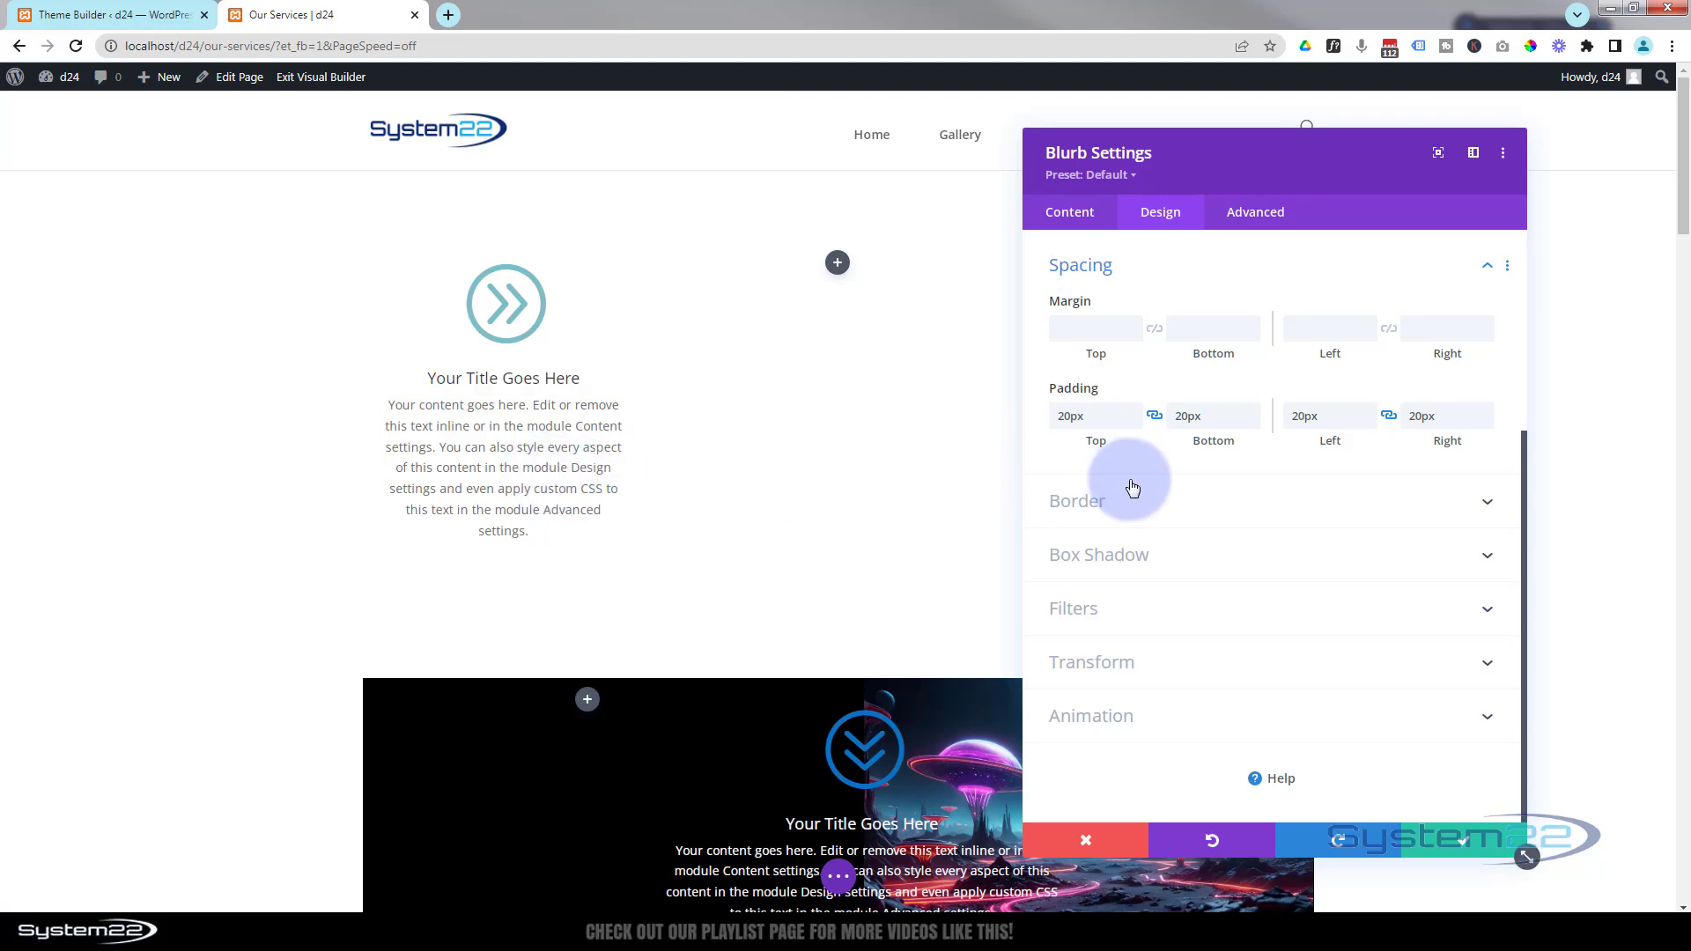
- Set the blurb's text color to Light
scroll(1136, 493, up, 4)
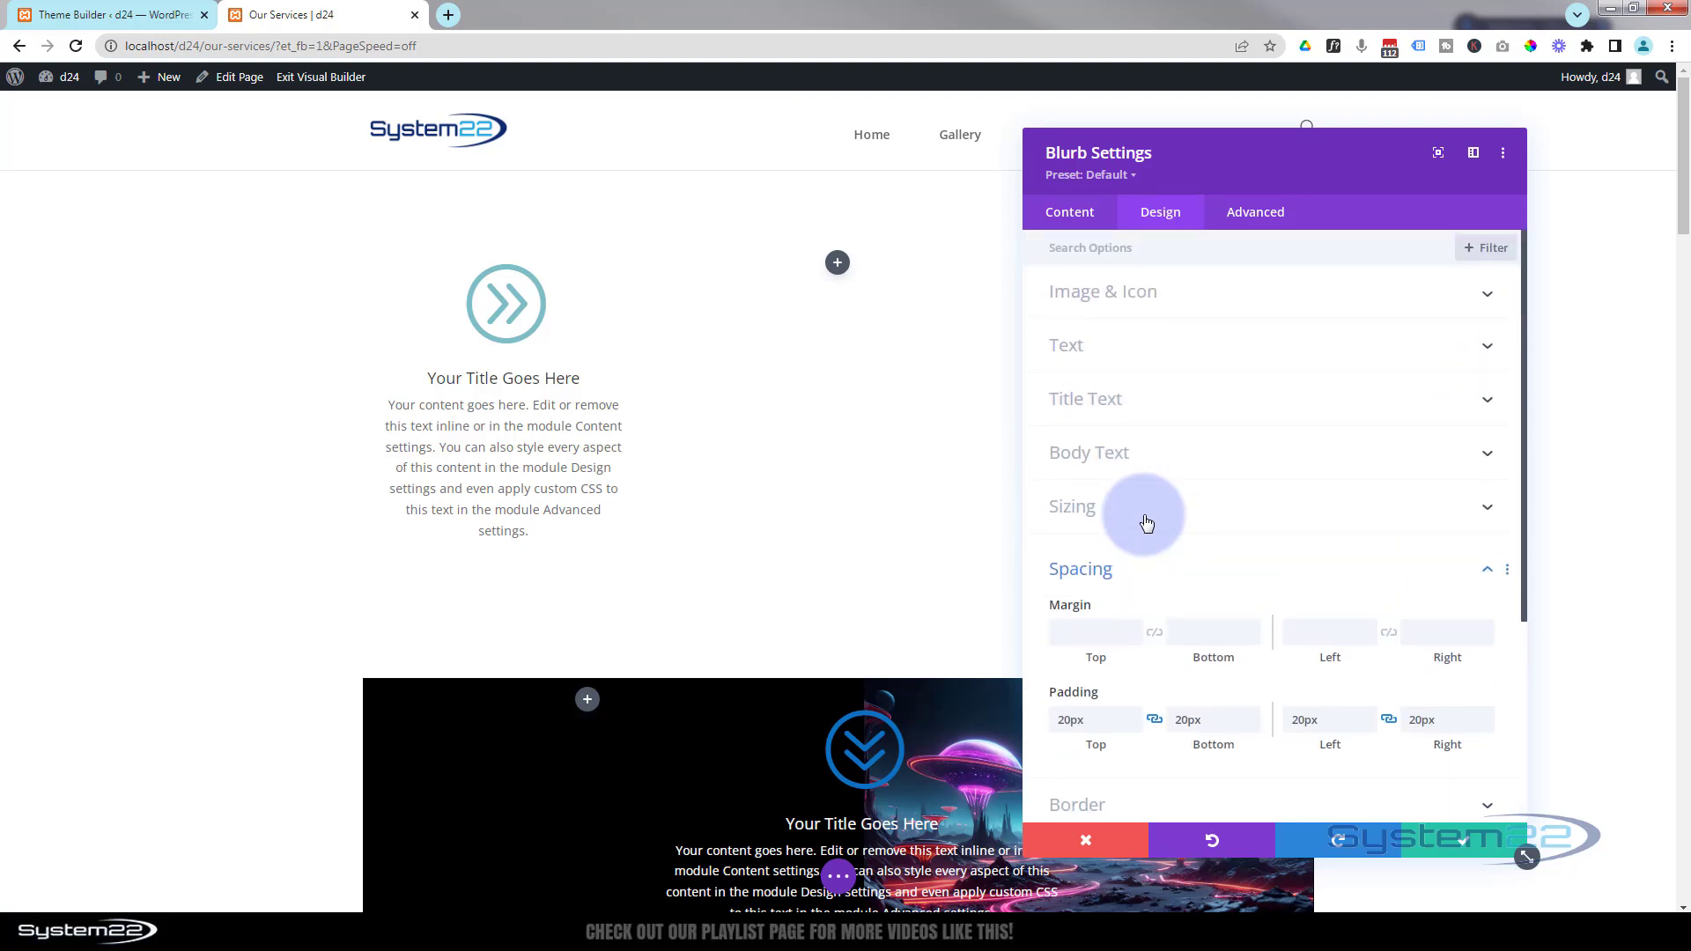
click(1195, 351)
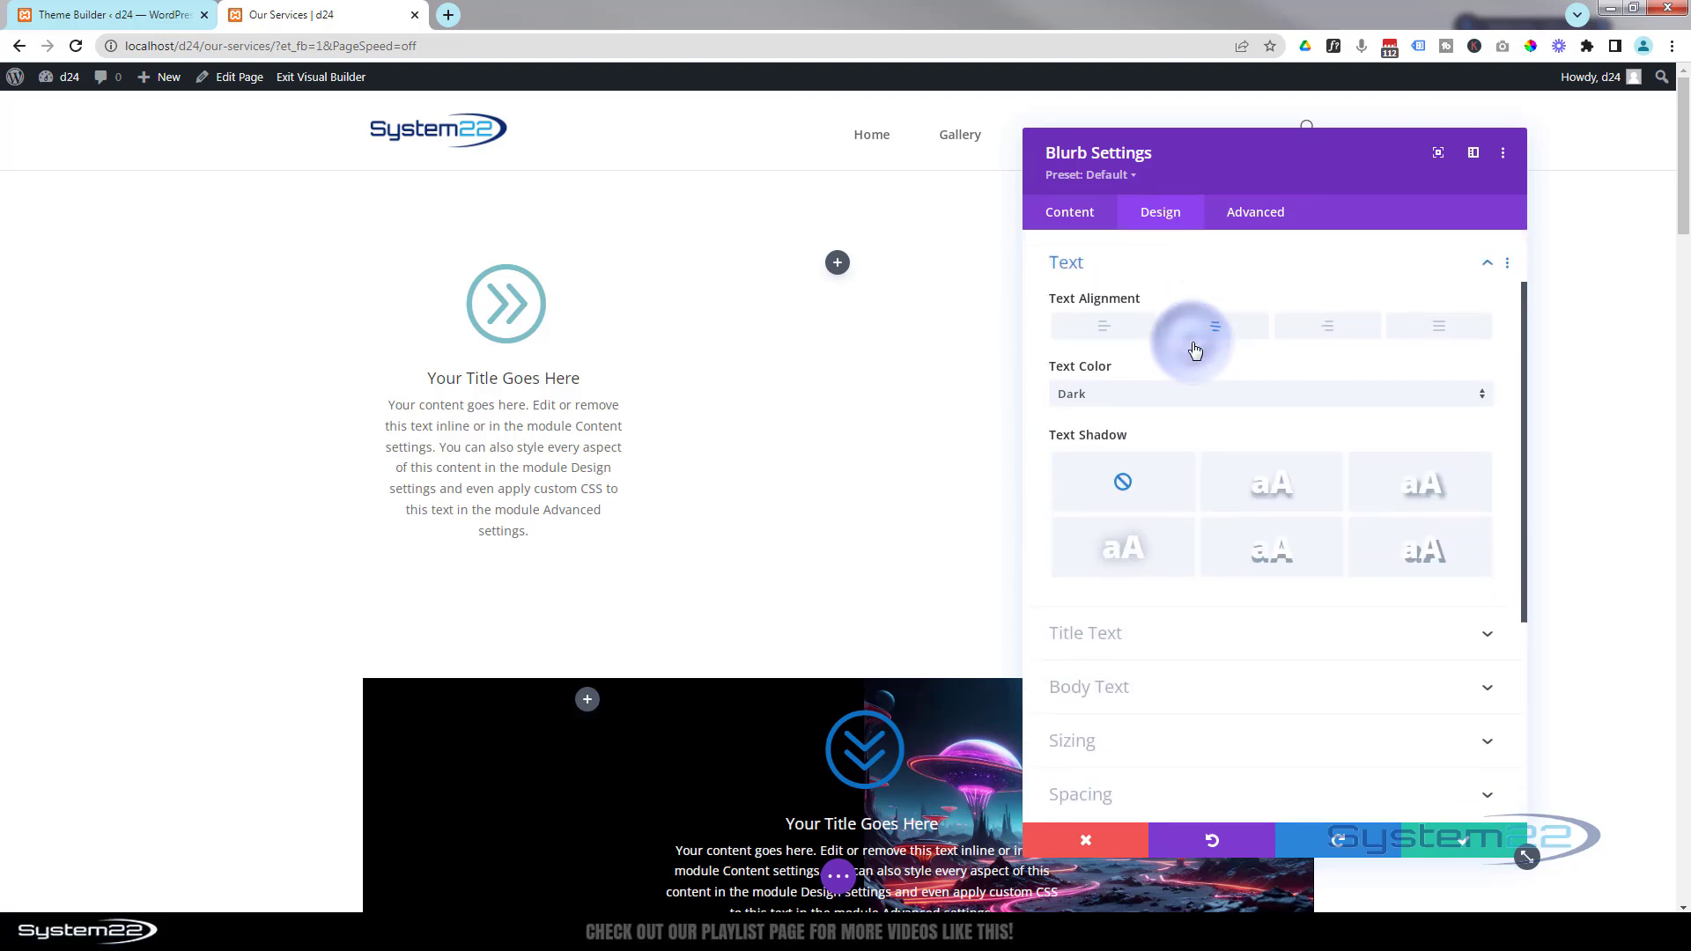
click(1122, 398)
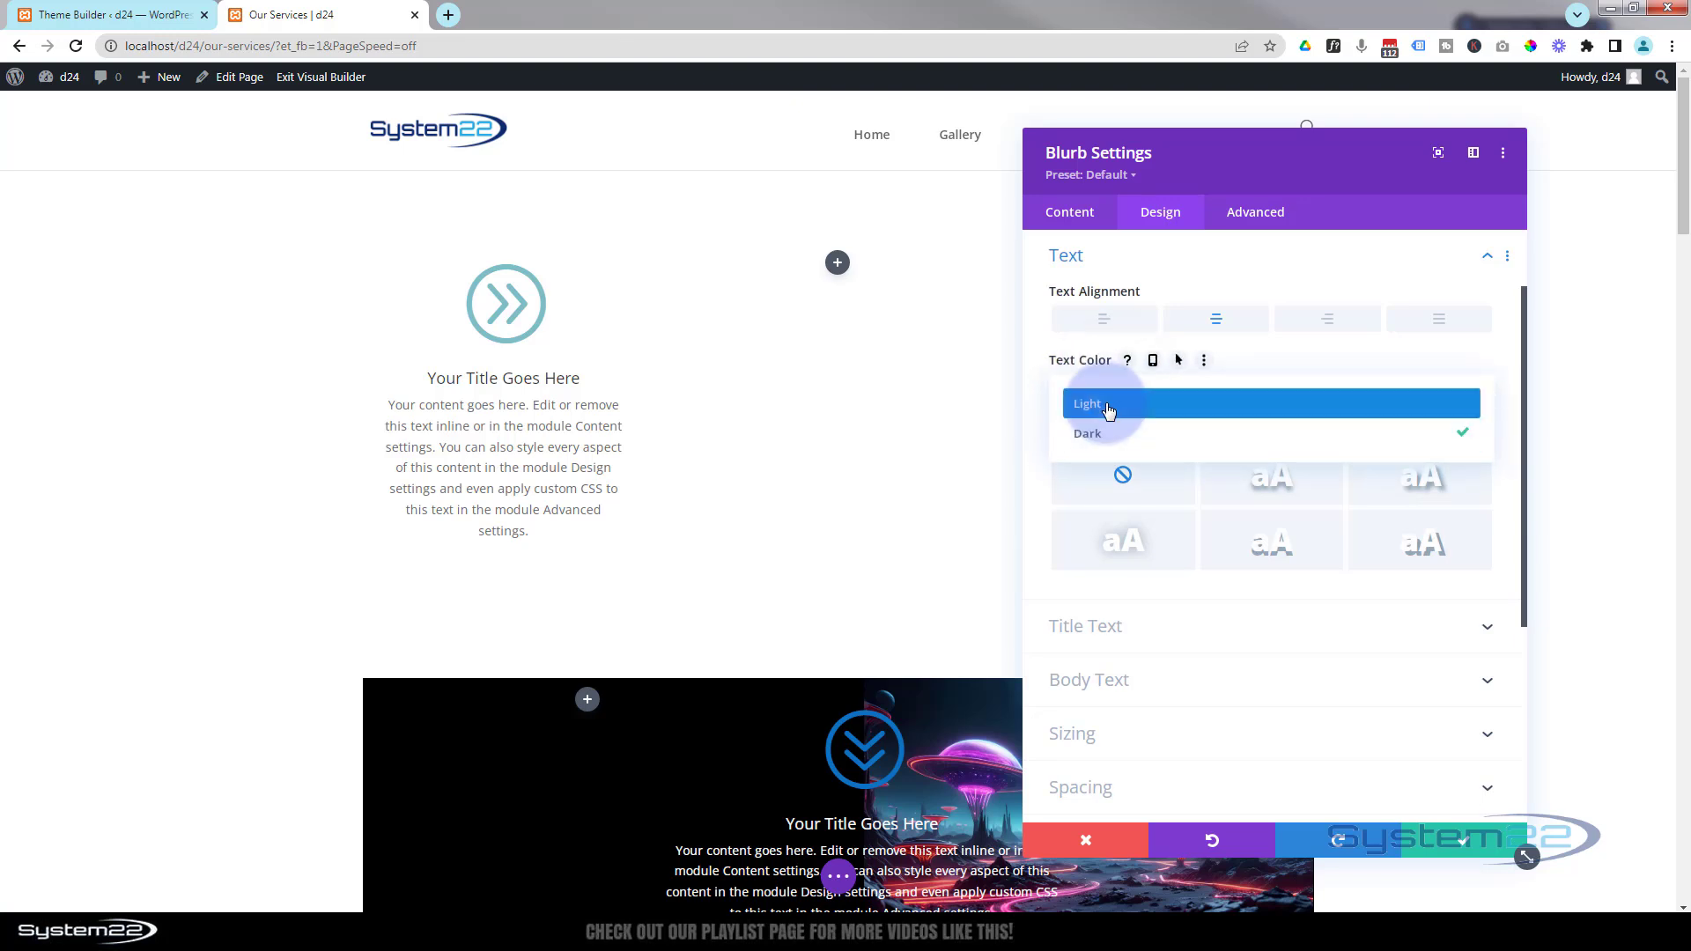
click(1108, 407)
scroll(1189, 379, up, 2)
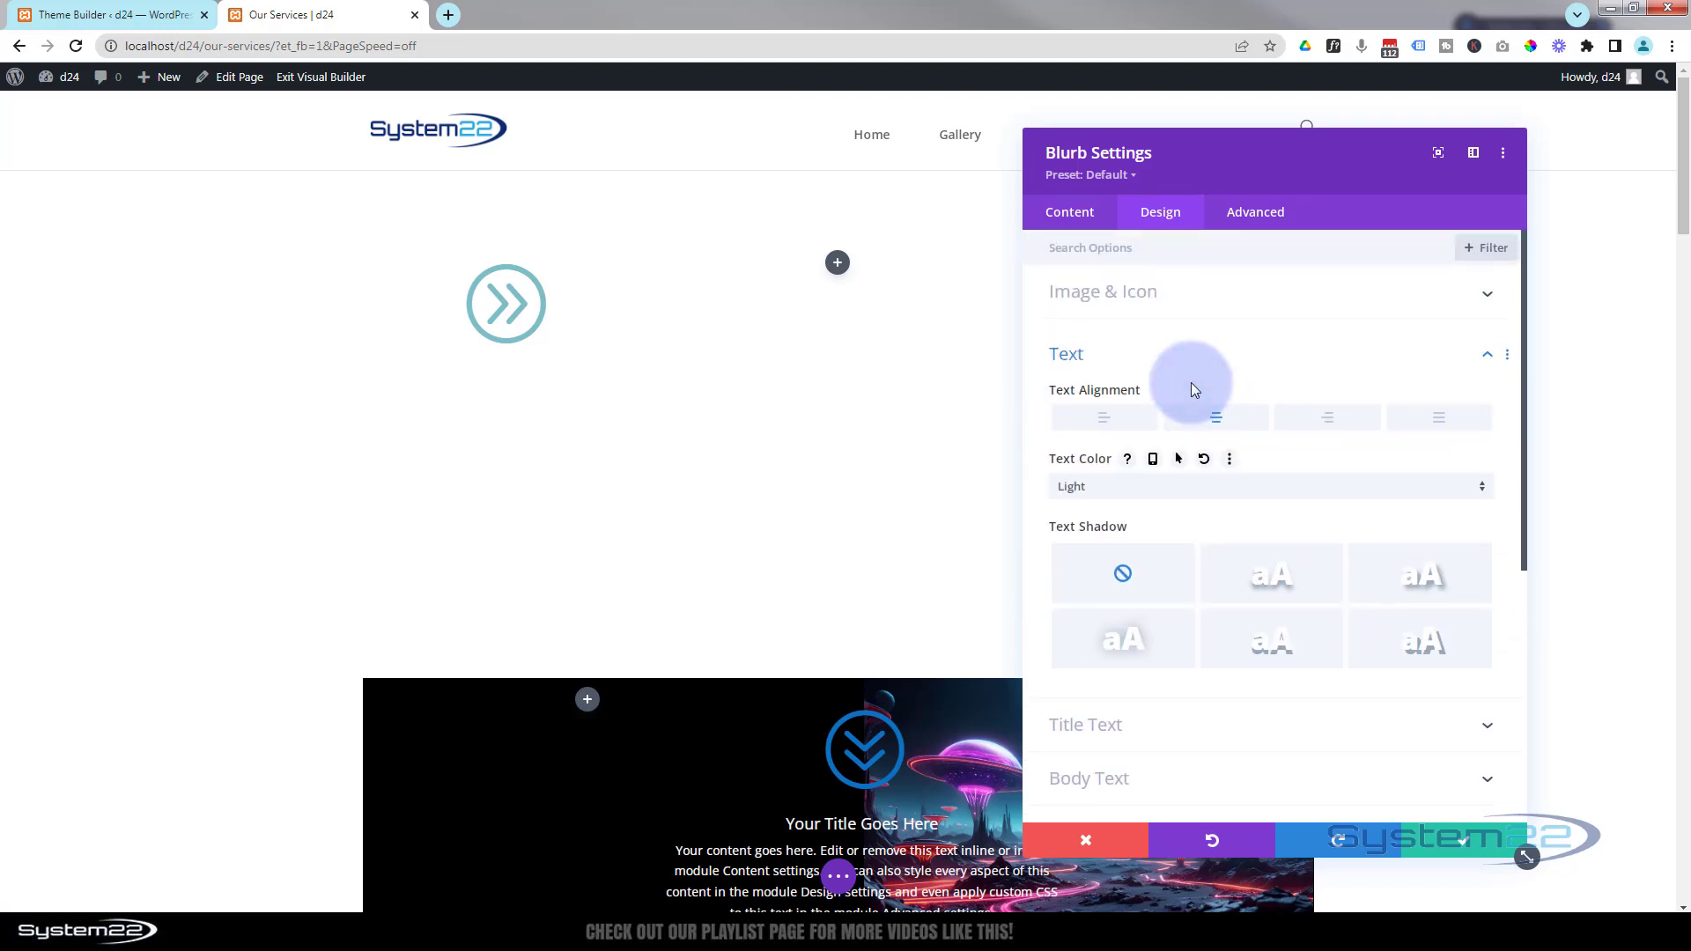
- Set the blurb's icon color to white (#ffffff) and save the module settings
click(1225, 294)
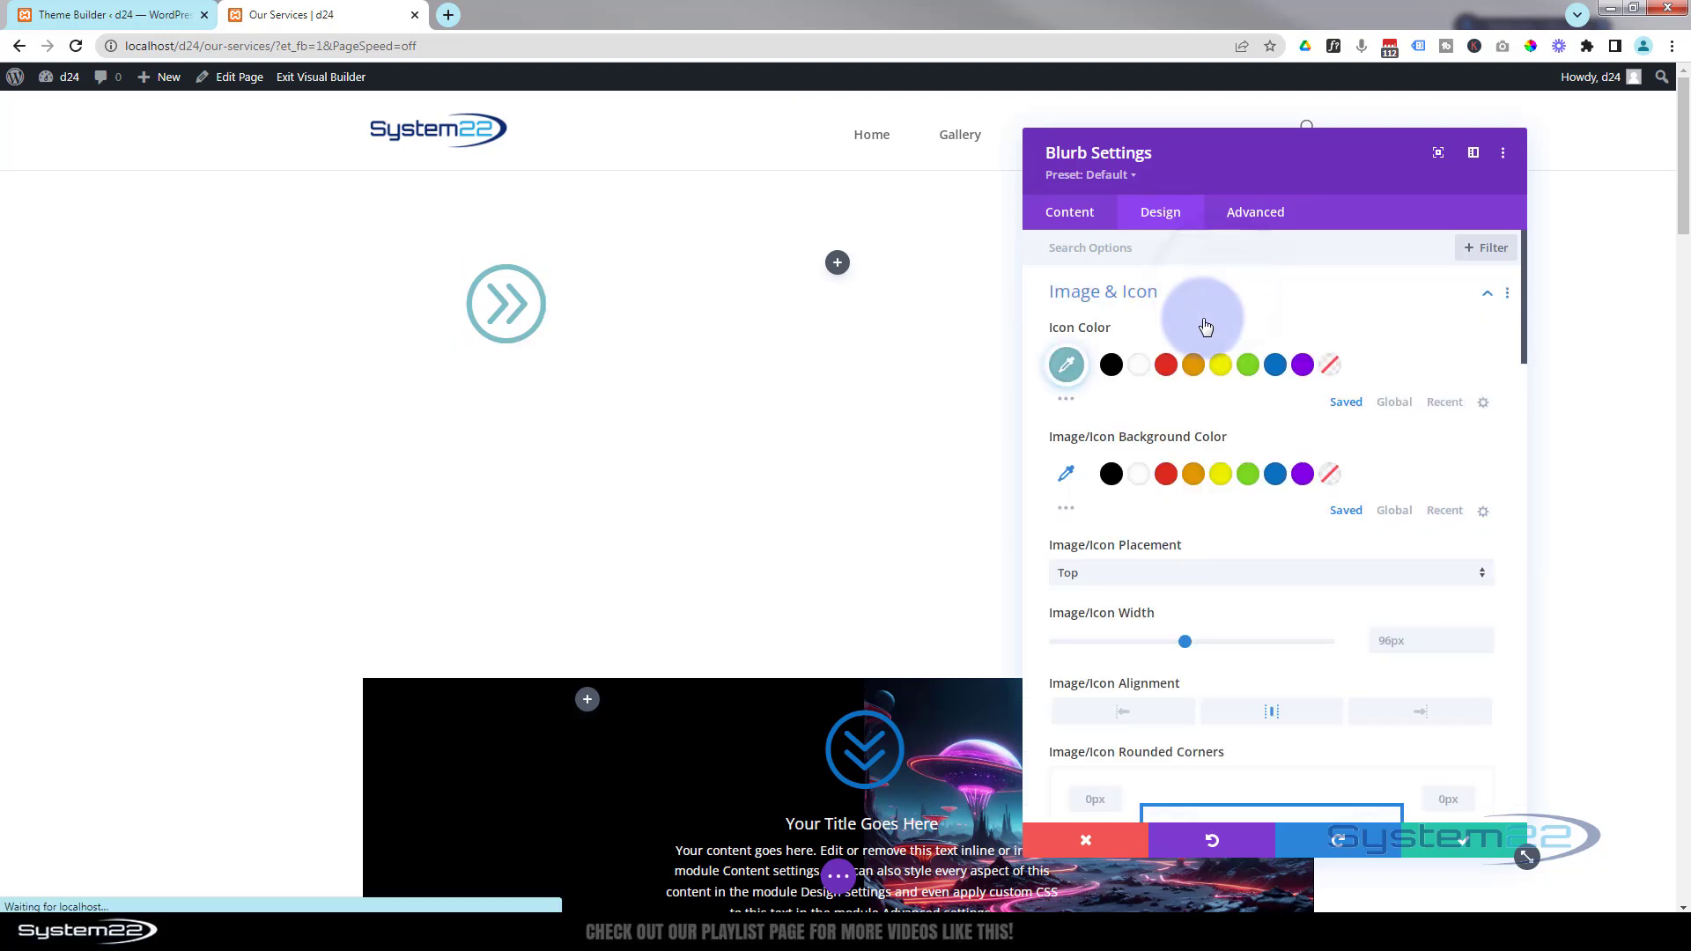
click(1137, 368)
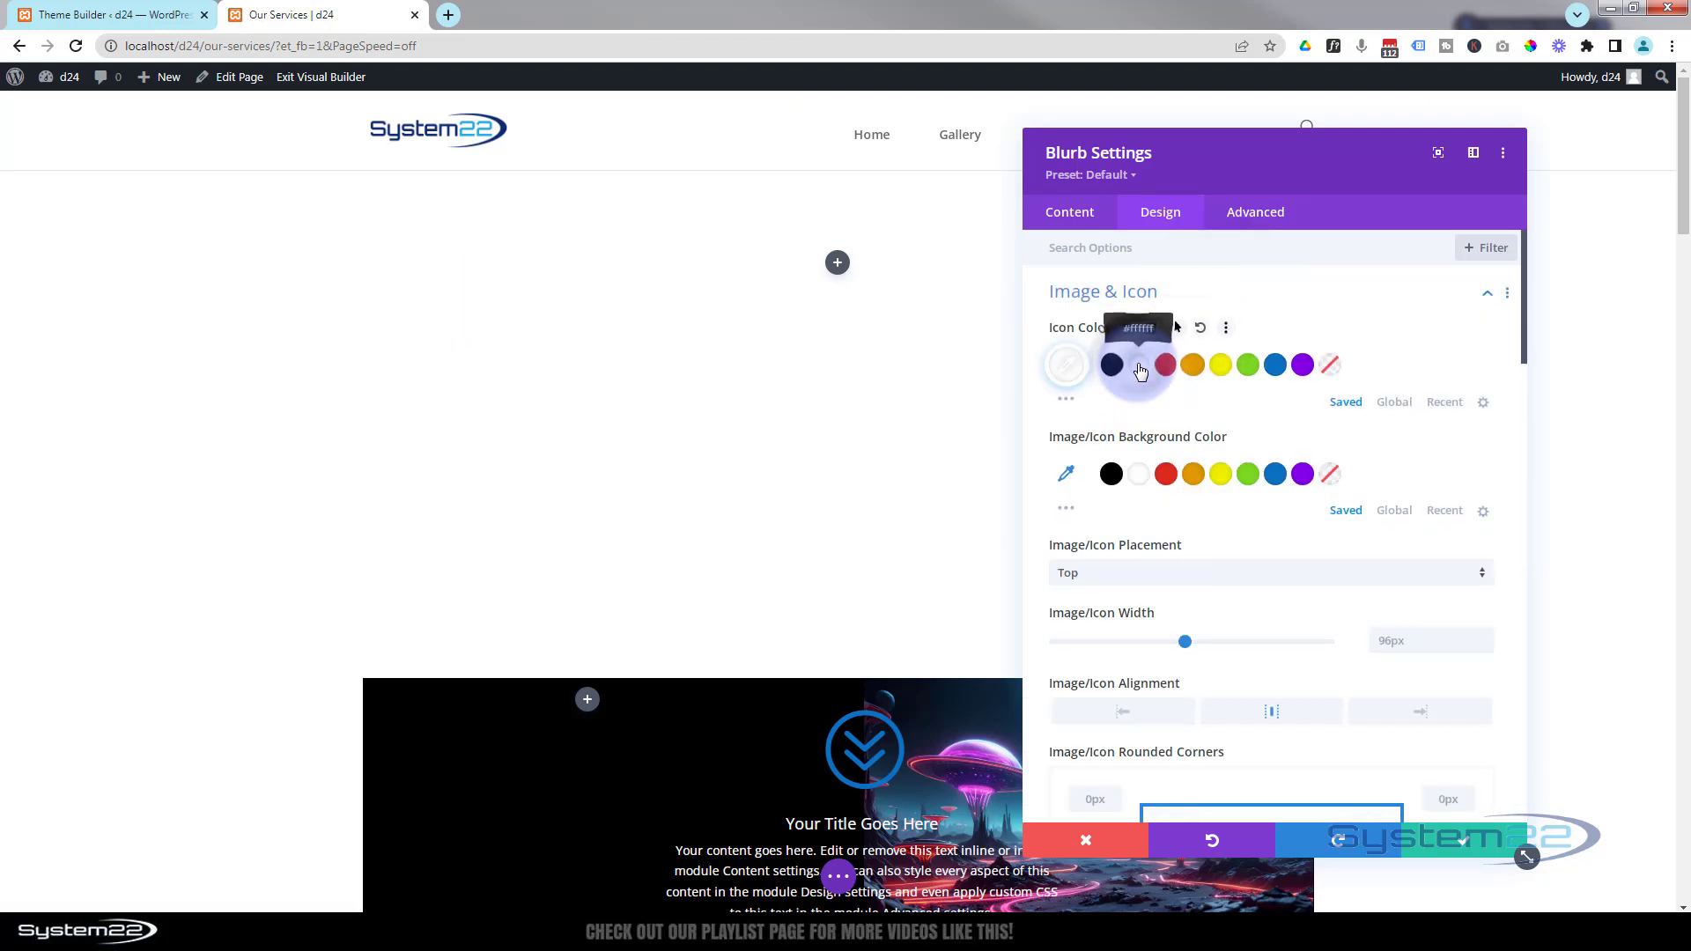
click(1477, 848)
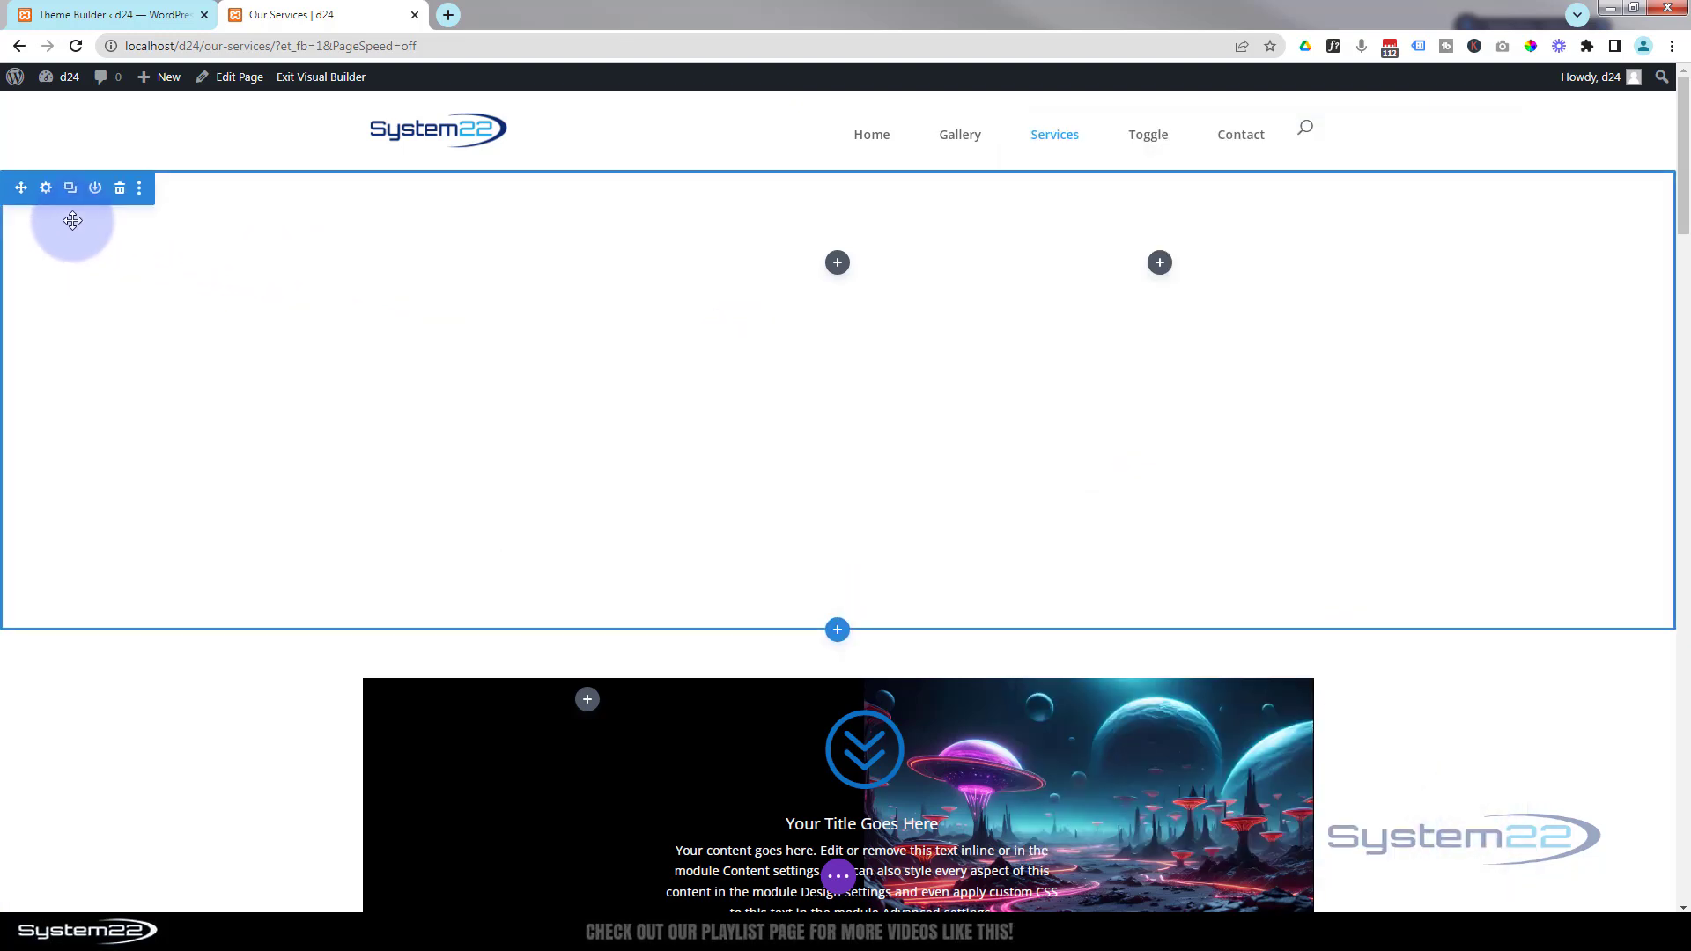
- Add the ringed-planets space landscape from the media library as the hero section's background image and save the section settings
click(45, 190)
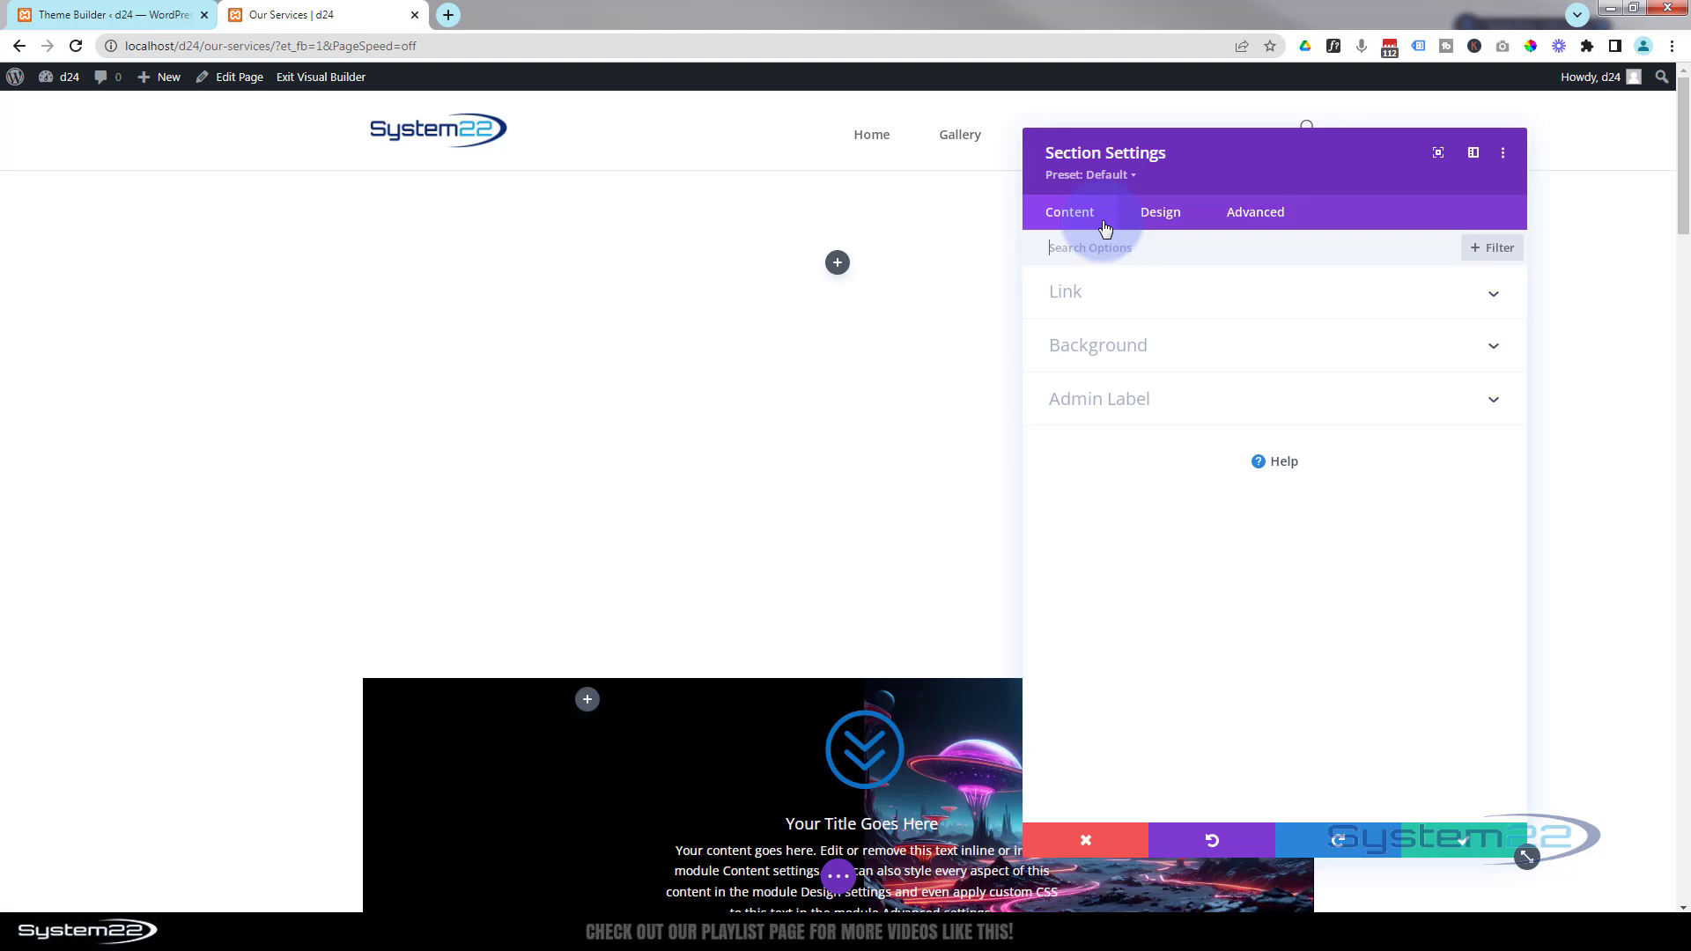
click(1172, 352)
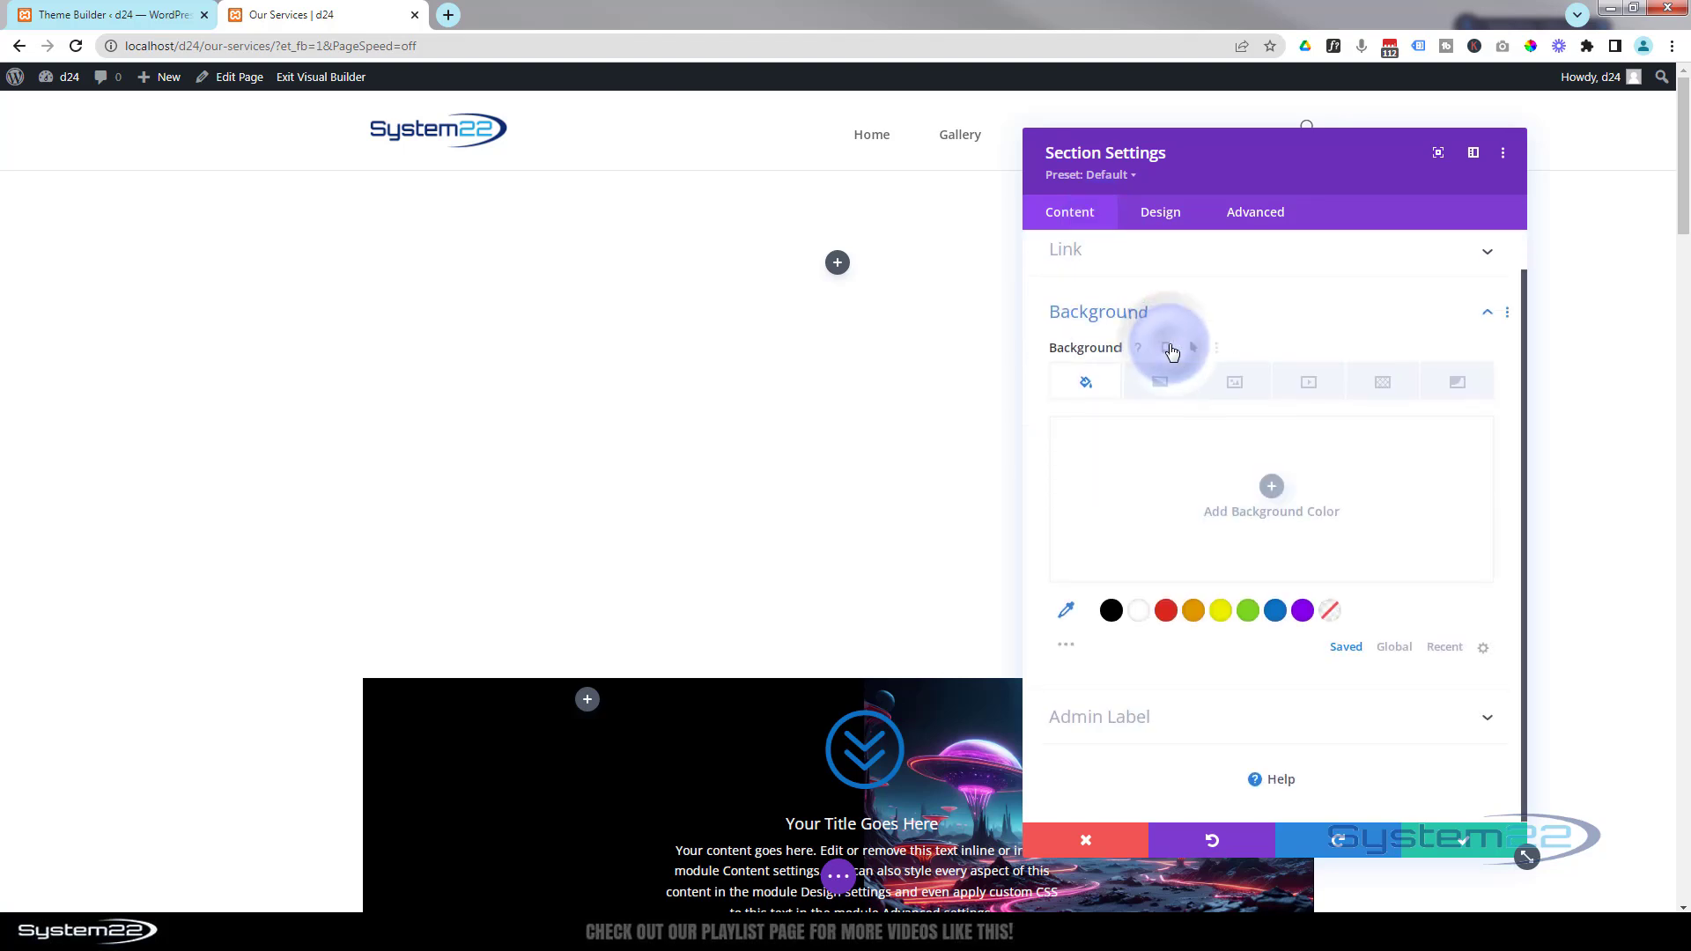
click(1239, 384)
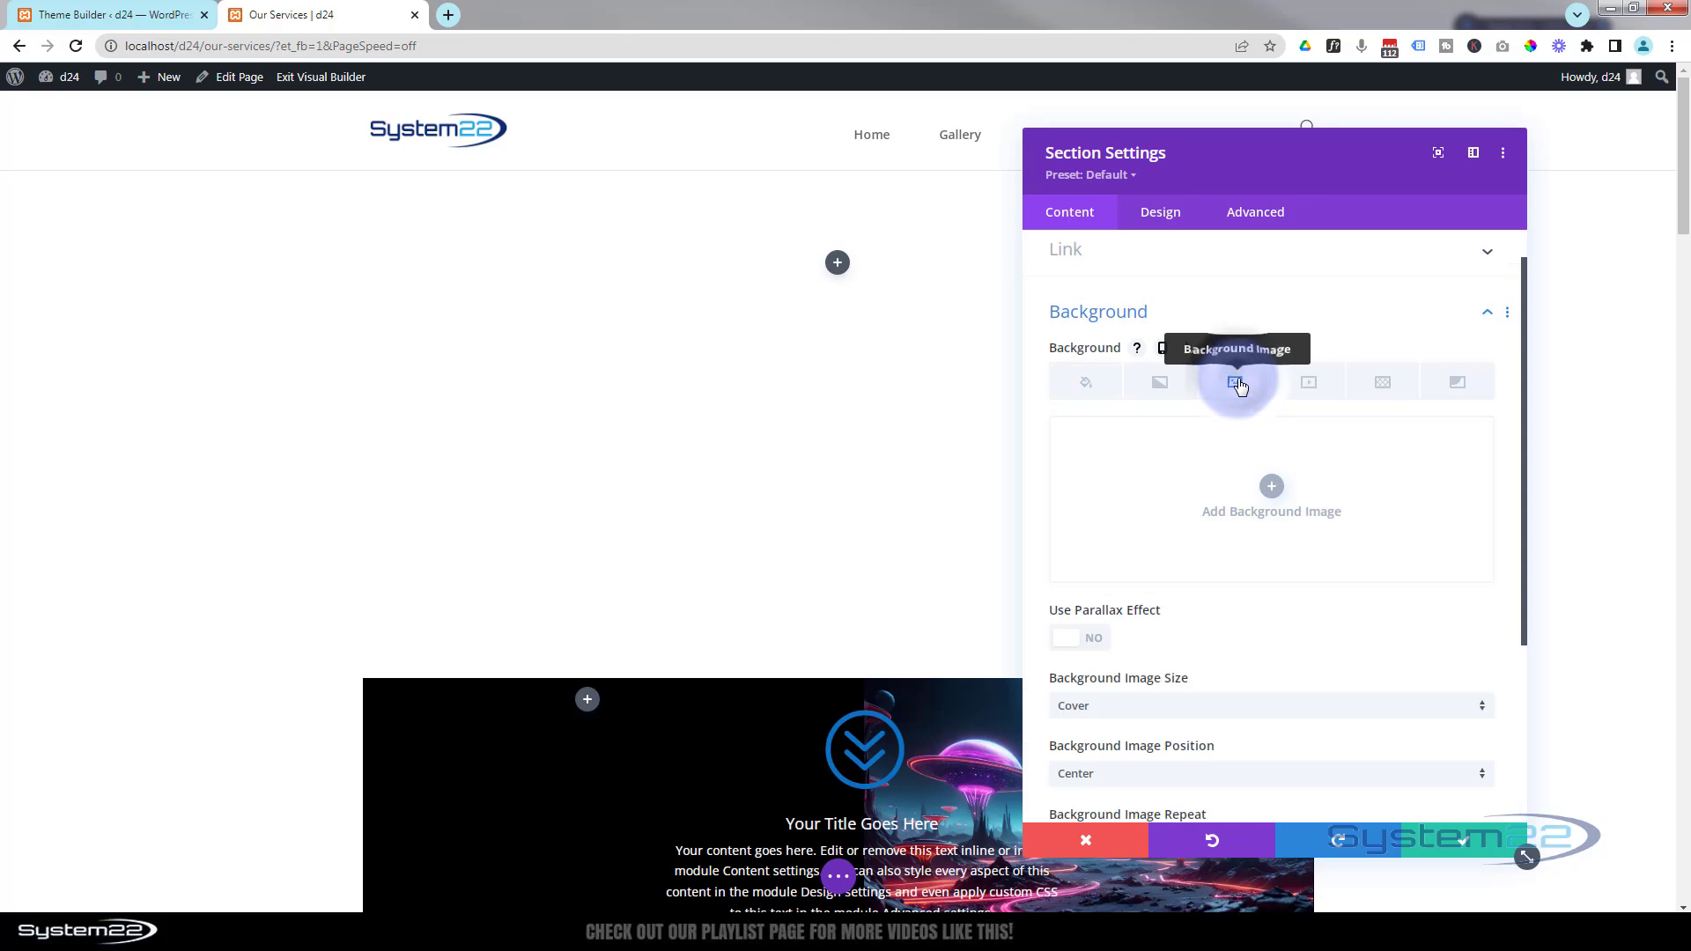
click(1269, 496)
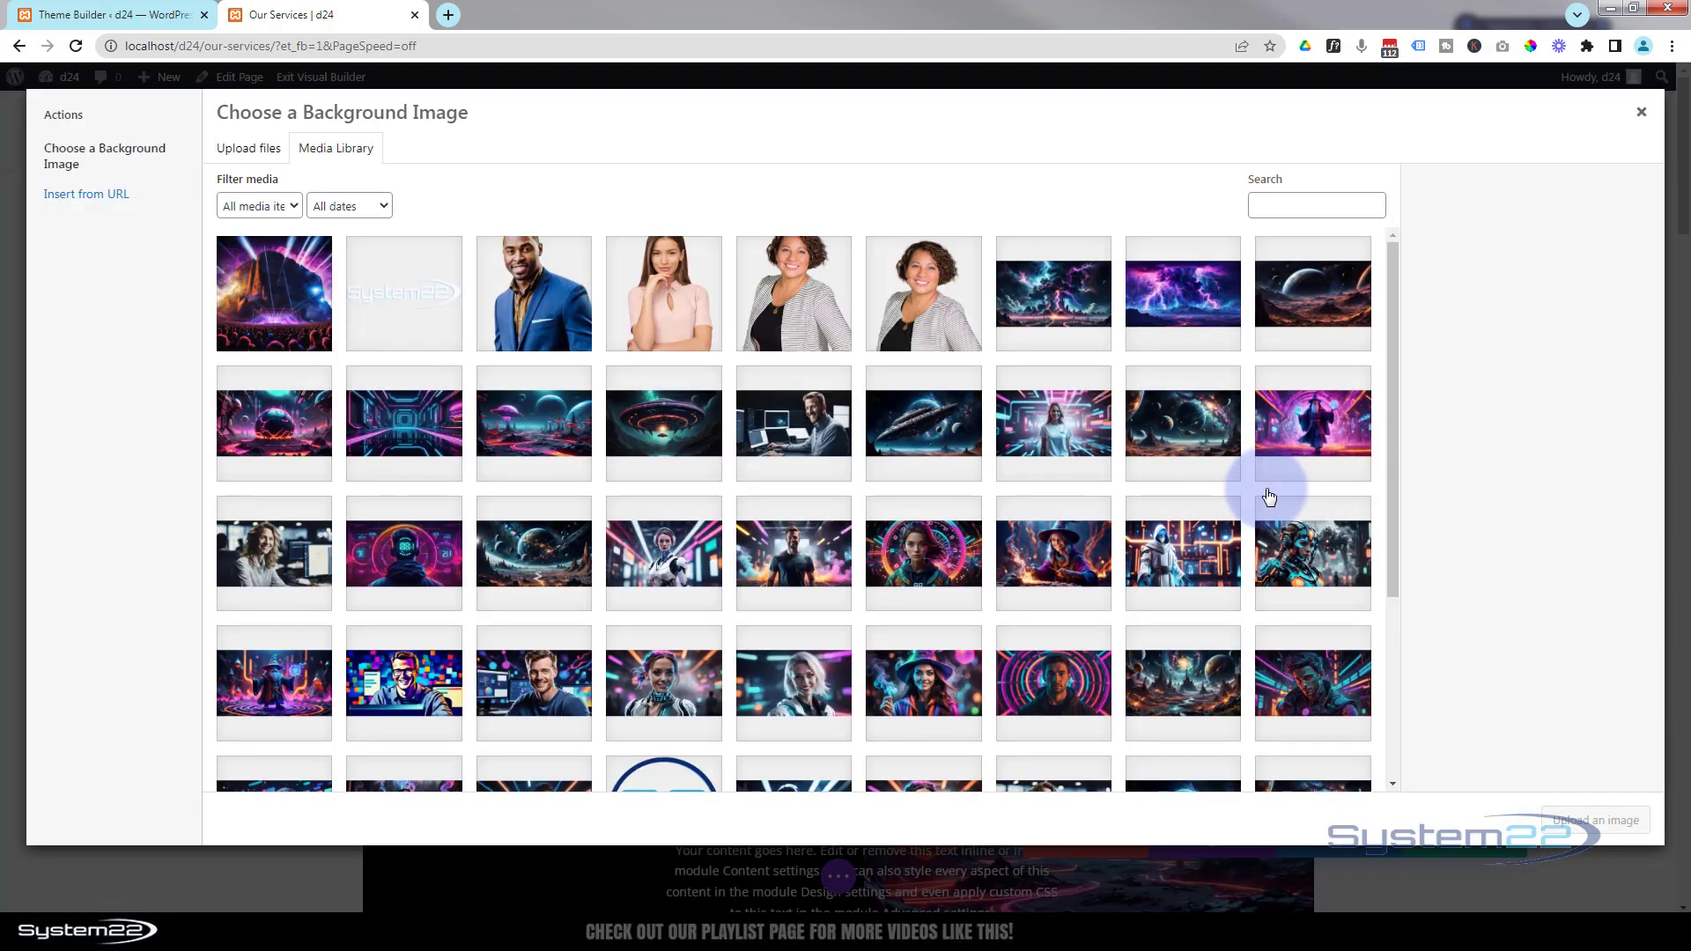
click(545, 570)
click(1579, 822)
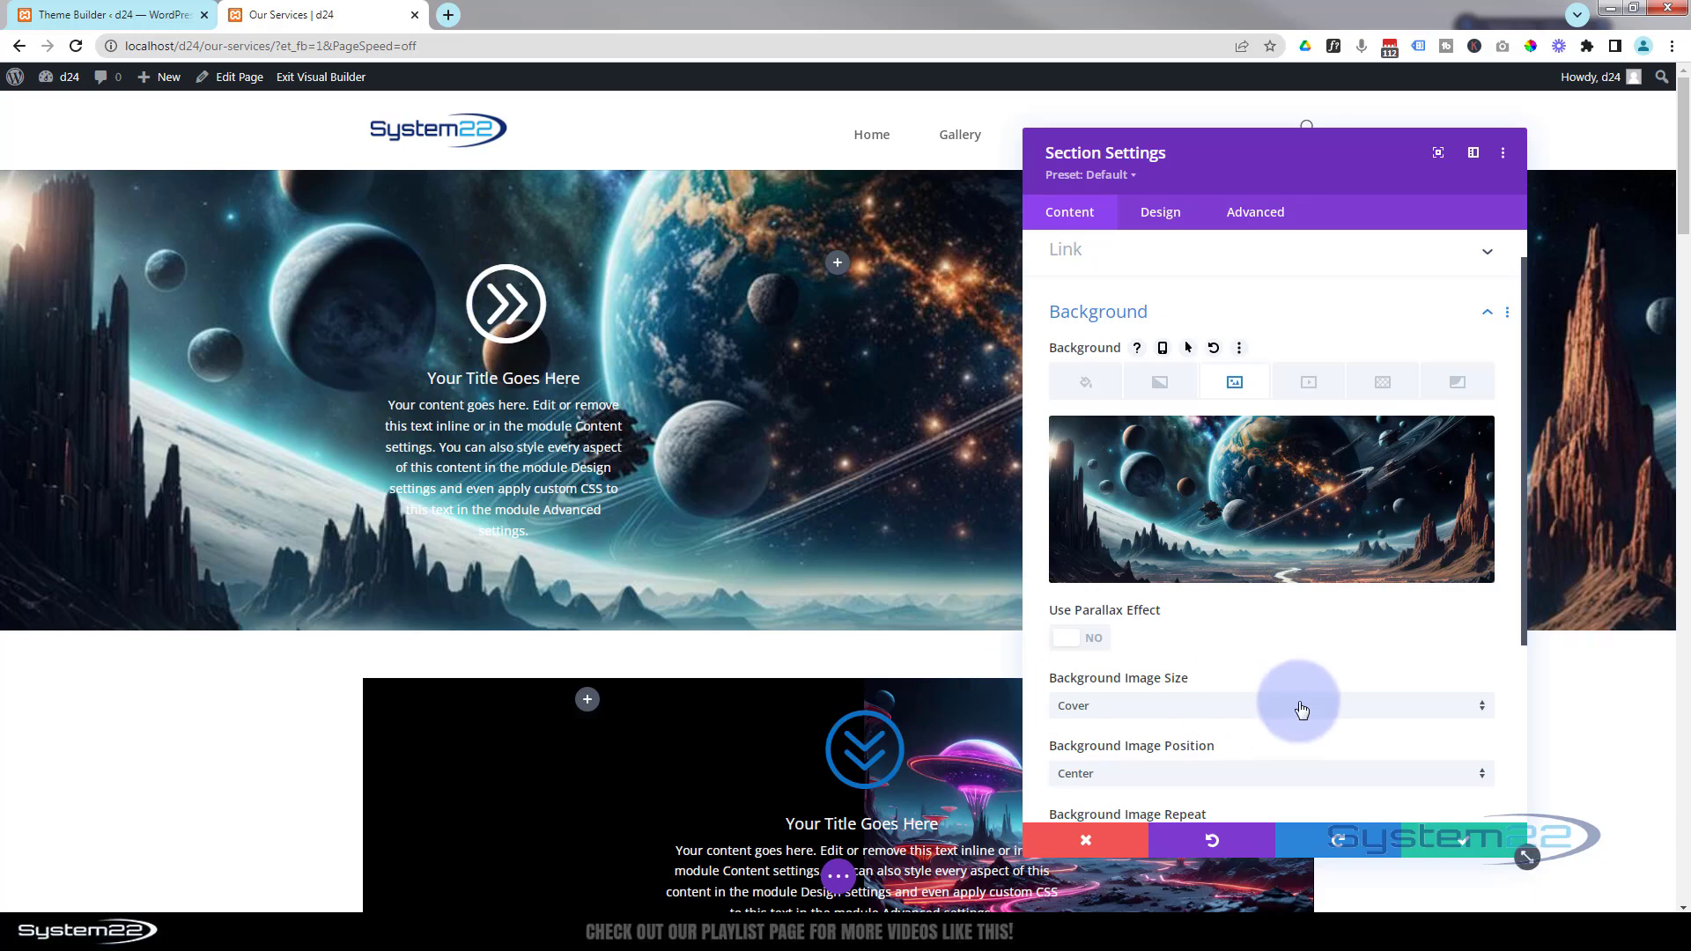
click(1497, 841)
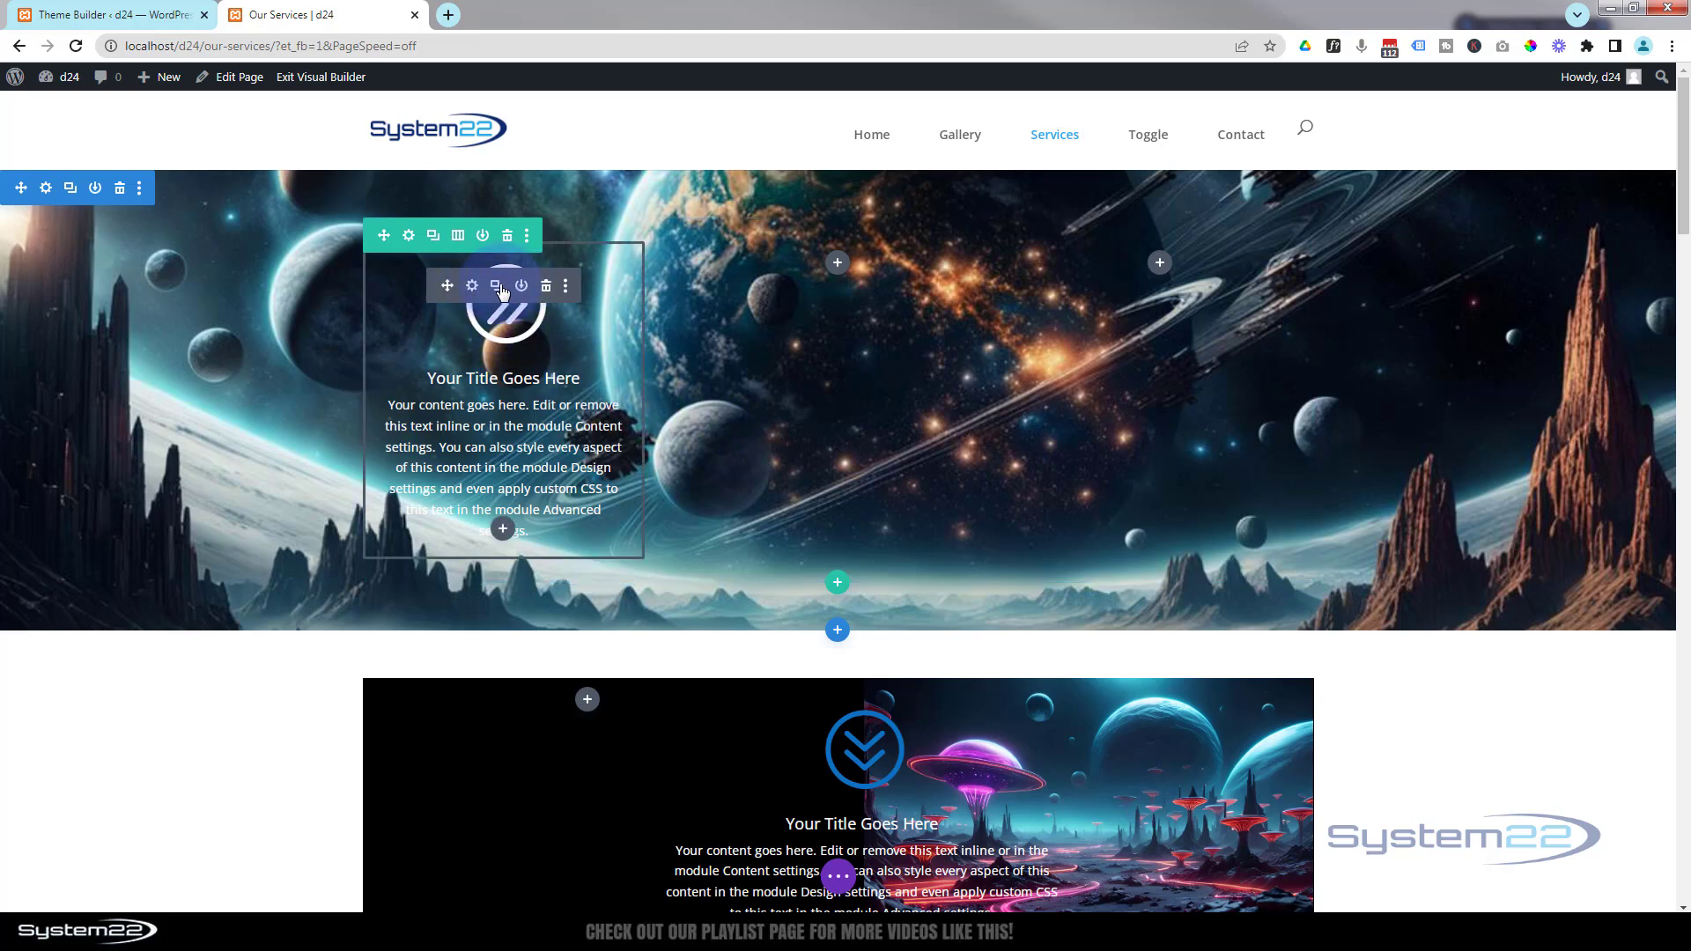
- Duplicate the first column's blurb and move one copy into the third column
click(496, 285)
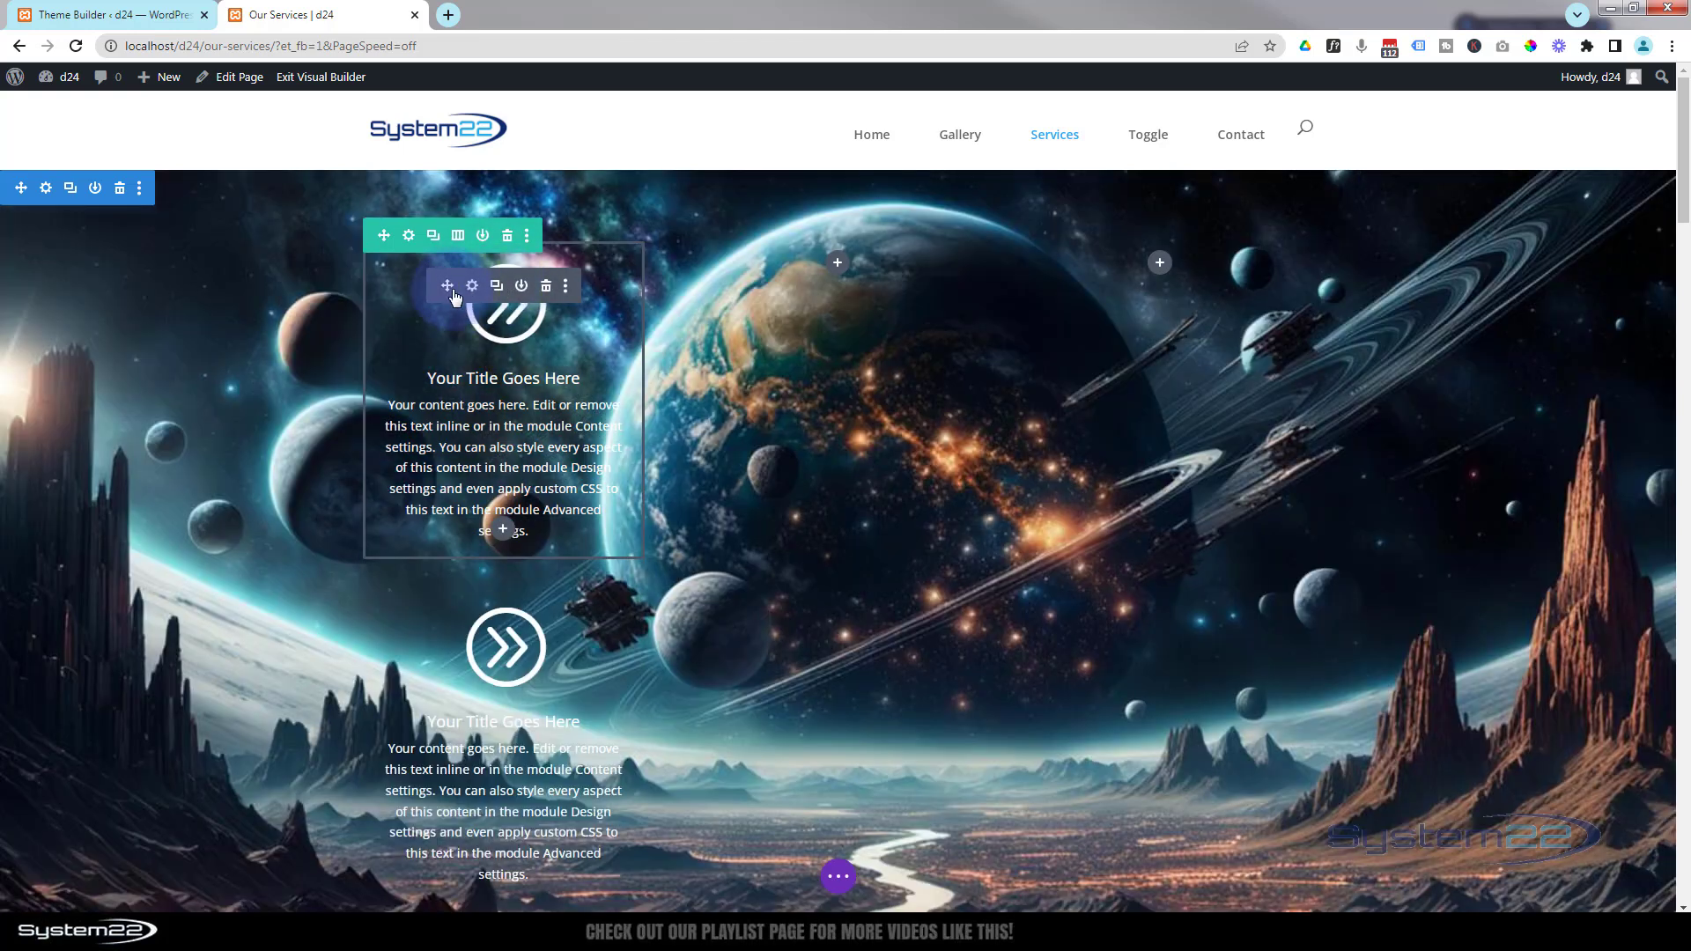
drag(443, 285, 1166, 263)
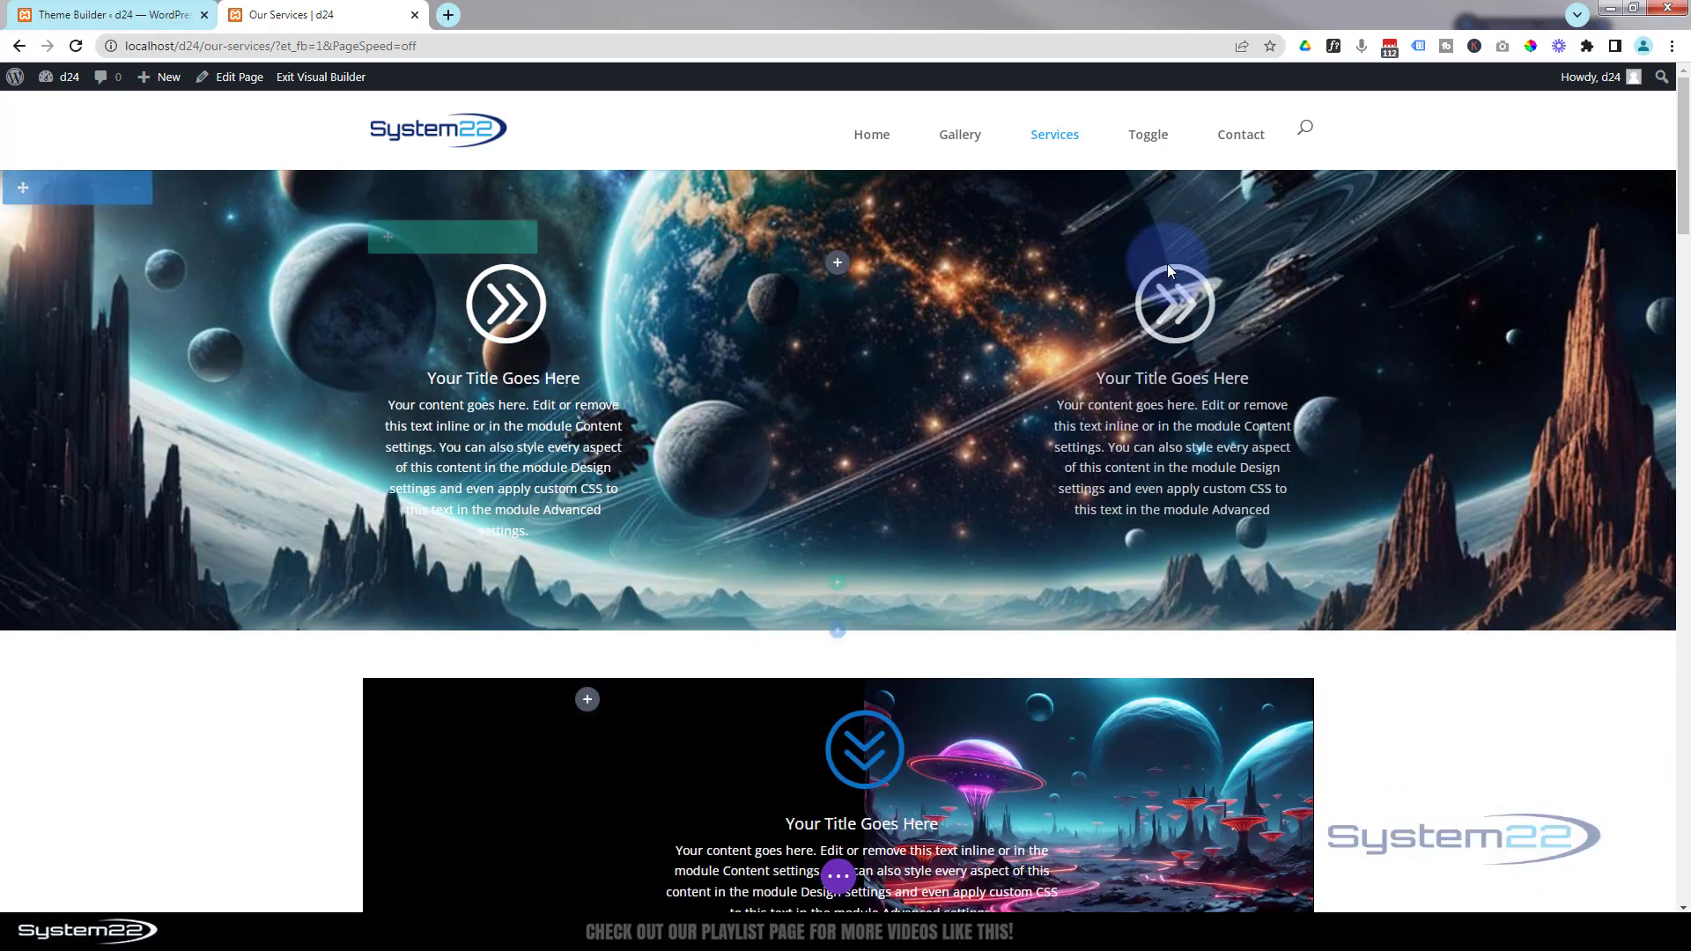
- Insert a Call To Action module in the empty middle column, keeping its default title, button and body text
click(838, 265)
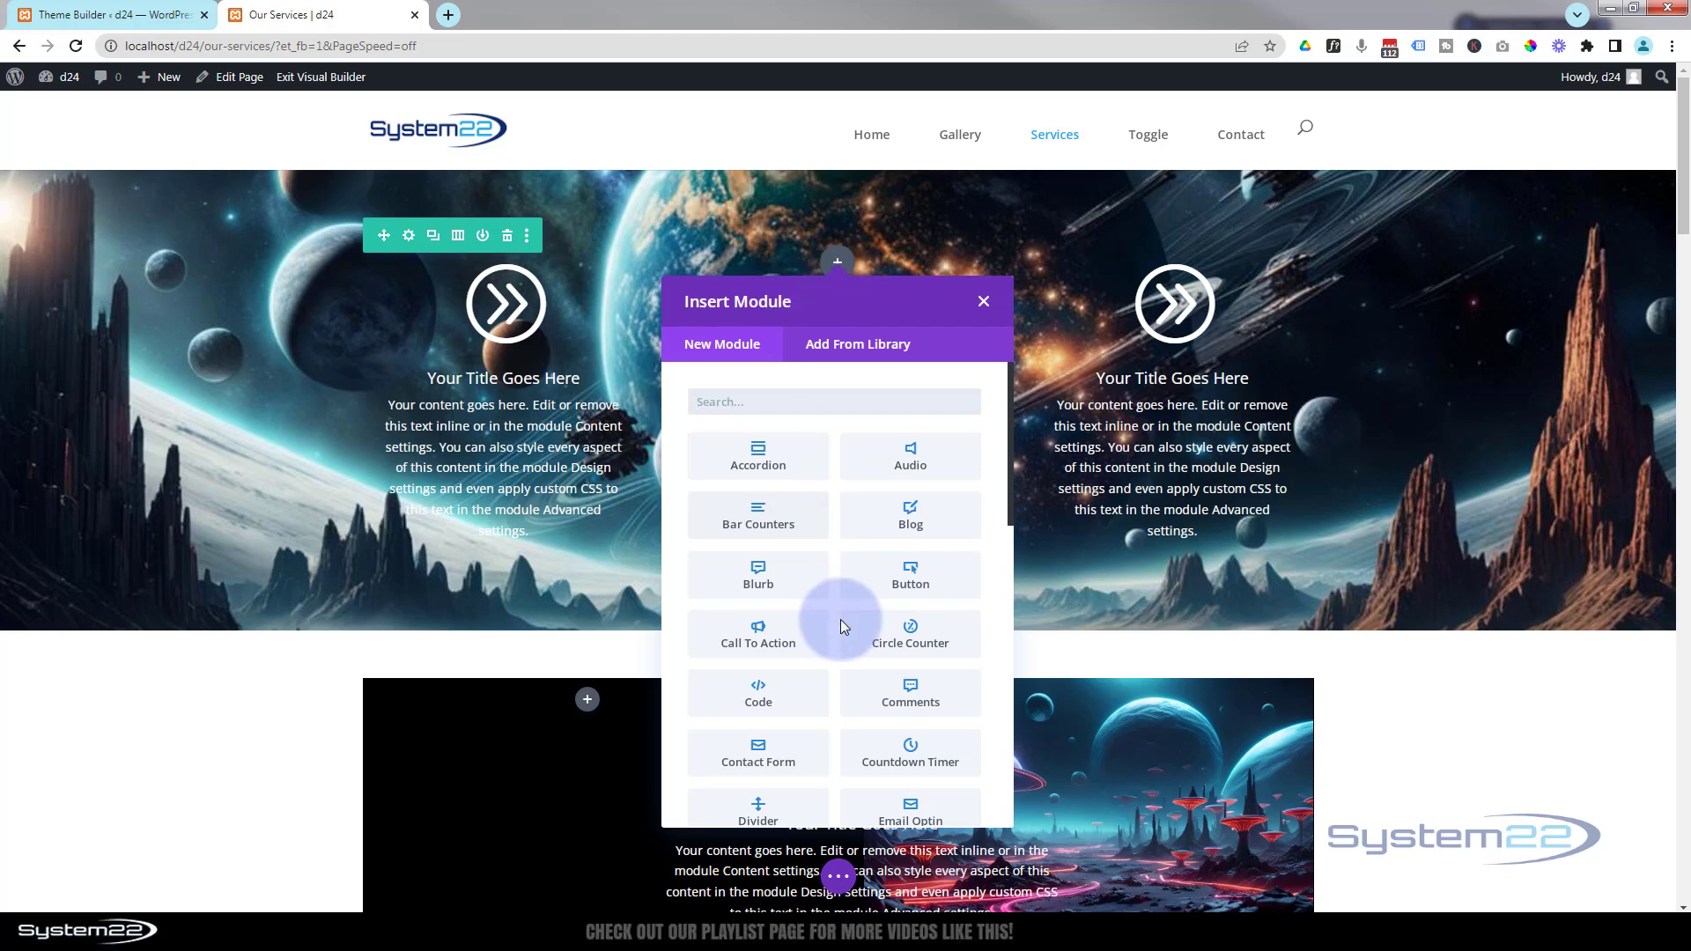
click(774, 633)
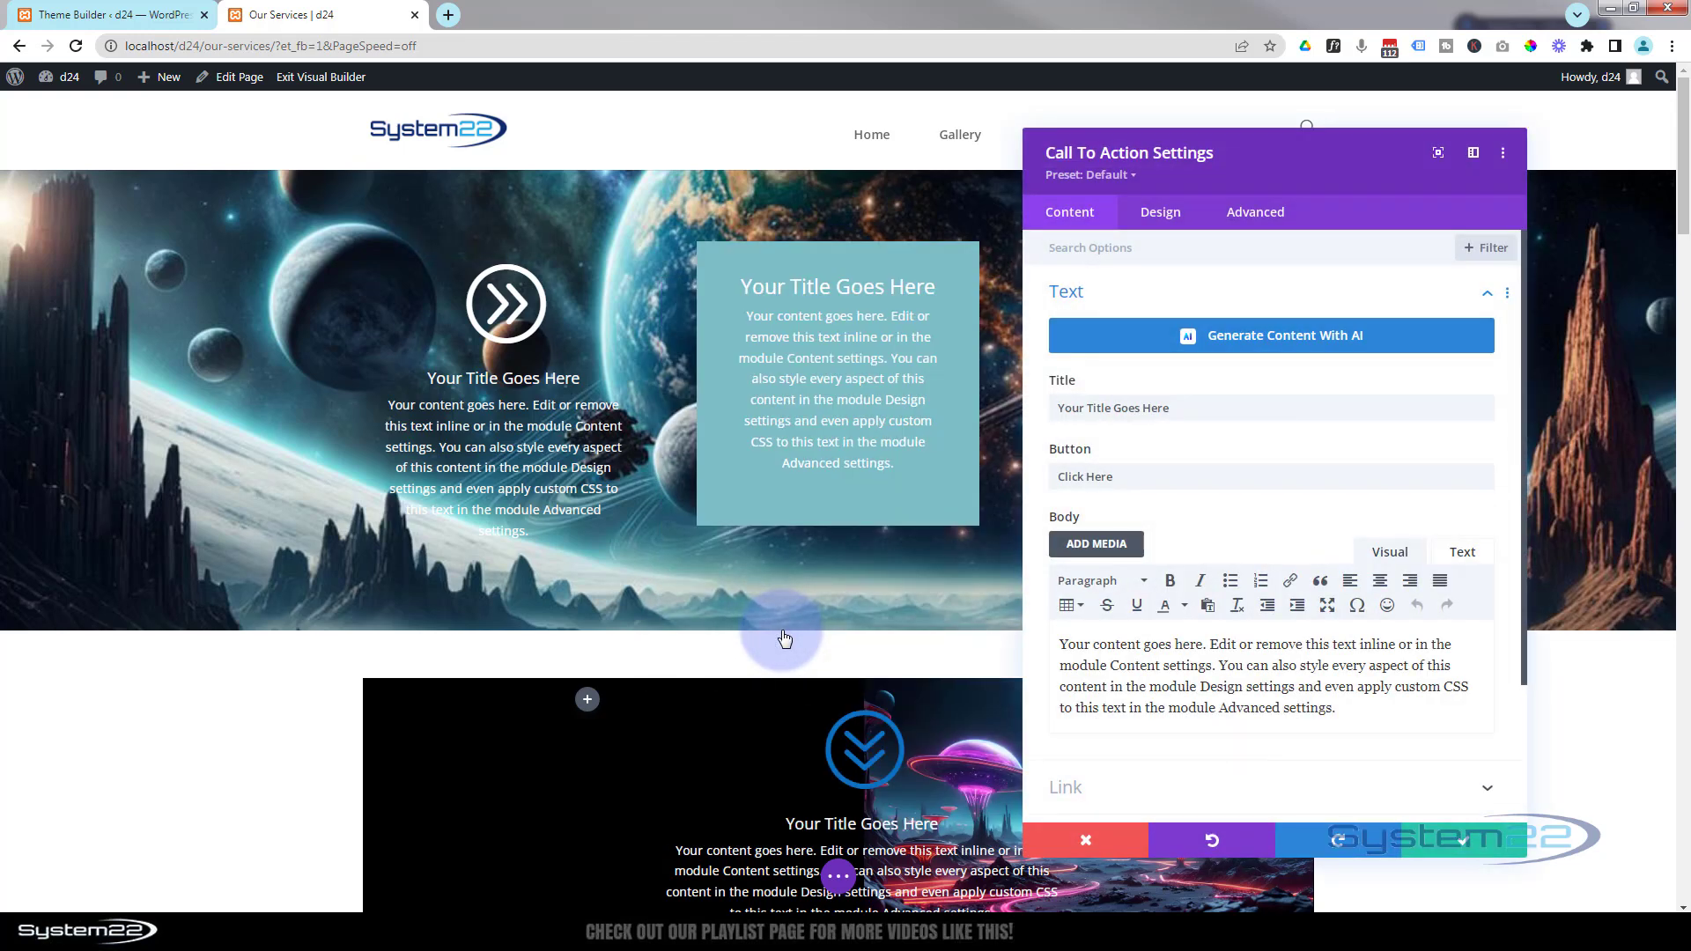
drag(1180, 407, 1147, 498)
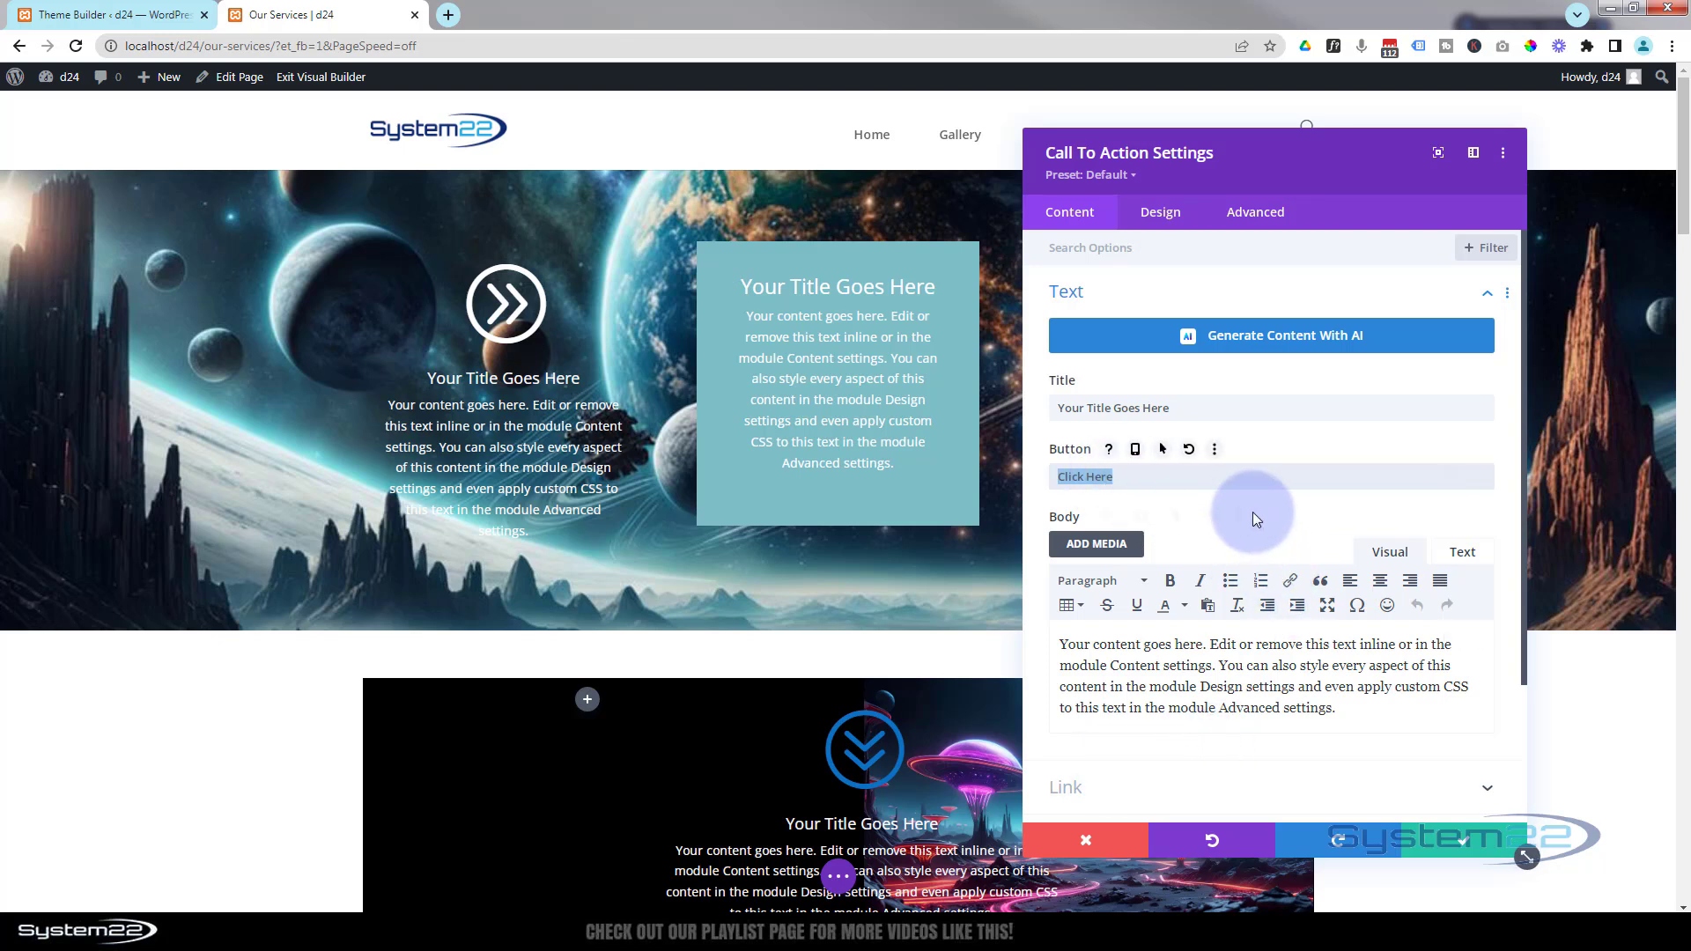
scroll(1252, 510, down, 3)
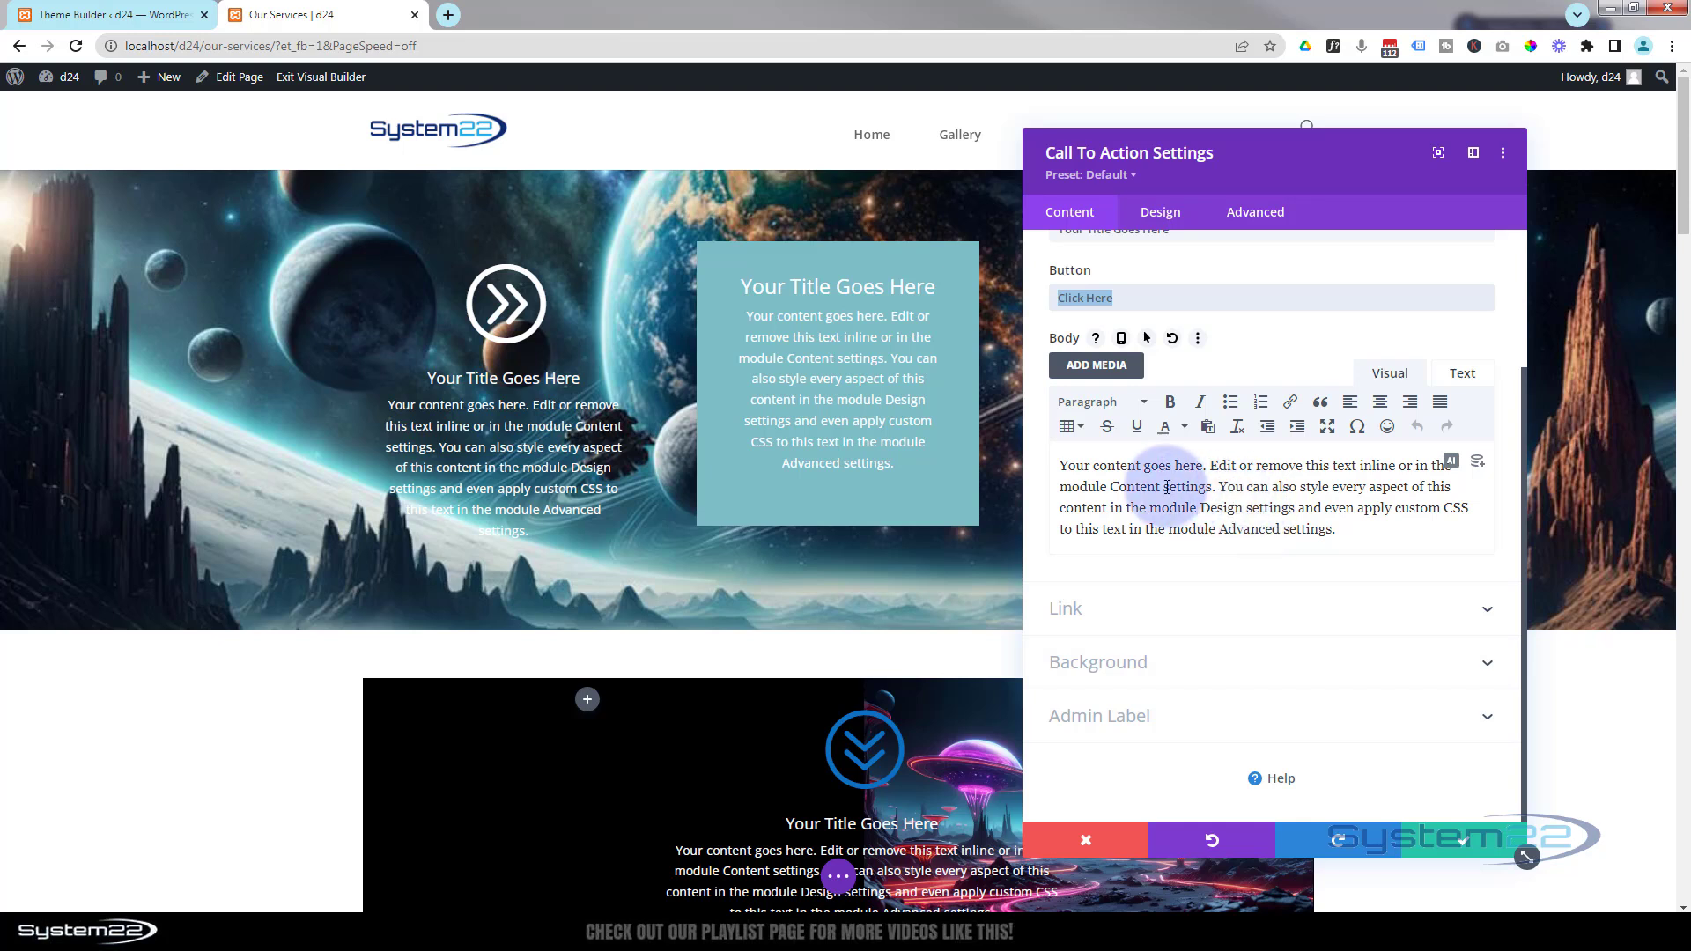
drag(1061, 464, 1216, 544)
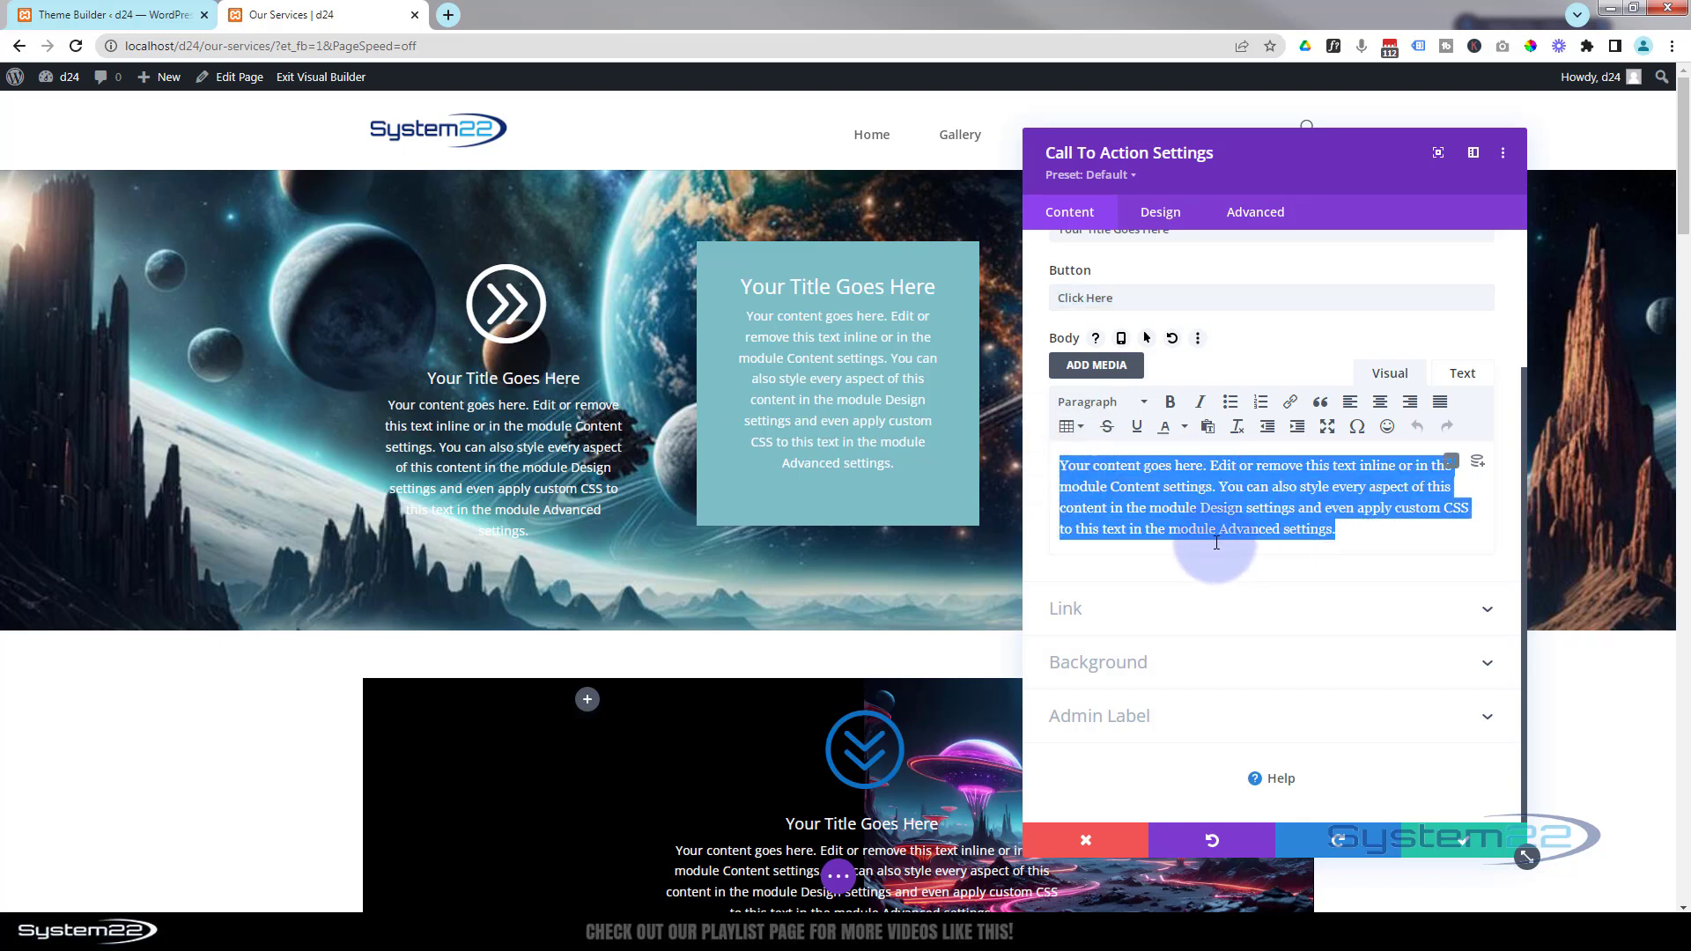
- Set the call to action's Button Link URL to #, leaving the module link empty
click(1197, 611)
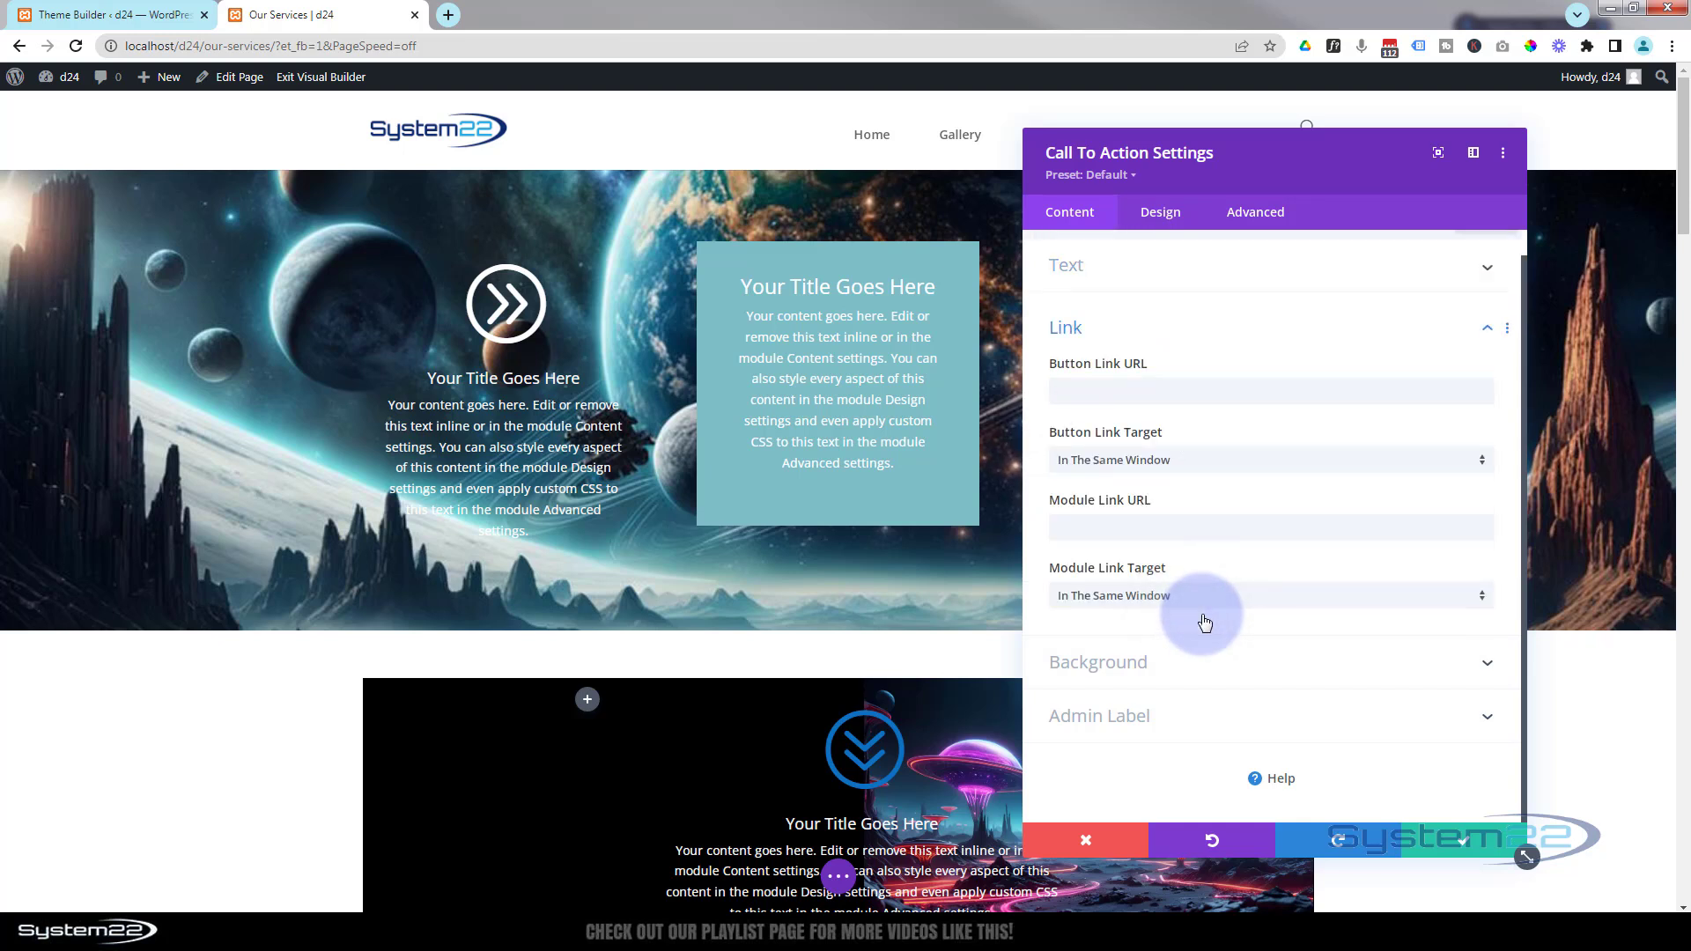
click(1108, 391)
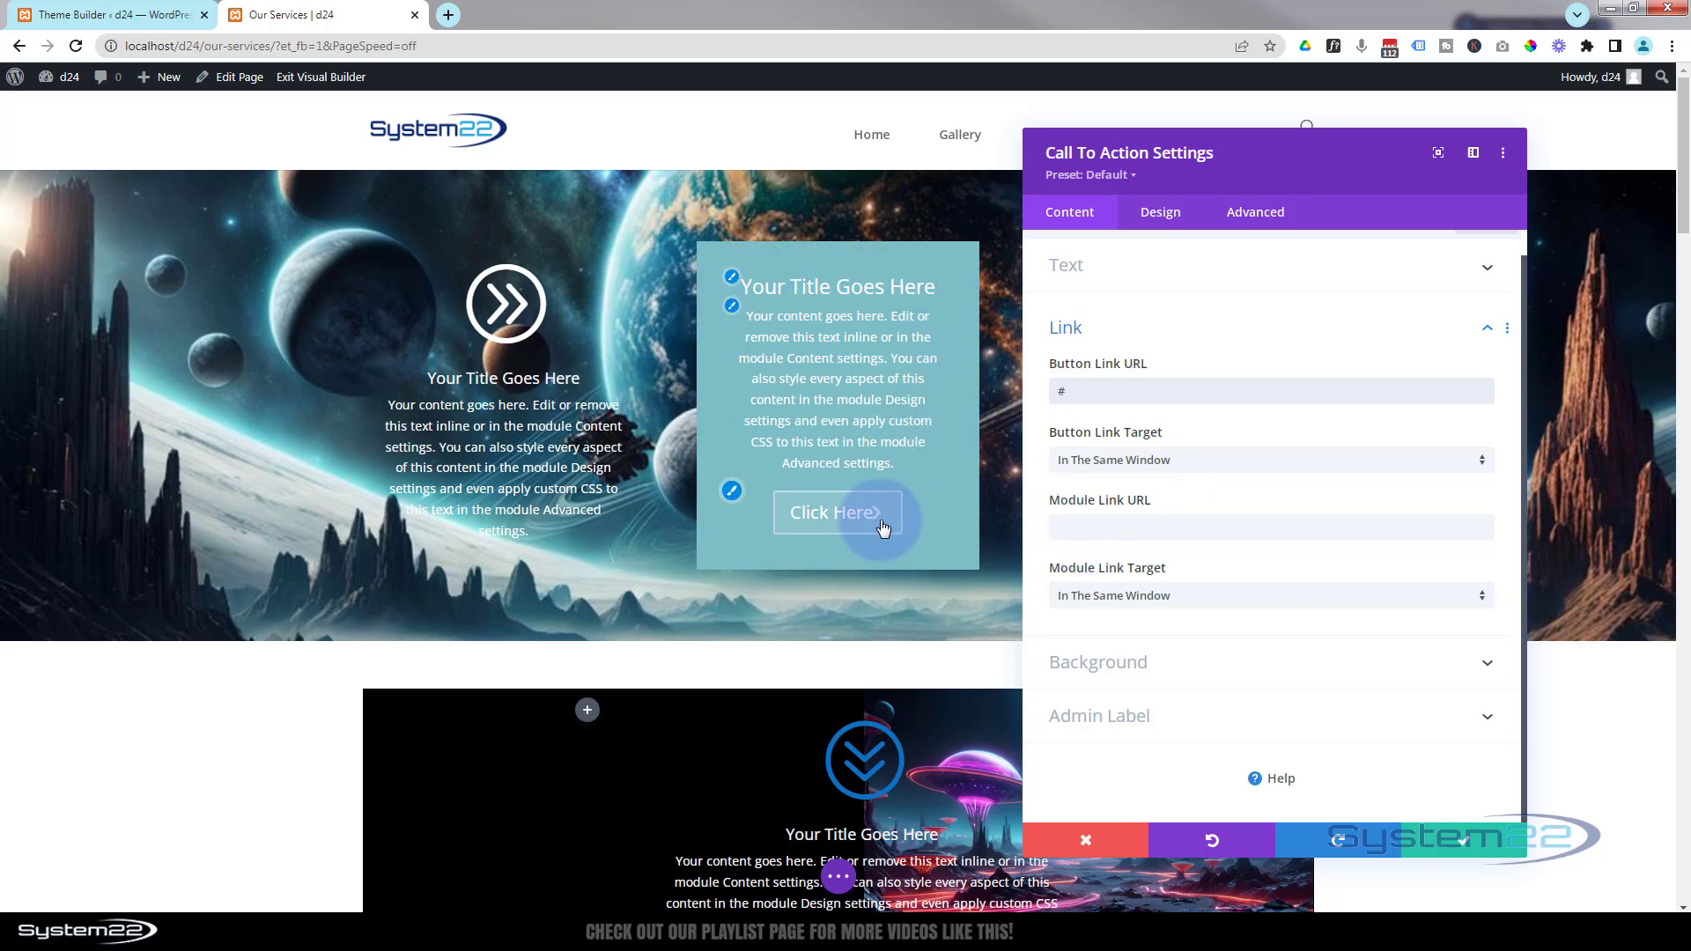
click(1110, 526)
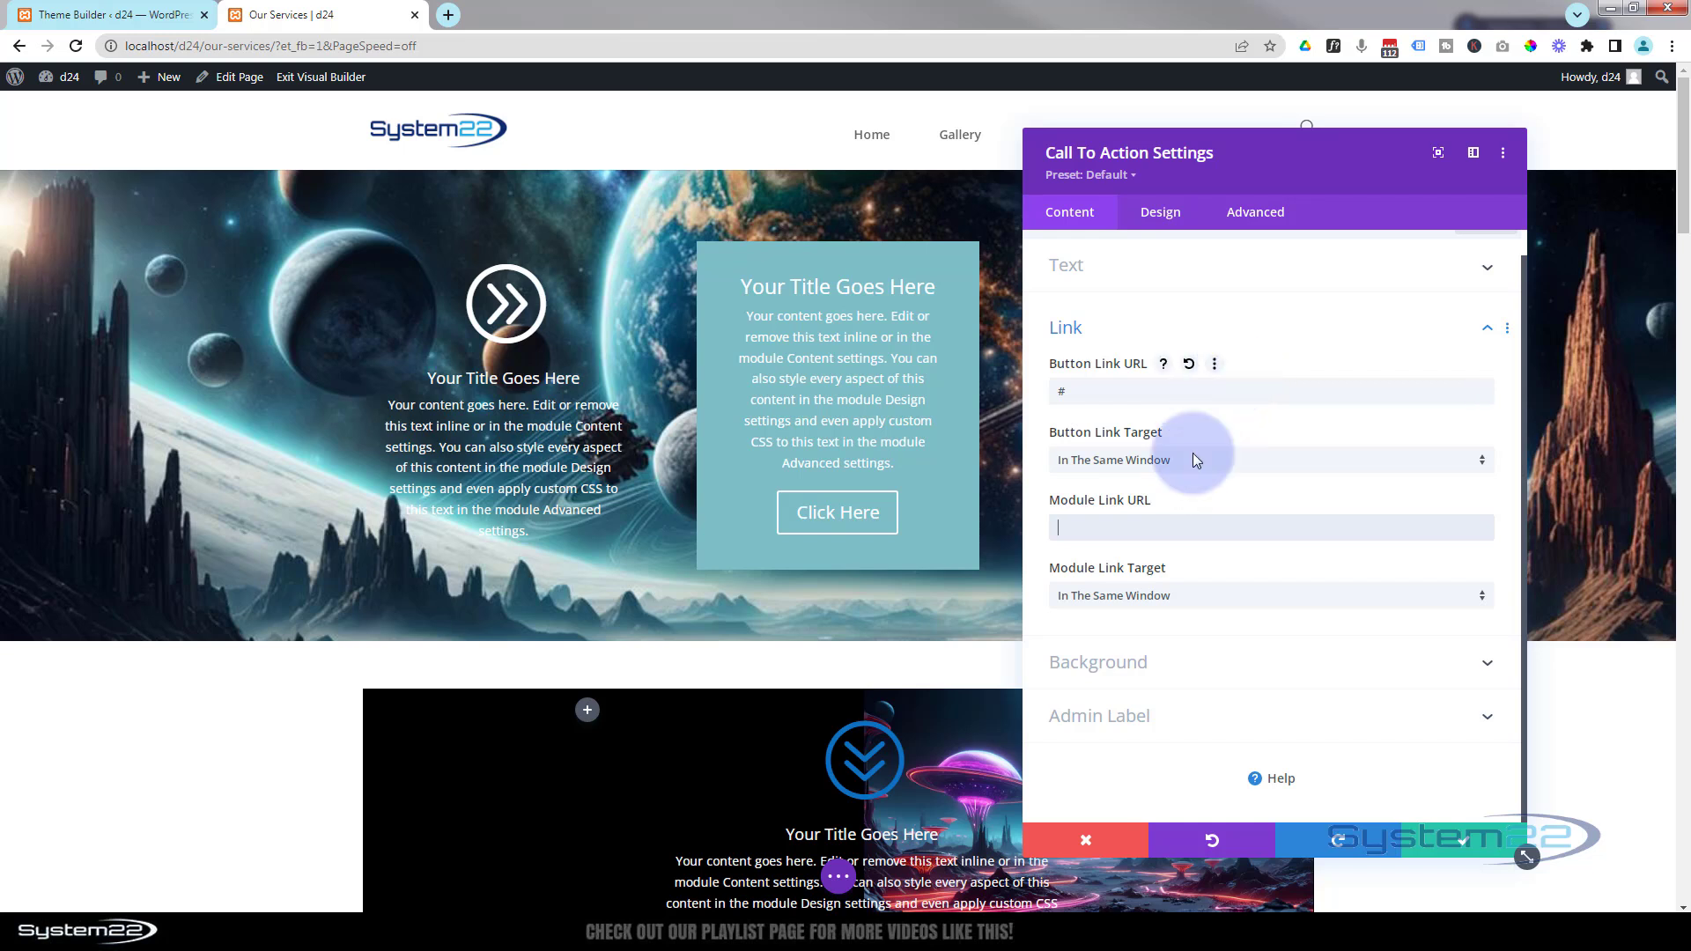
- Remove the call to action's background color and save the module settings
click(1159, 662)
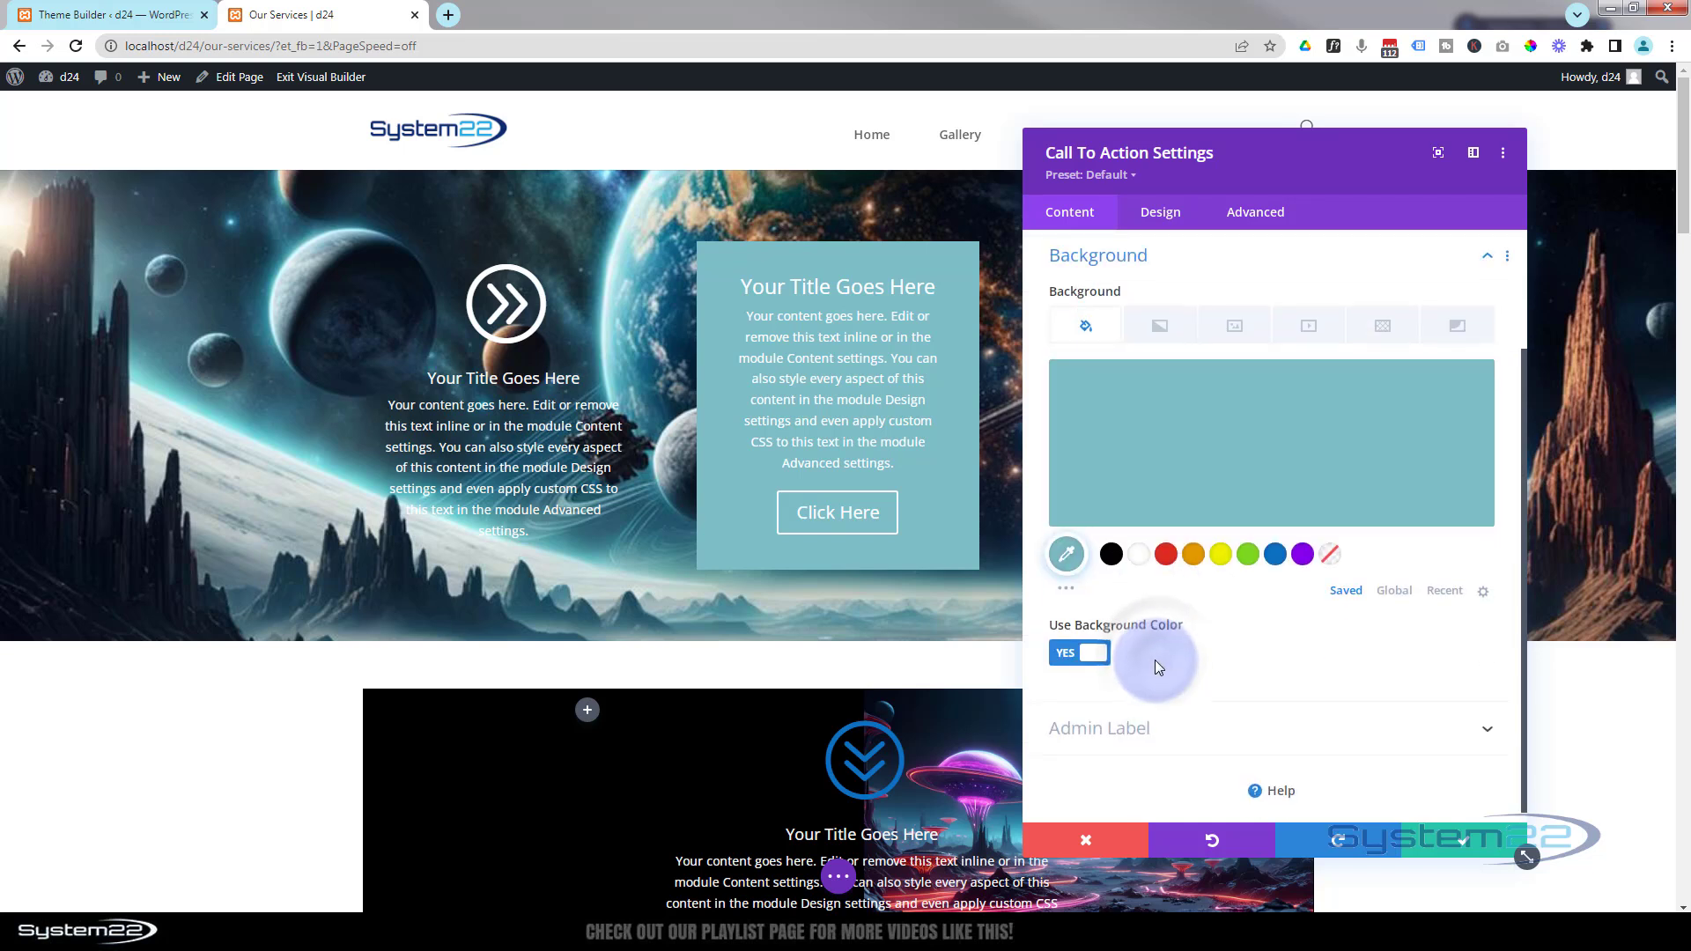
click(1468, 391)
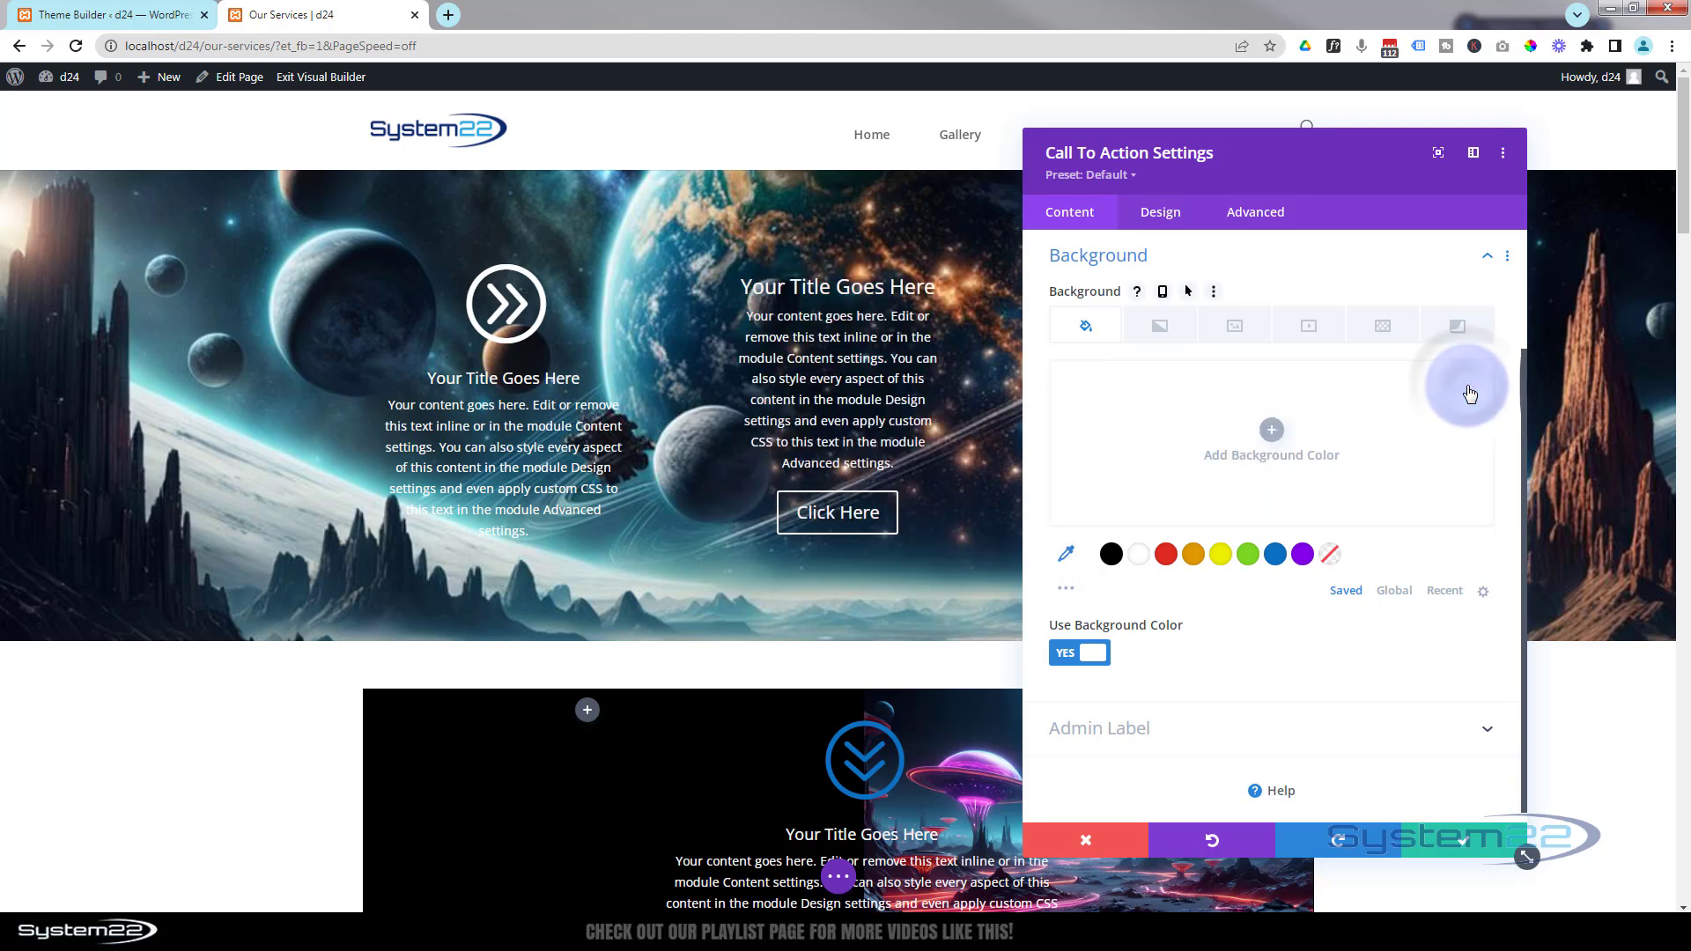
click(1490, 838)
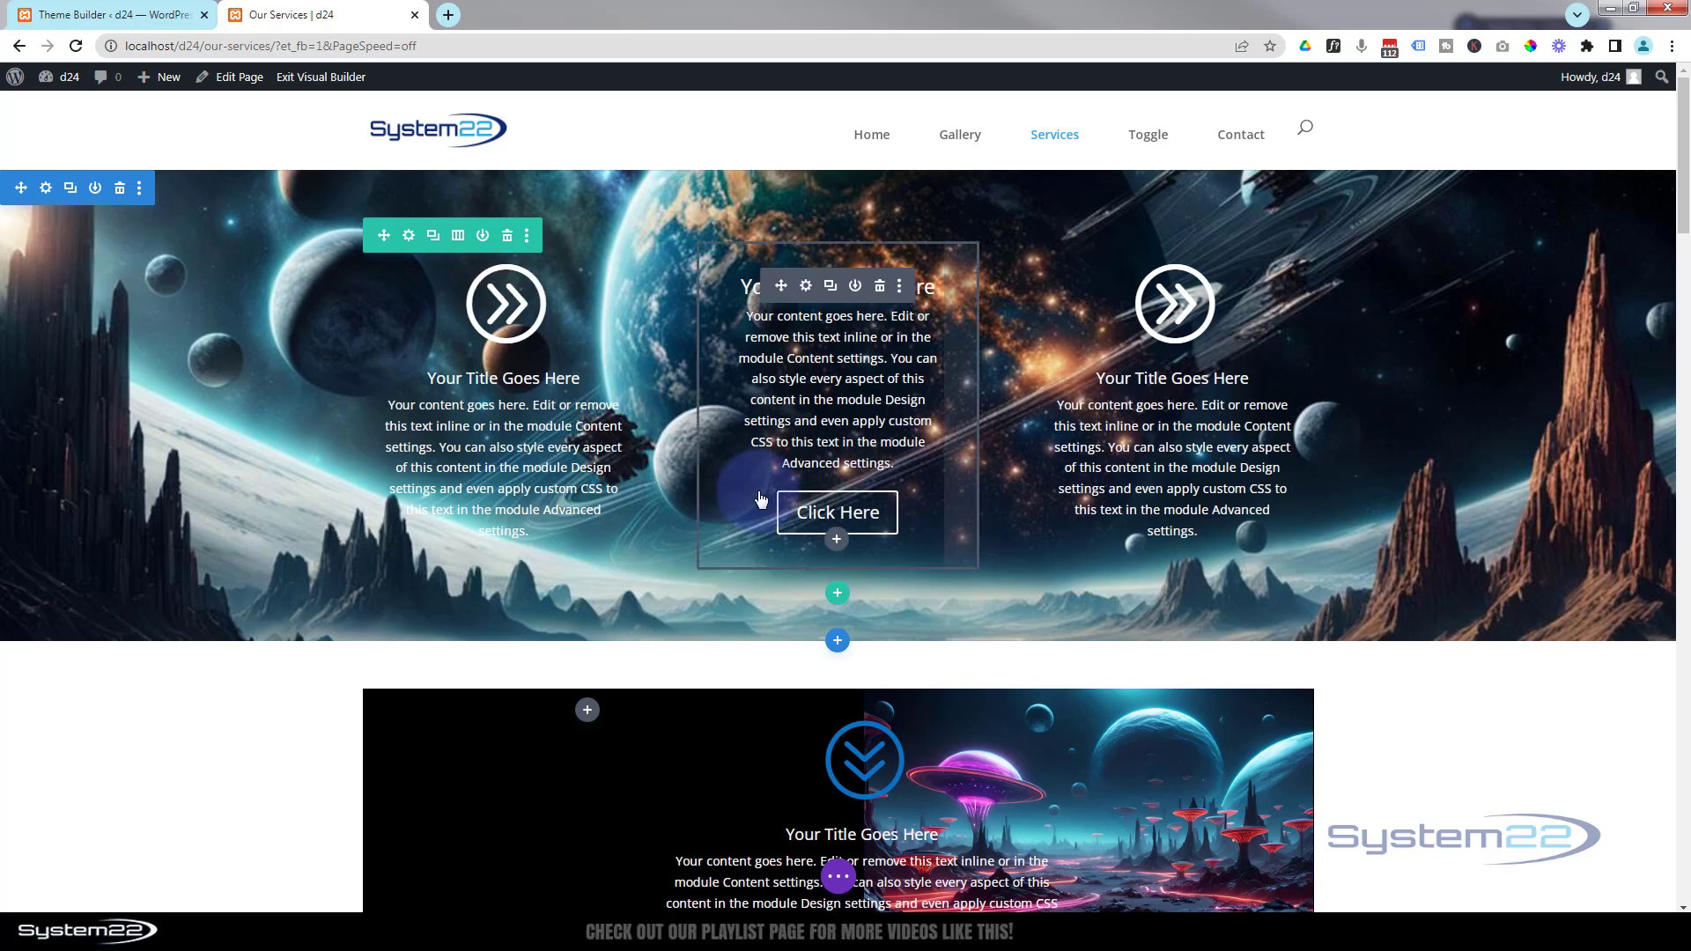
- Give the row's first column a black (#000000) background color
click(410, 238)
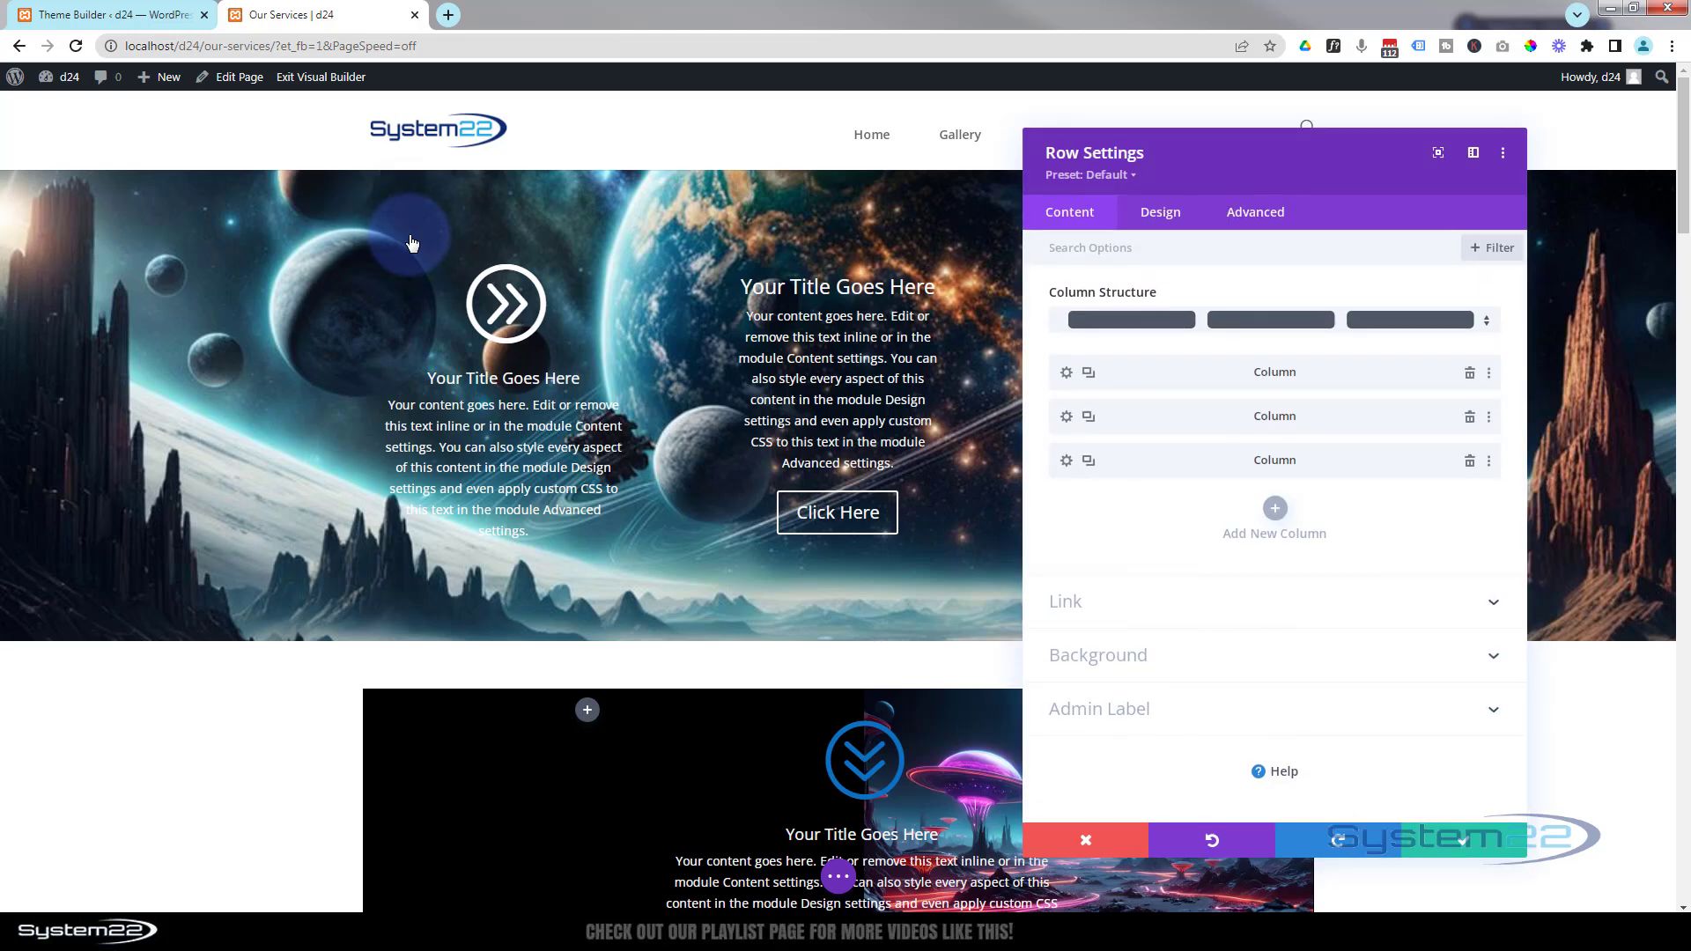
click(1065, 372)
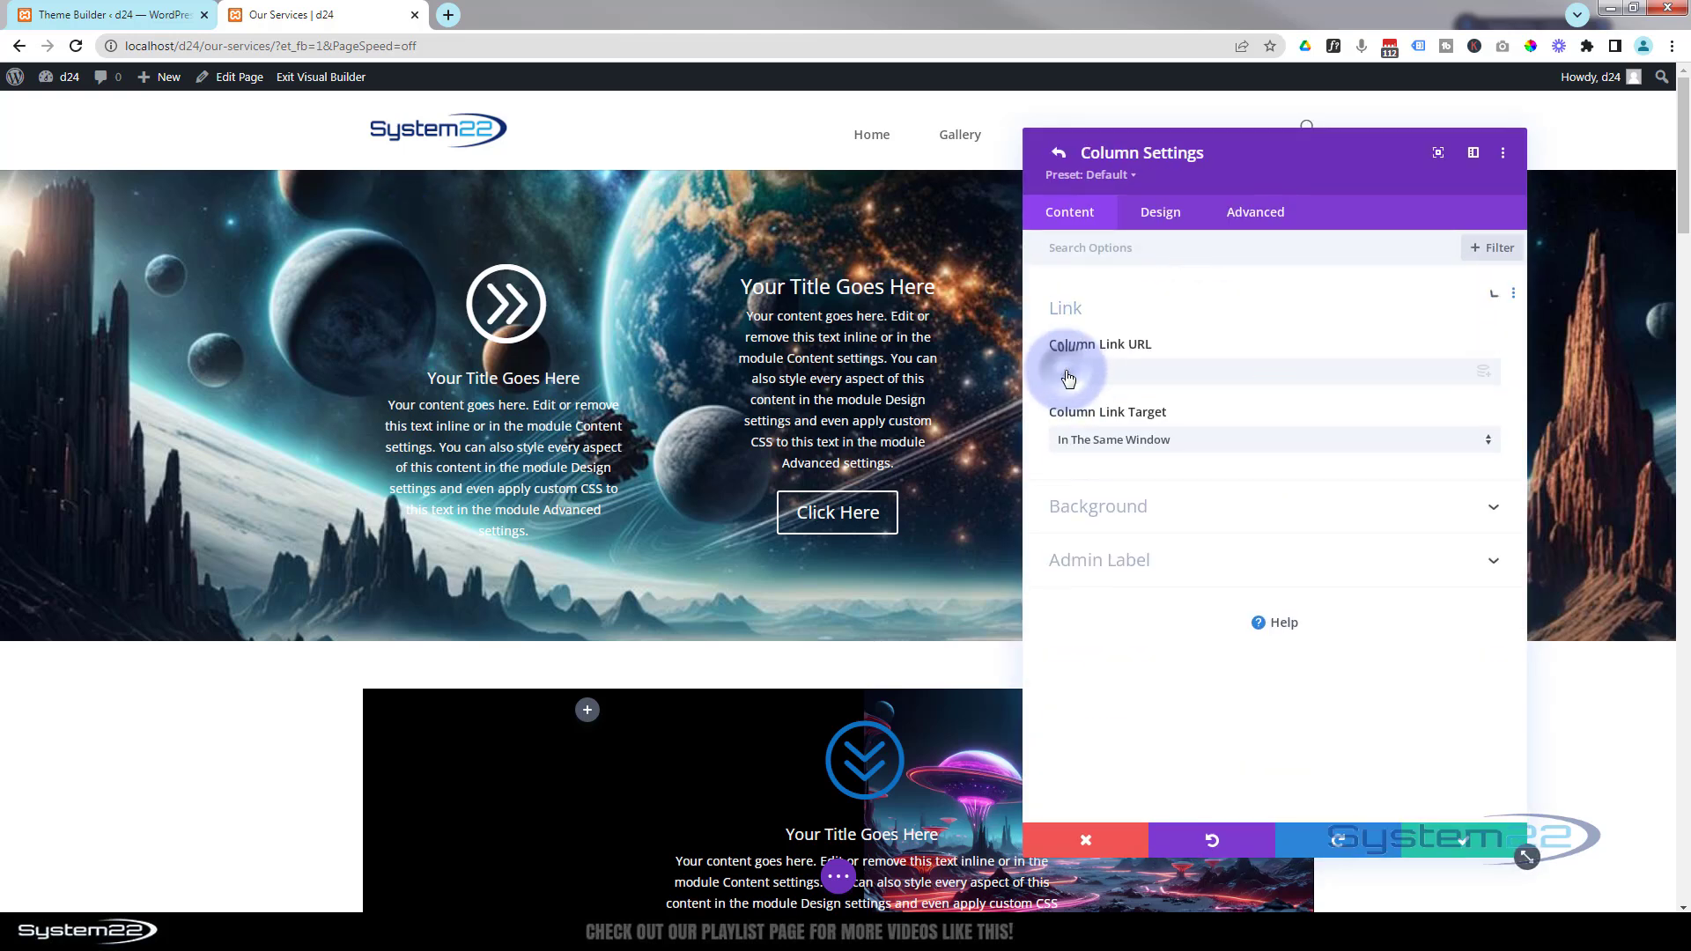
click(1161, 498)
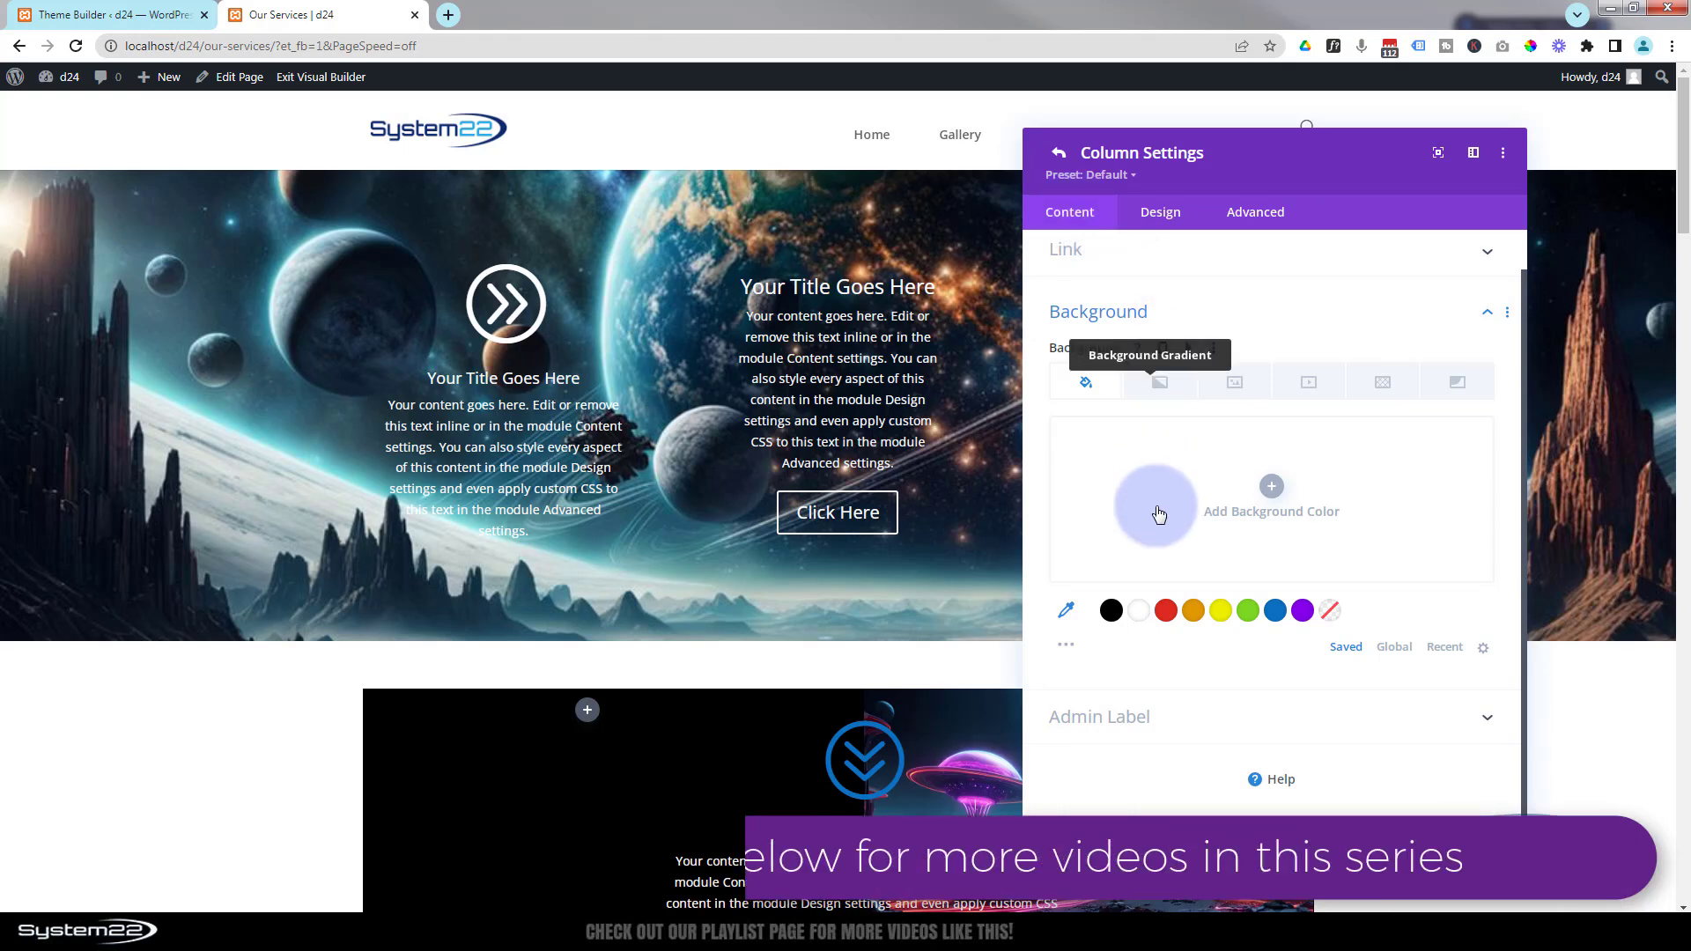
click(1112, 610)
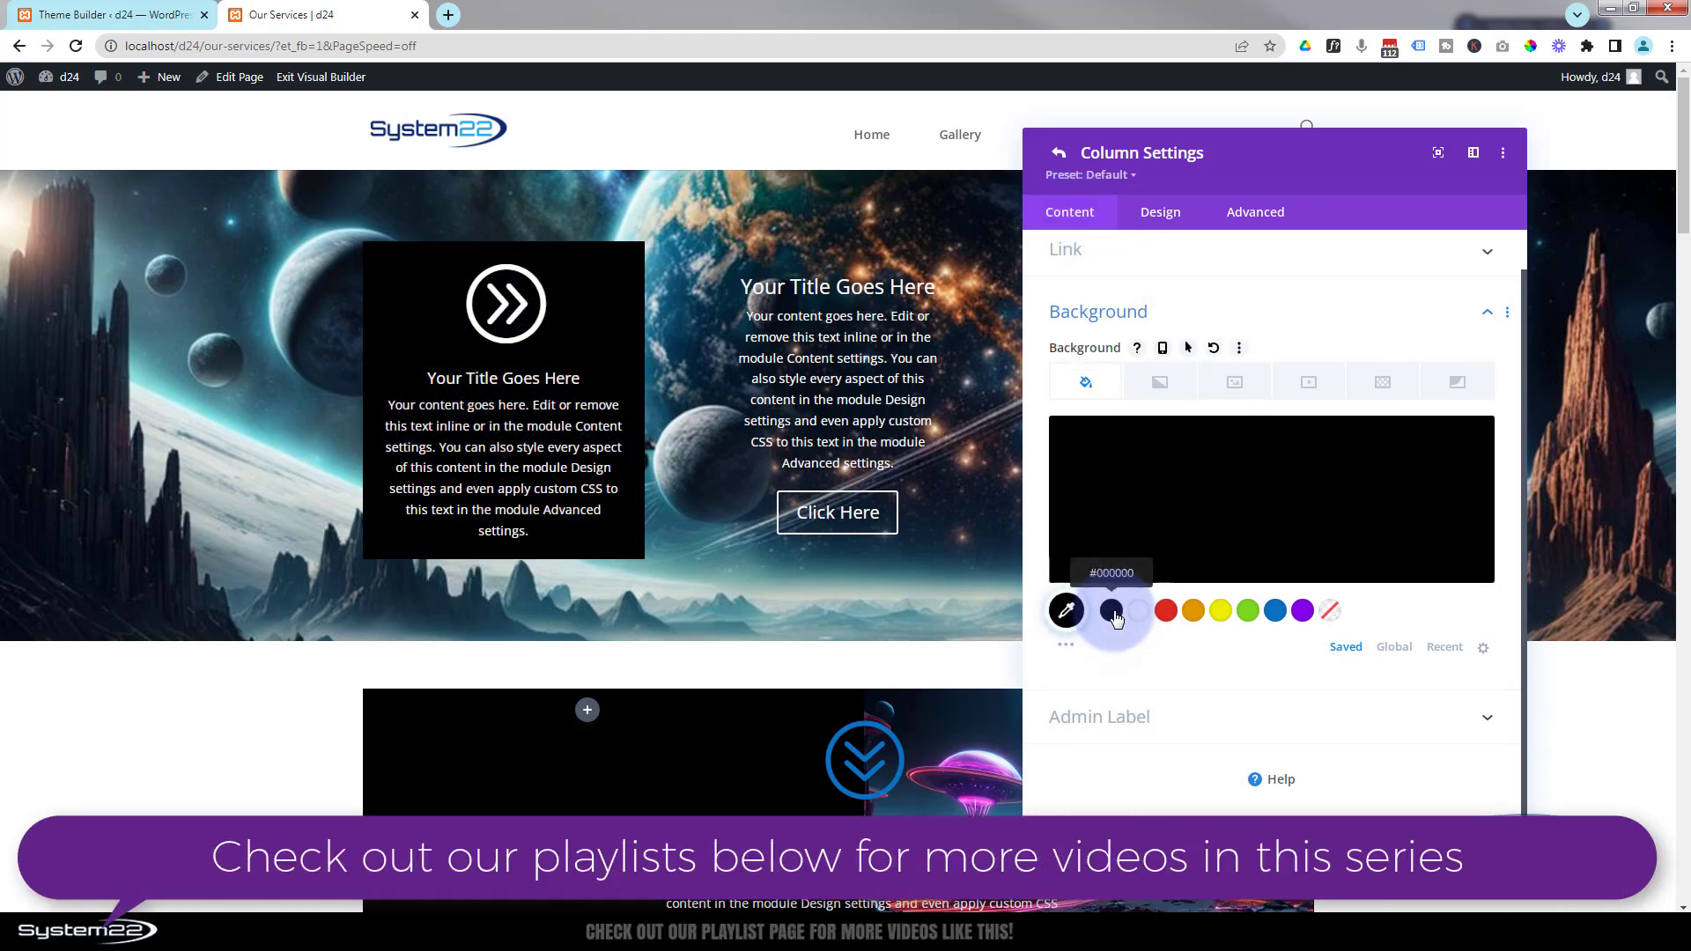
- Make the first column's black background semi-transparent at rgba(0,0,0,0.39) and save the column settings
click(1259, 500)
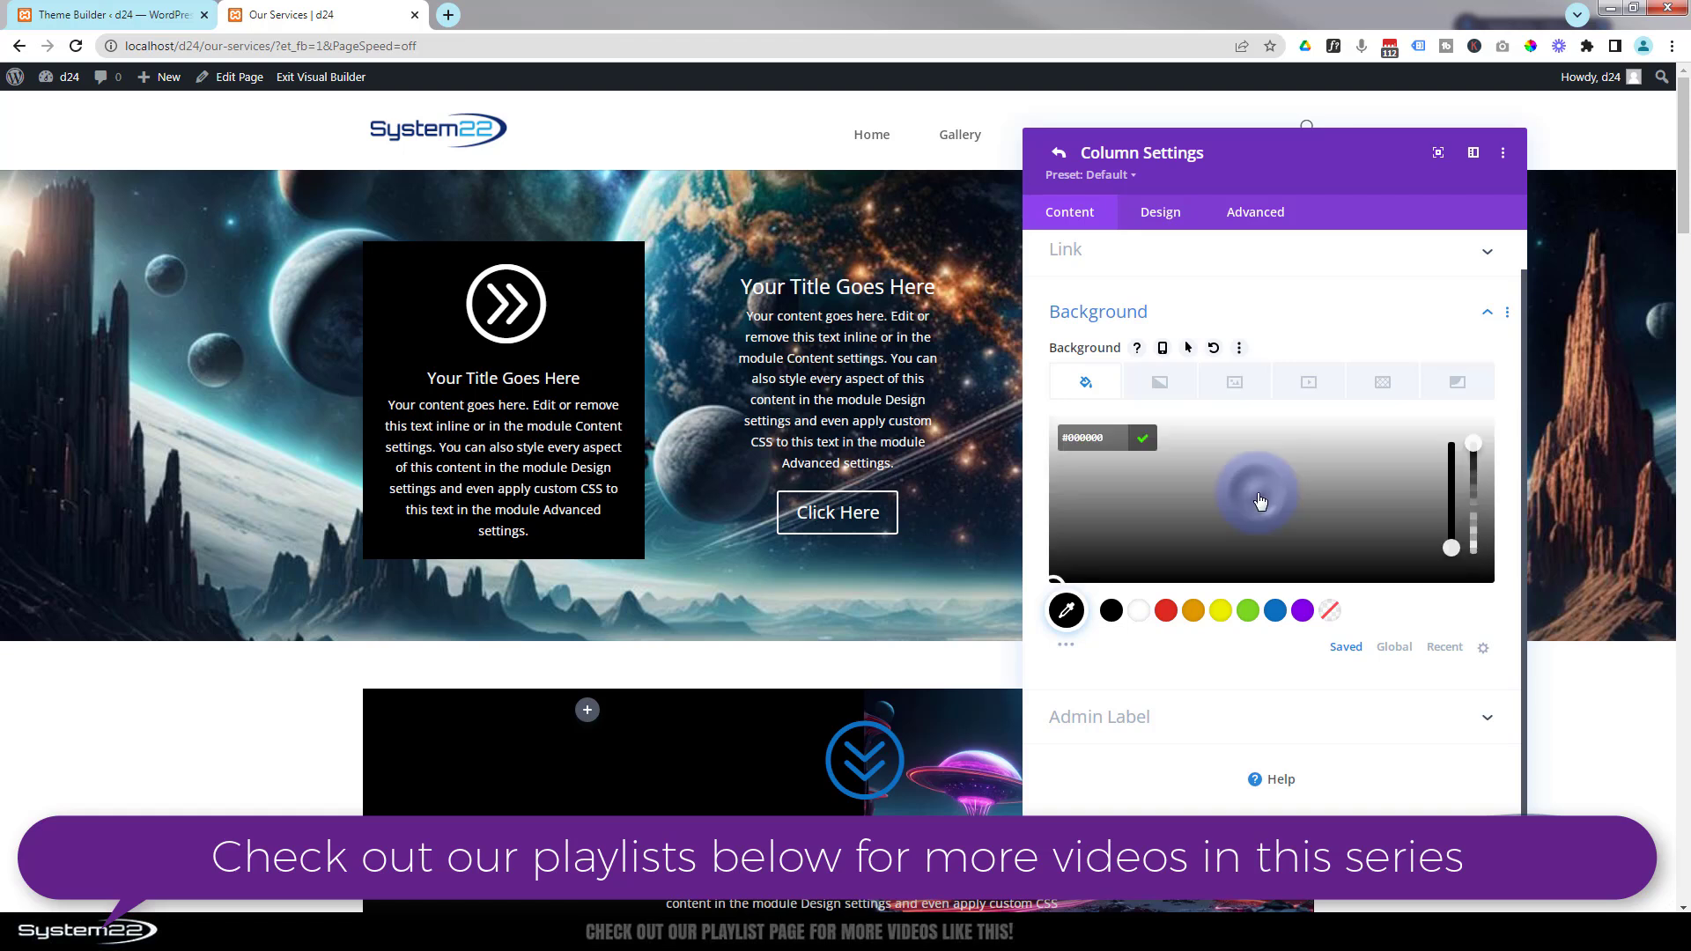
click(1483, 451)
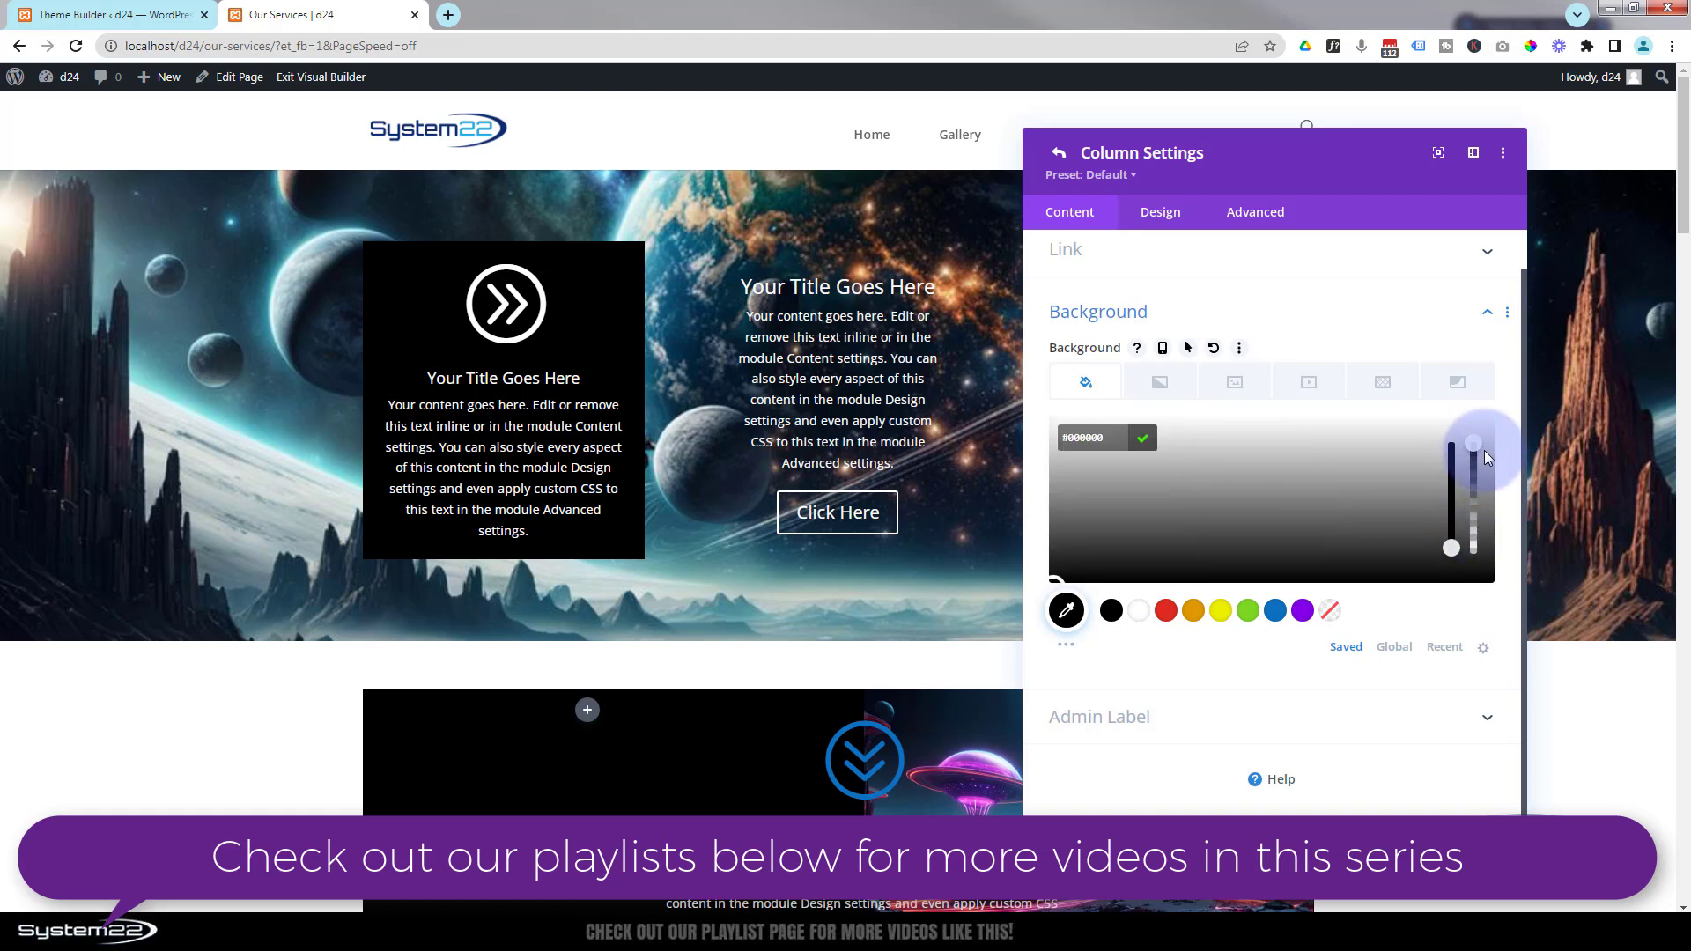
drag(1475, 450, 1480, 527)
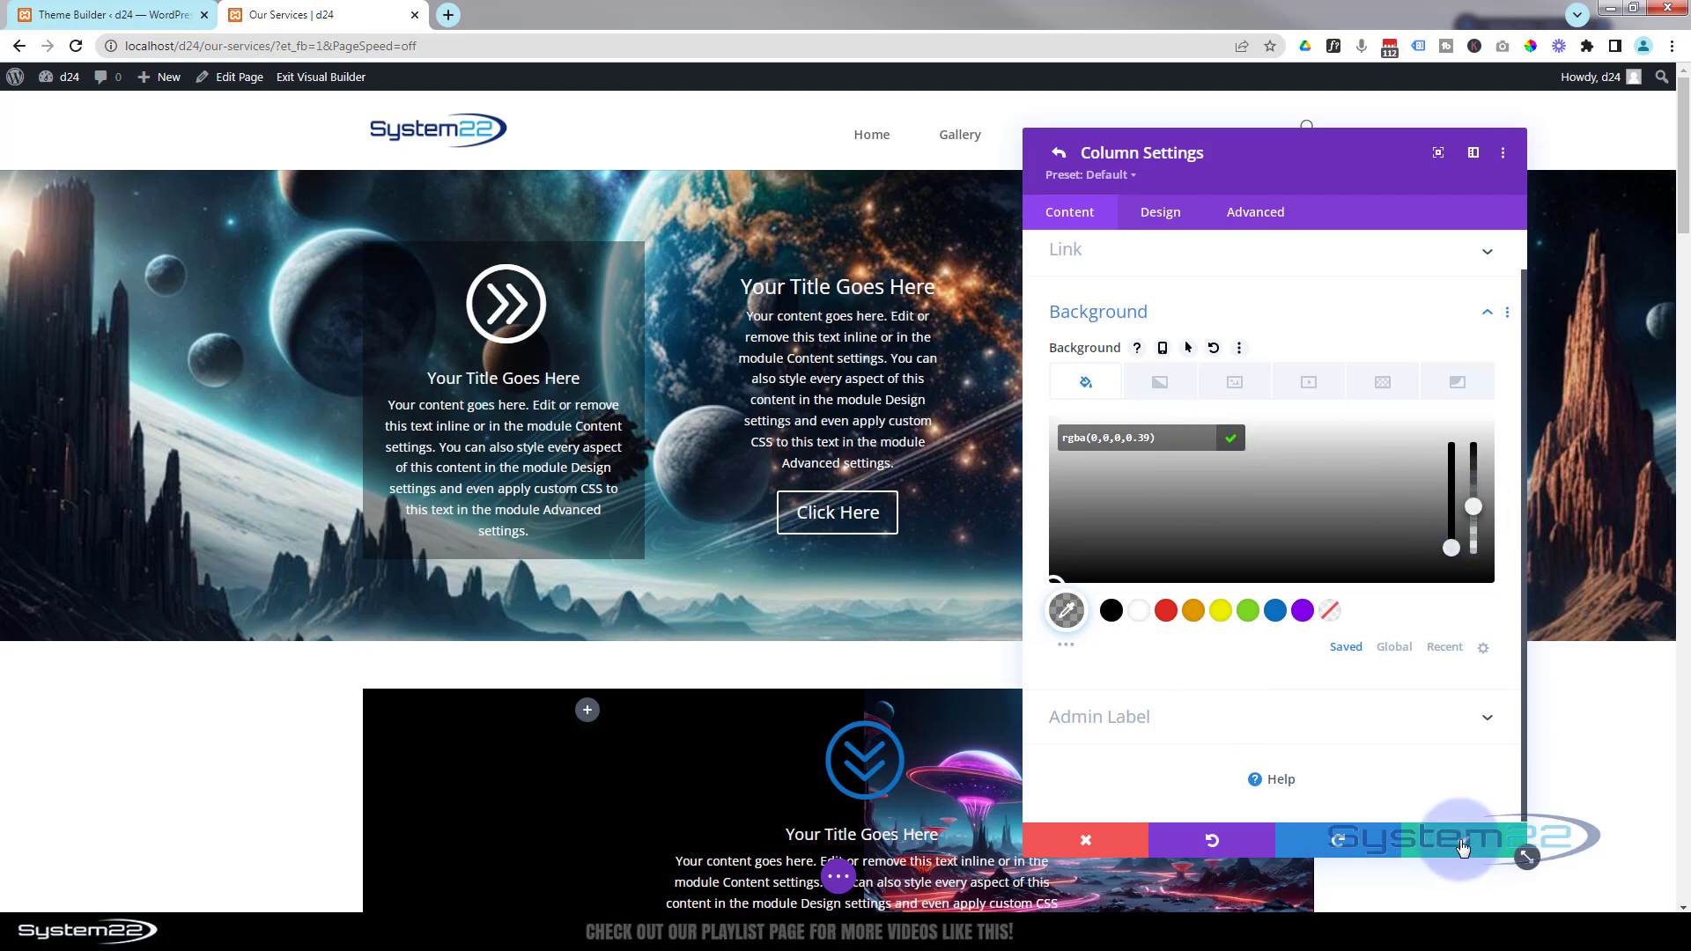
click(1462, 841)
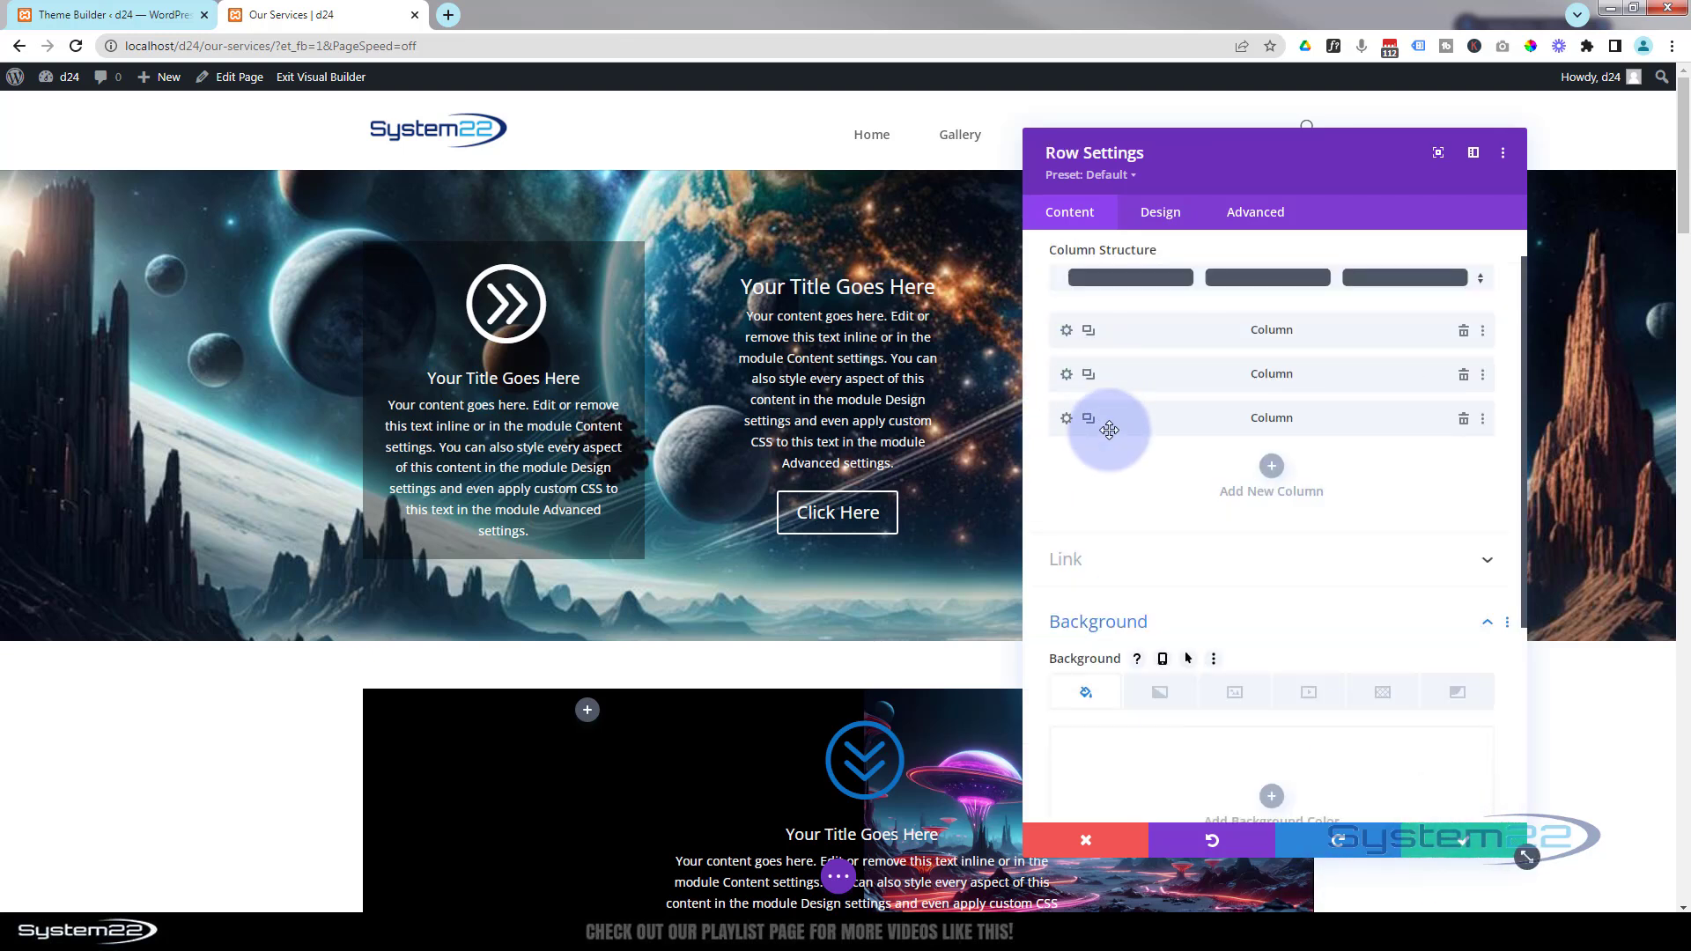
- Extend the first column's item styles to all columns throughout This Row
right_click(1177, 329)
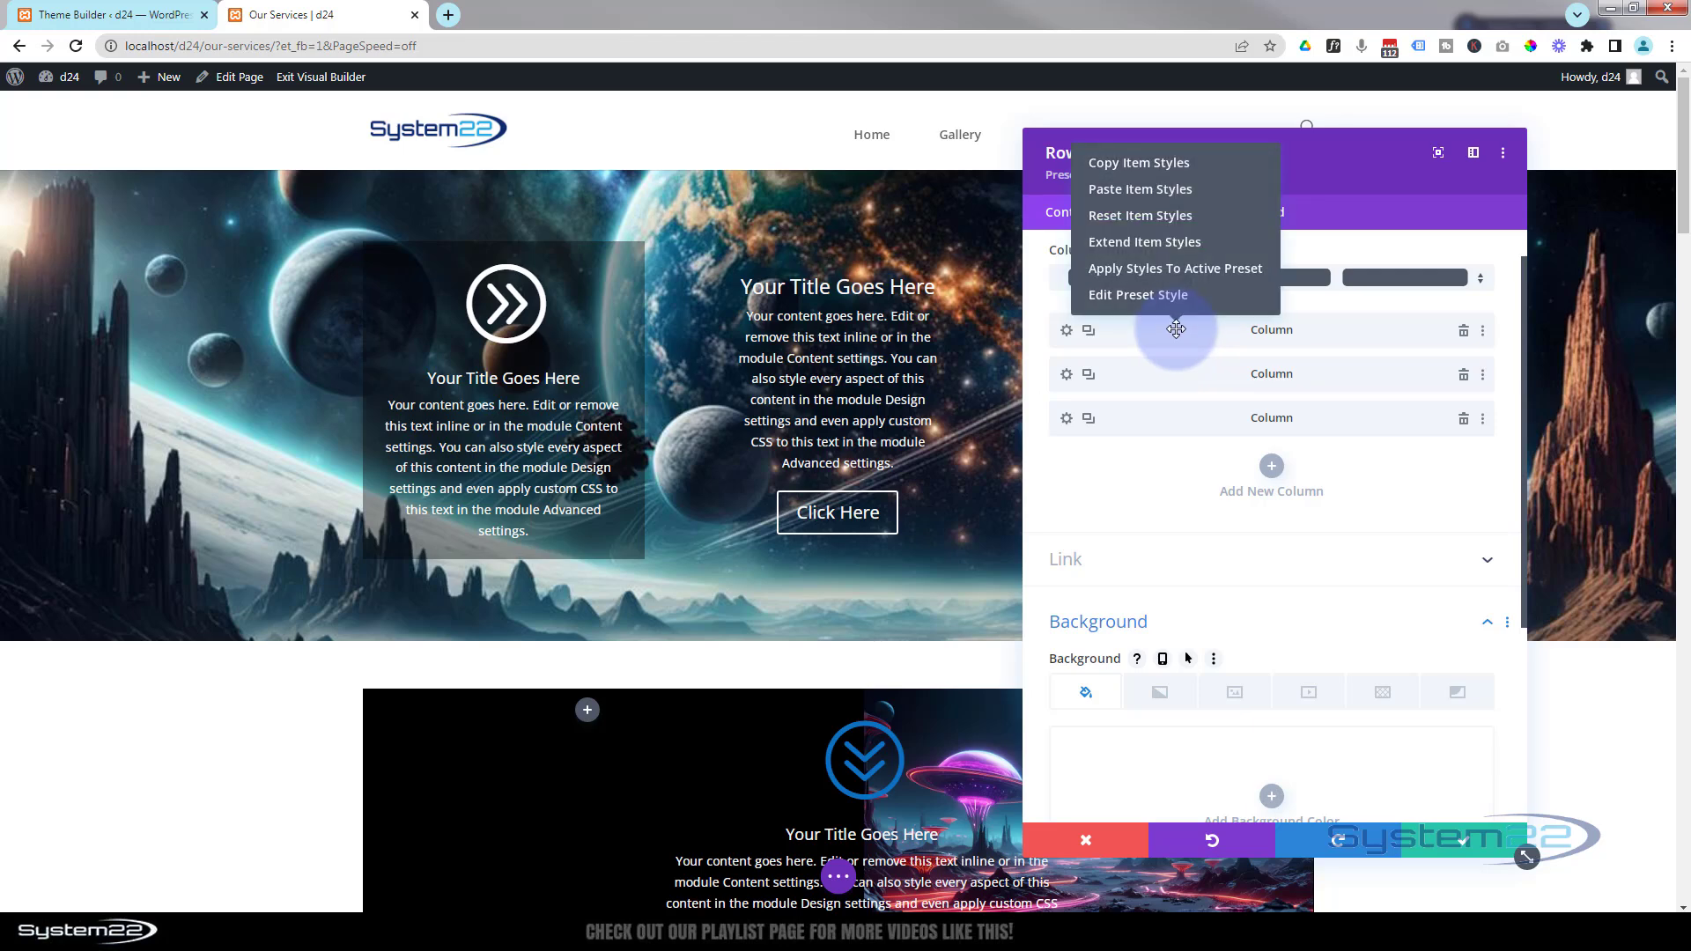
click(1148, 248)
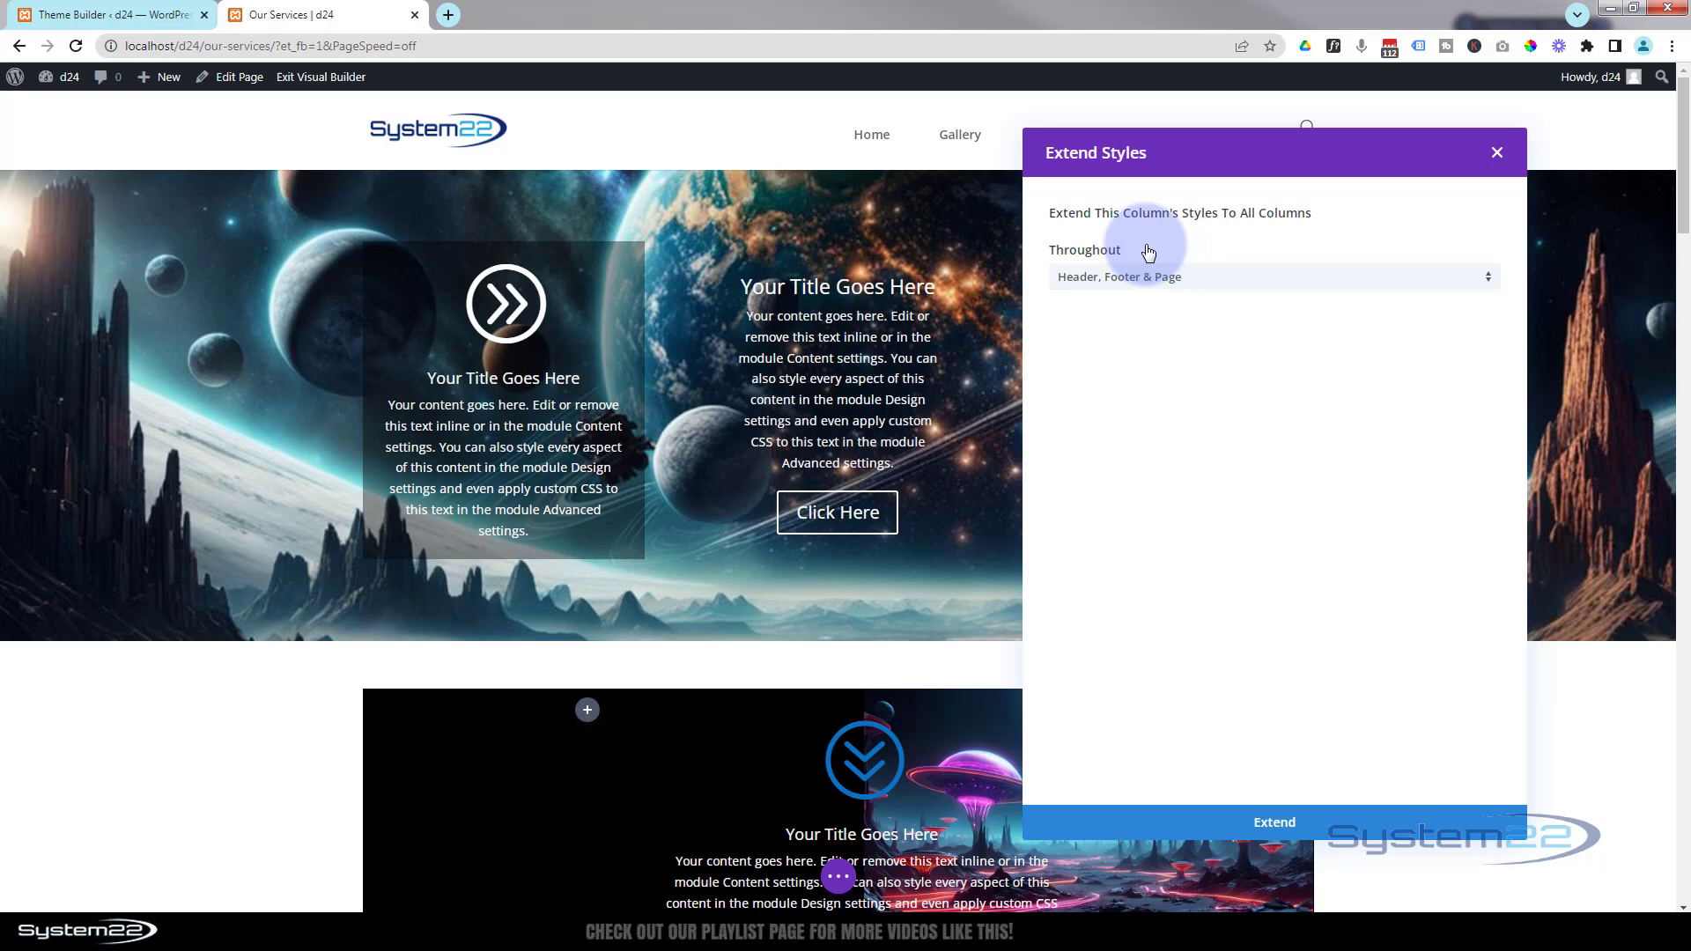
click(1202, 276)
click(1156, 385)
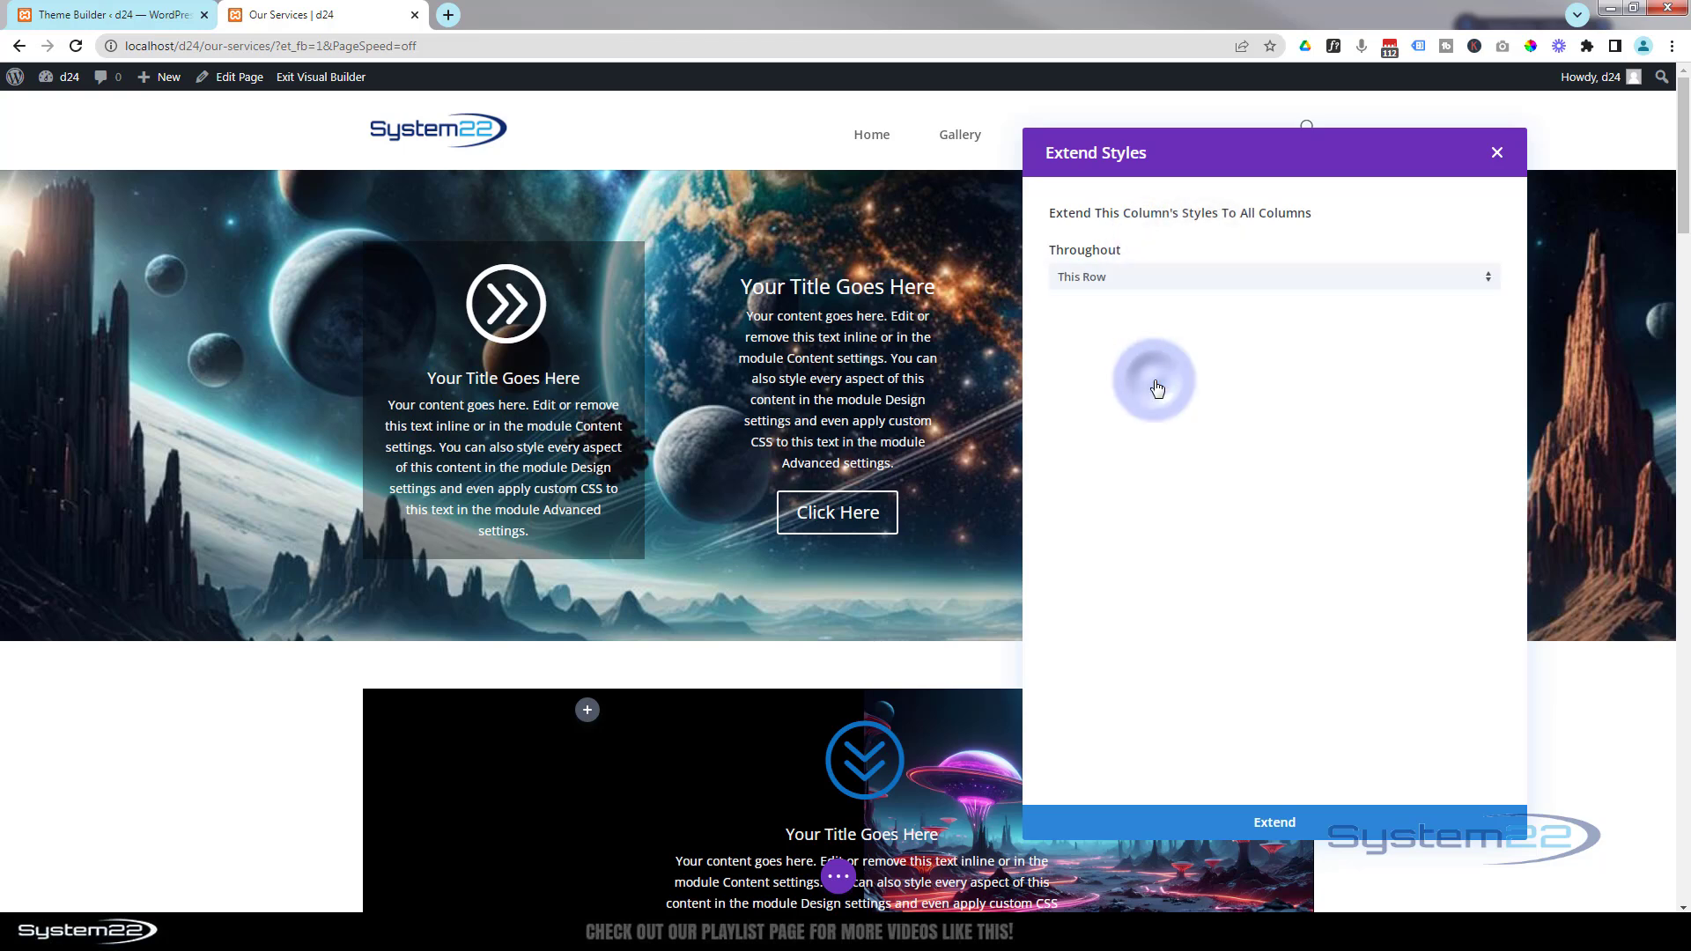
click(1282, 803)
click(1292, 825)
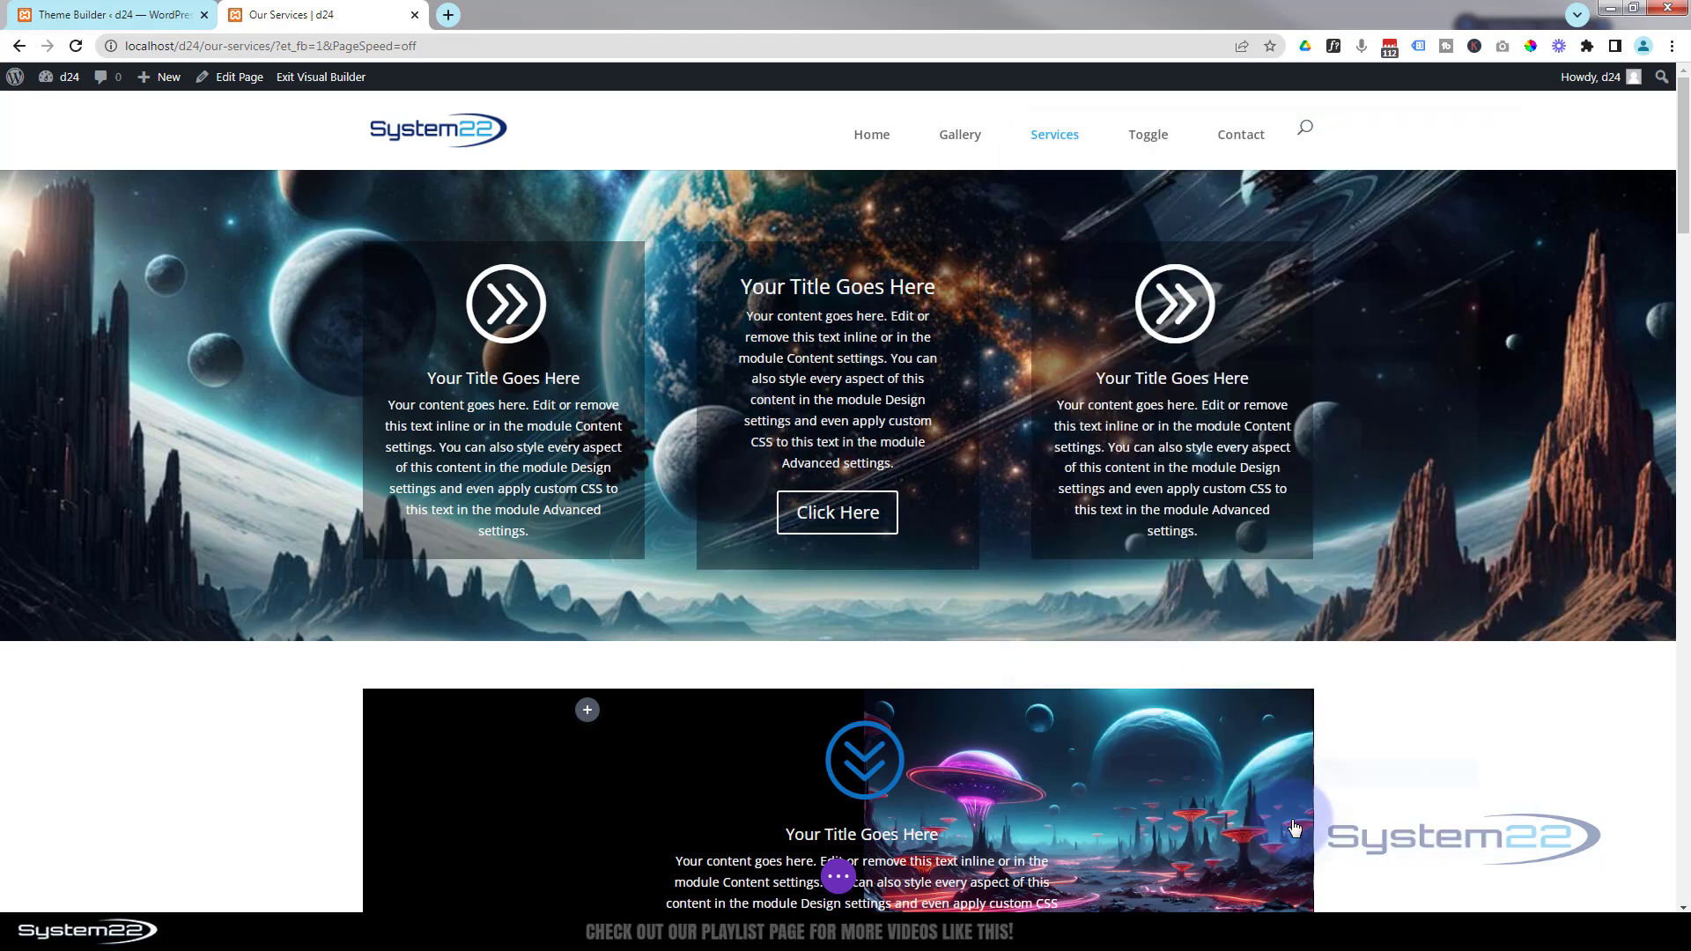
- Turn on Equalize Column Heights in the sizing options of the hero section's three-column row
click(1294, 290)
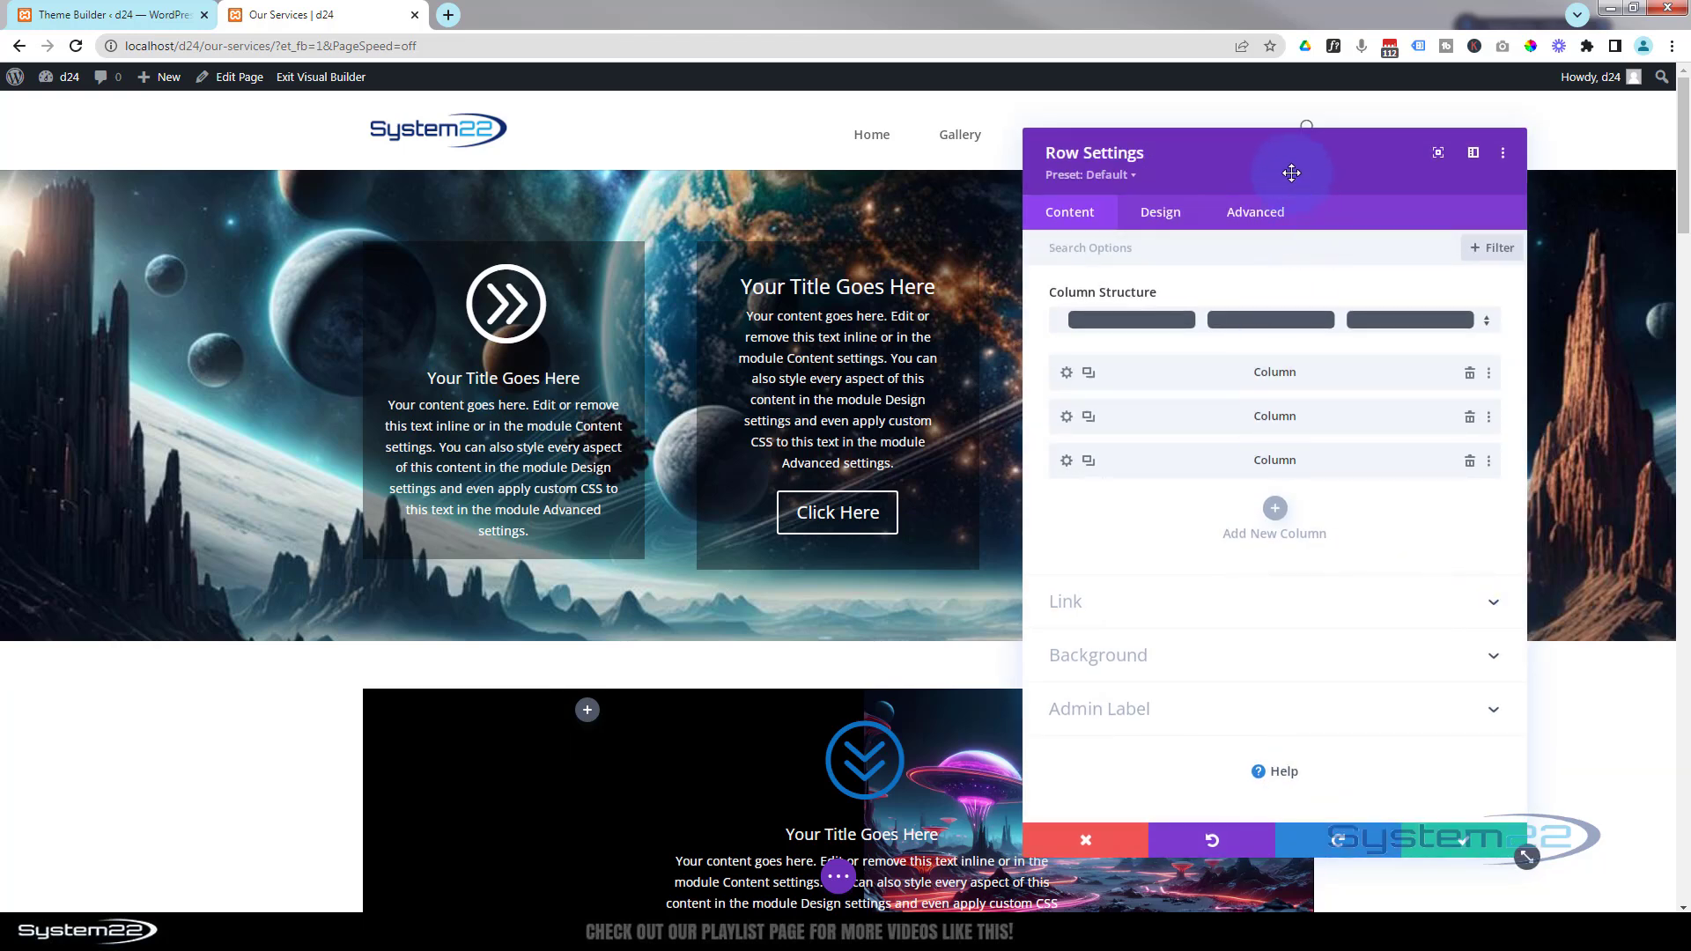
mouse_move(1291, 173)
mouse_down()
mouse_move(1673, 176)
mouse_move(1291, 176)
mouse_up()
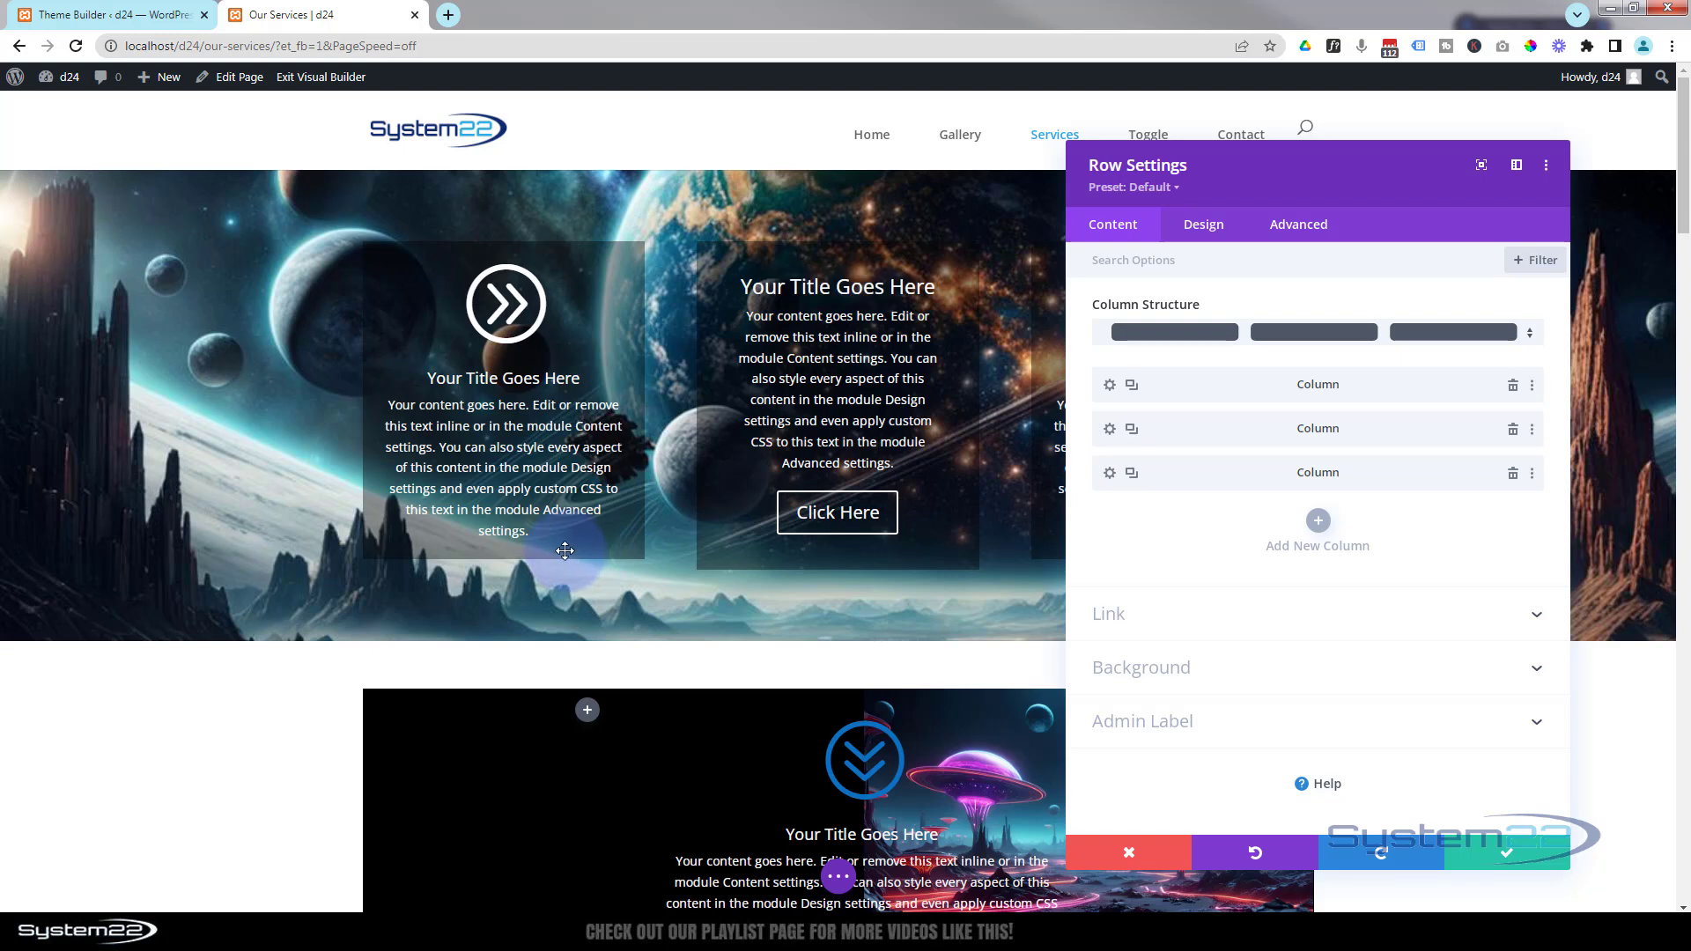
click(1208, 228)
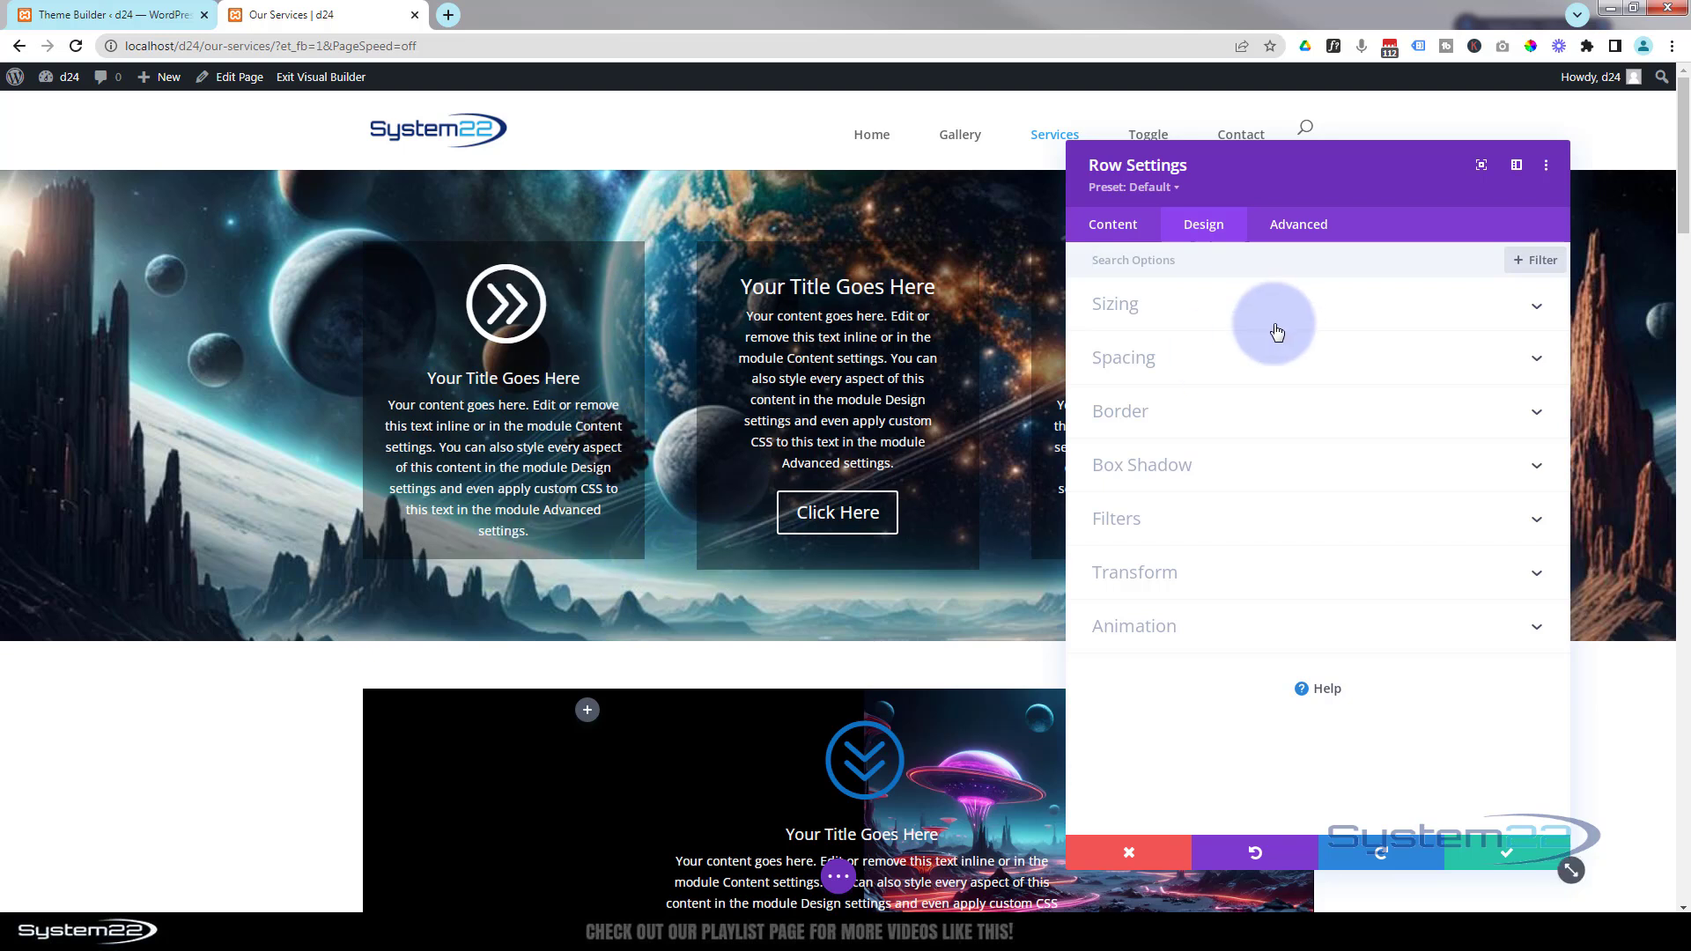
click(1245, 319)
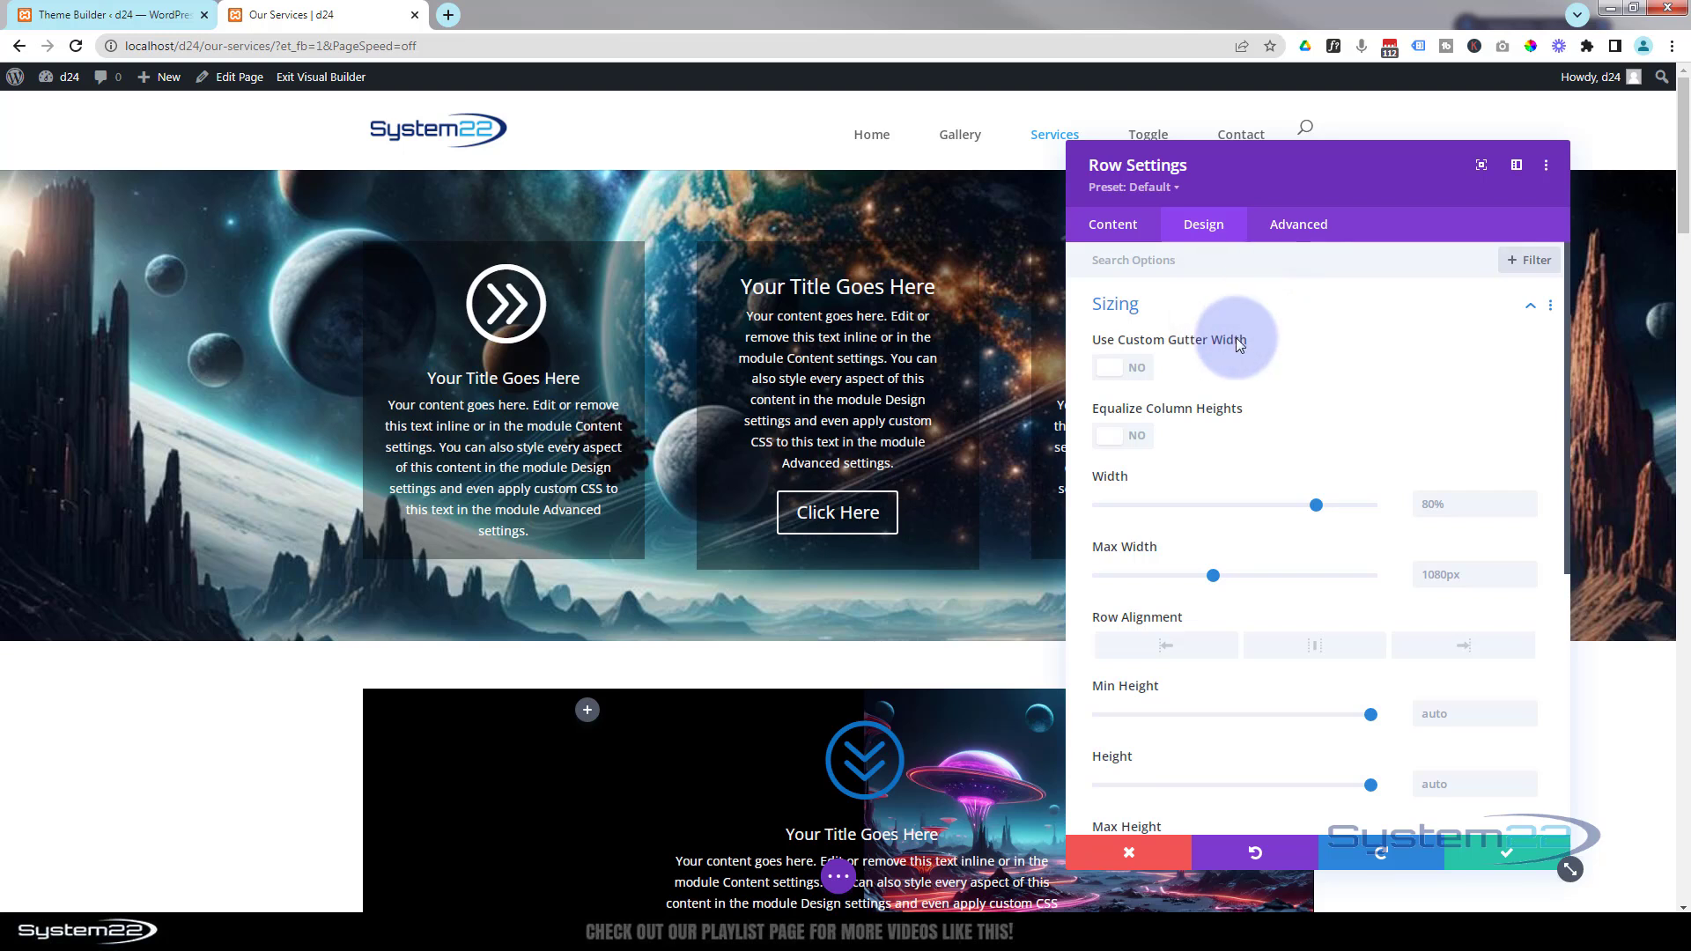
click(1137, 441)
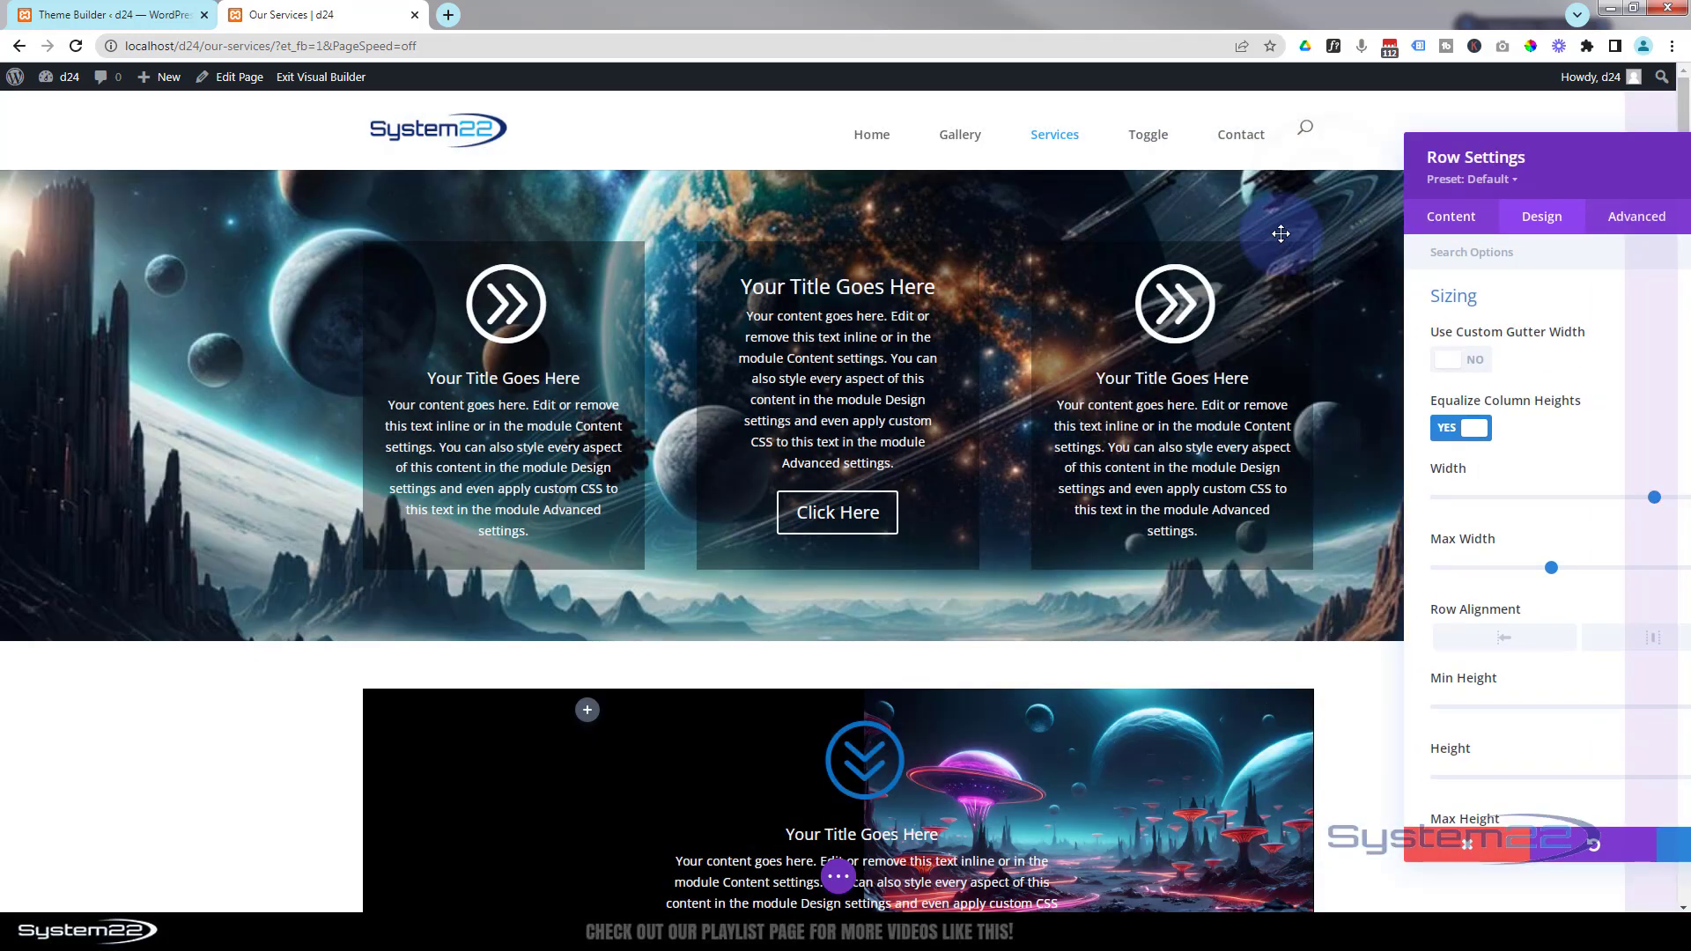
drag(1321, 163, 1067, 195)
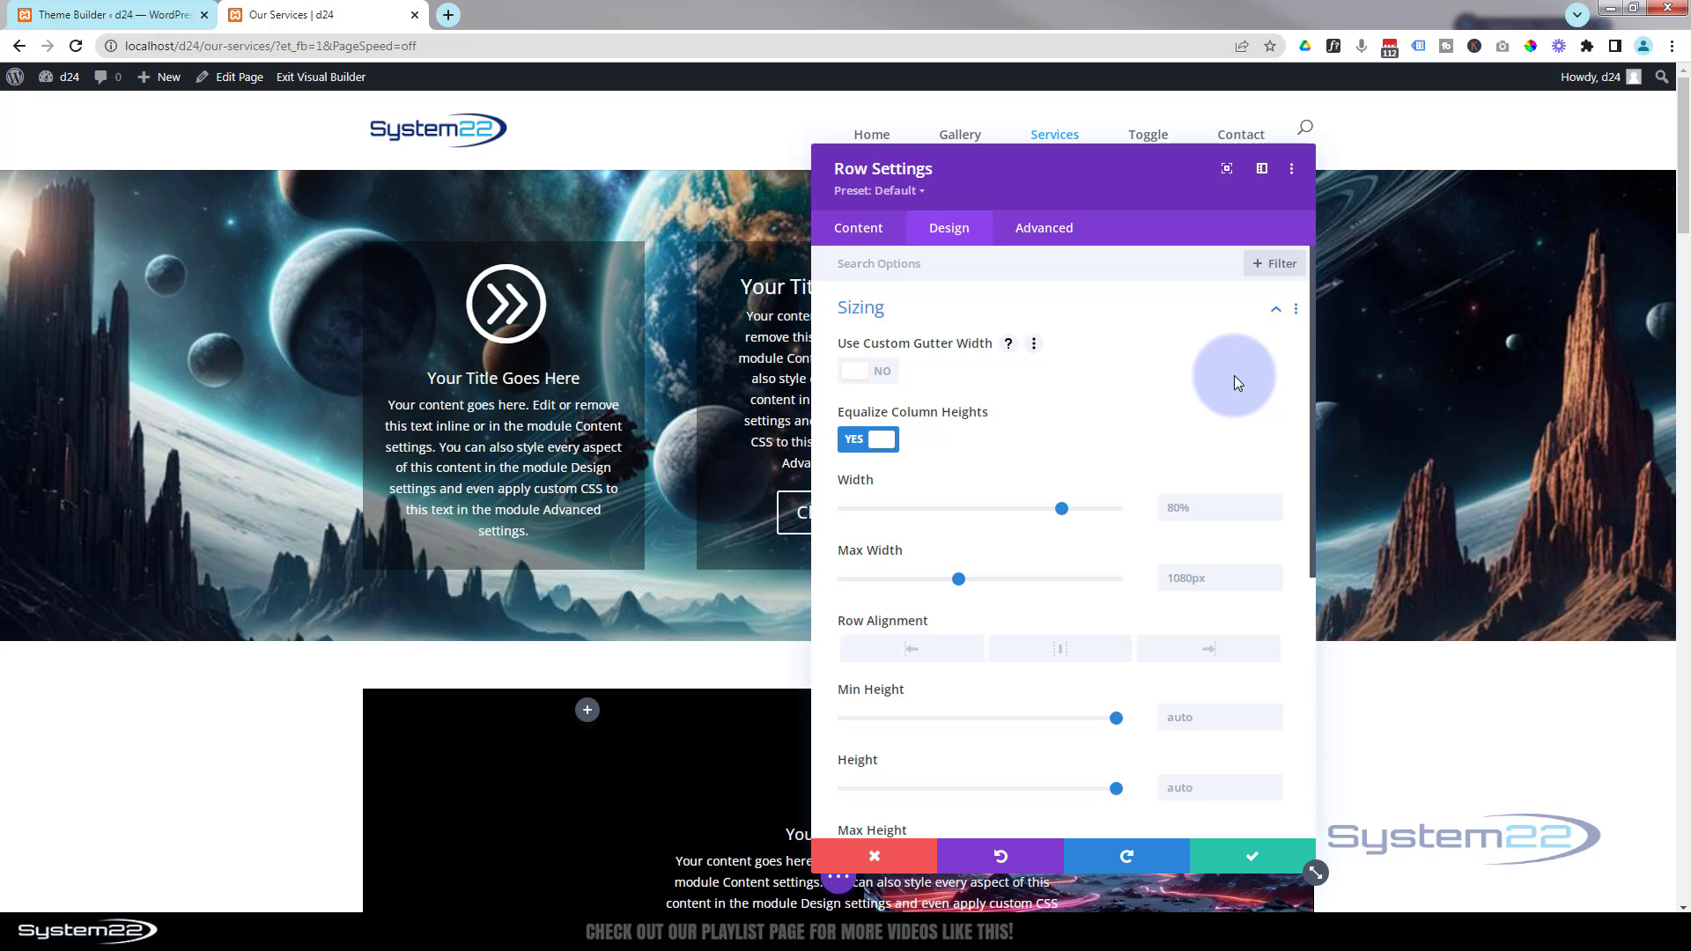
drag(1131, 187, 1388, 177)
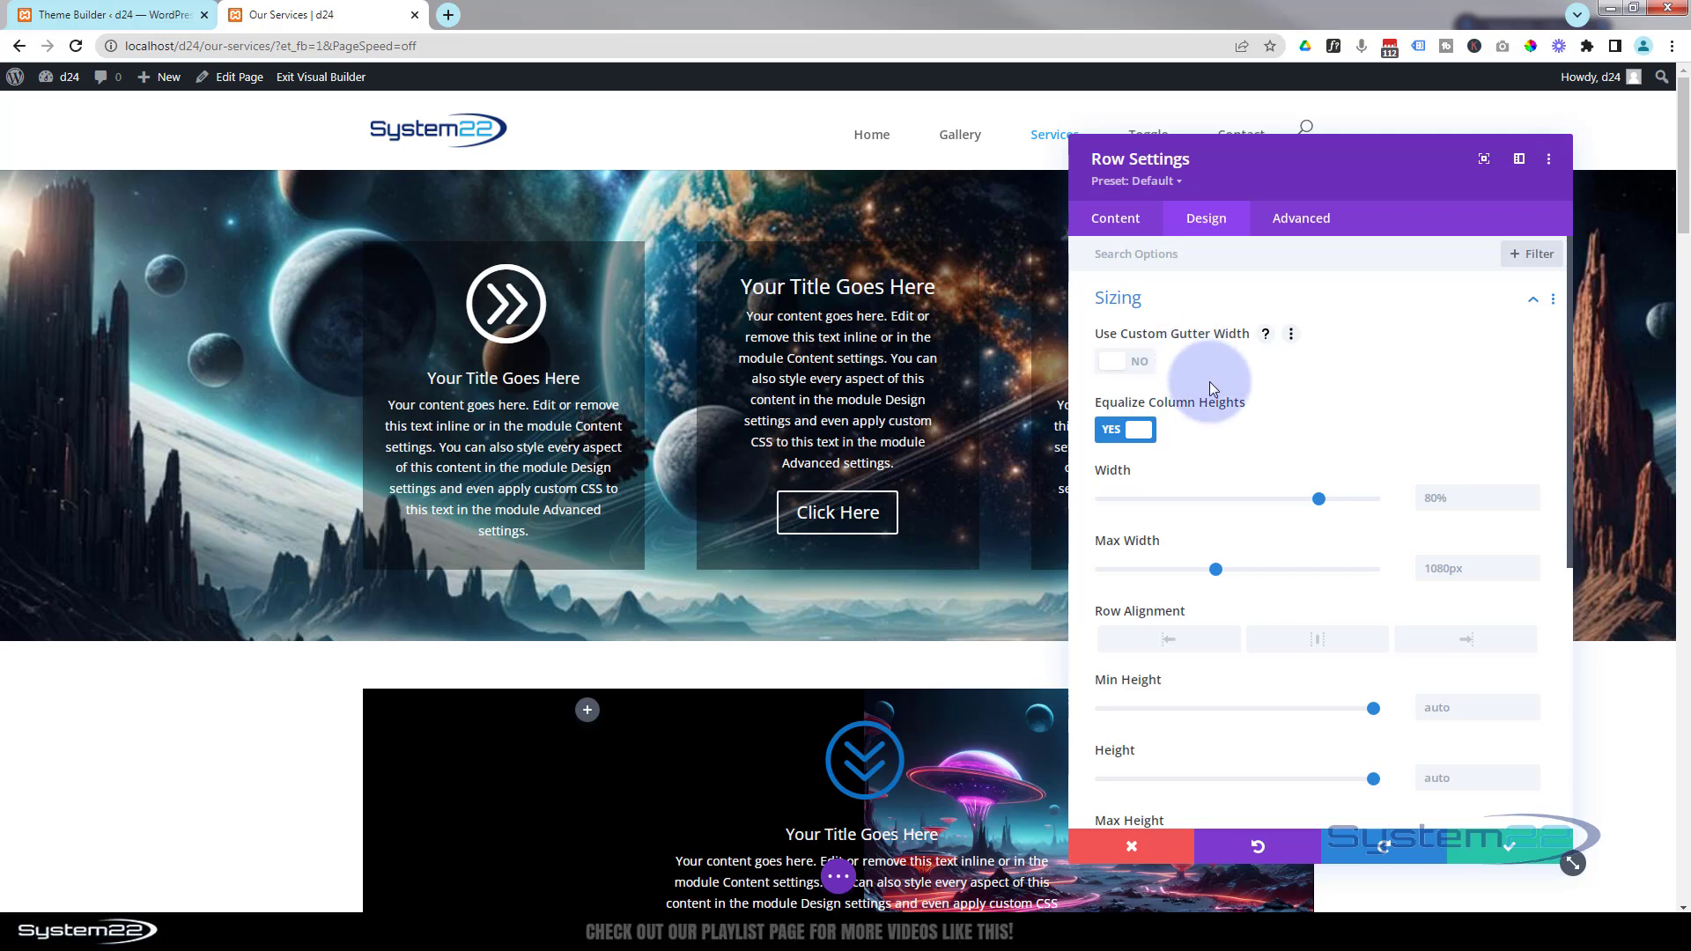
scroll(1244, 387, down, 1)
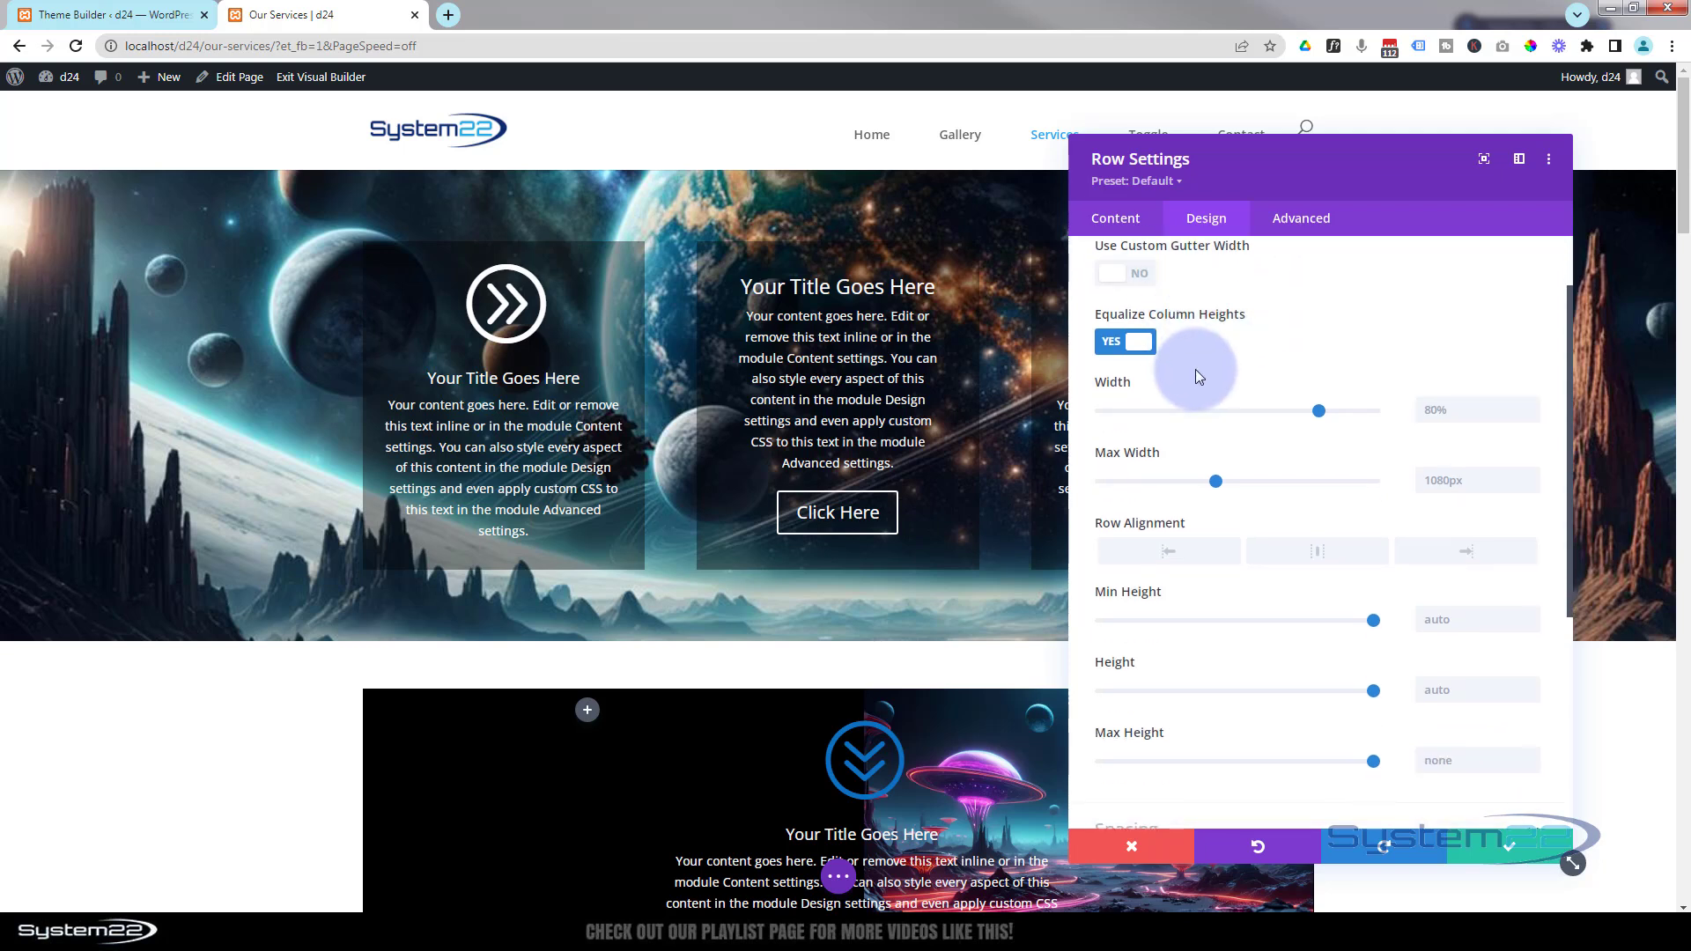
scroll(1196, 368, up, 1)
click(1185, 300)
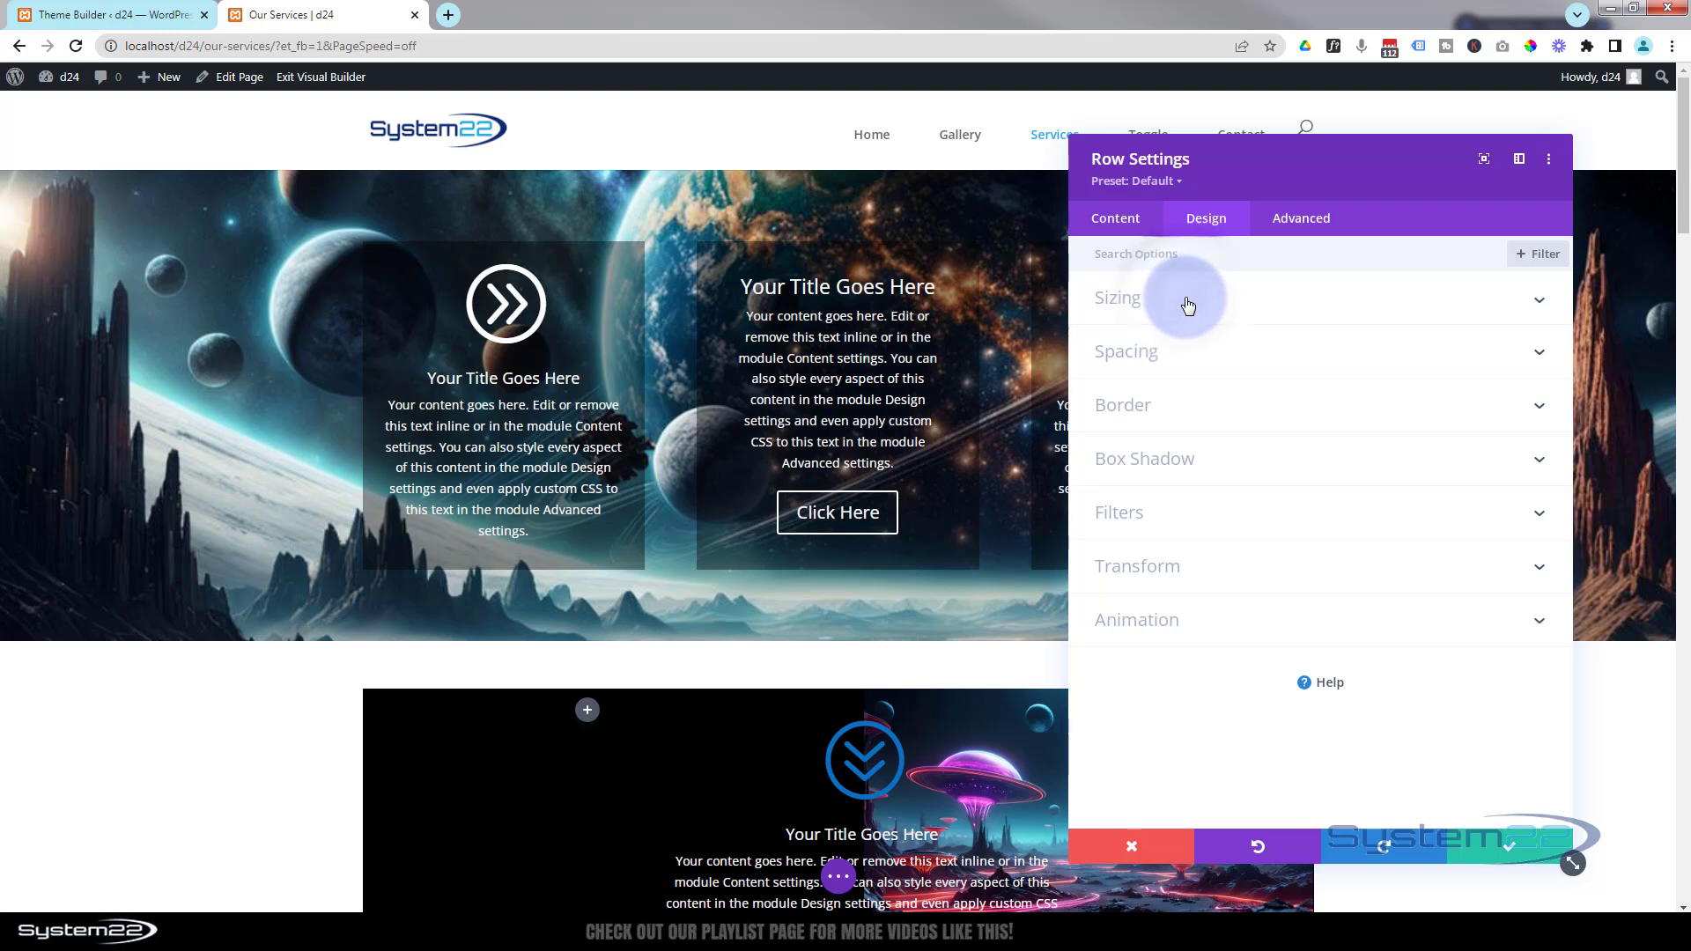
- Set the hero row's opacity filter to 0% for the desktop view
click(1197, 511)
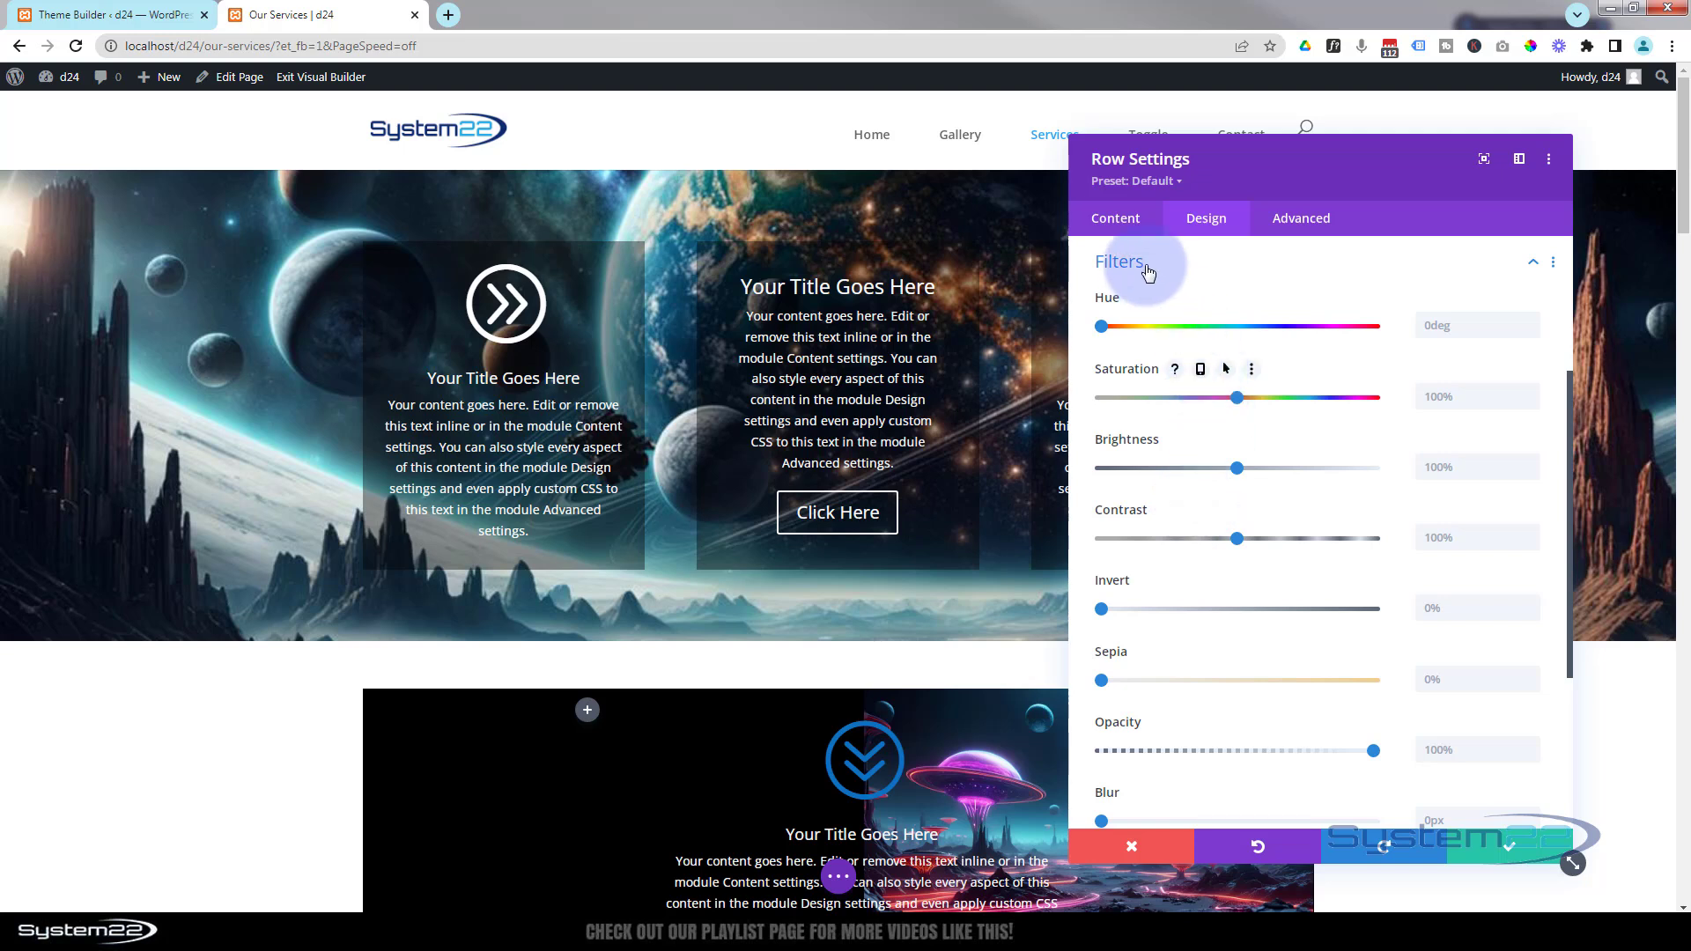
scroll(1187, 505, down, 2)
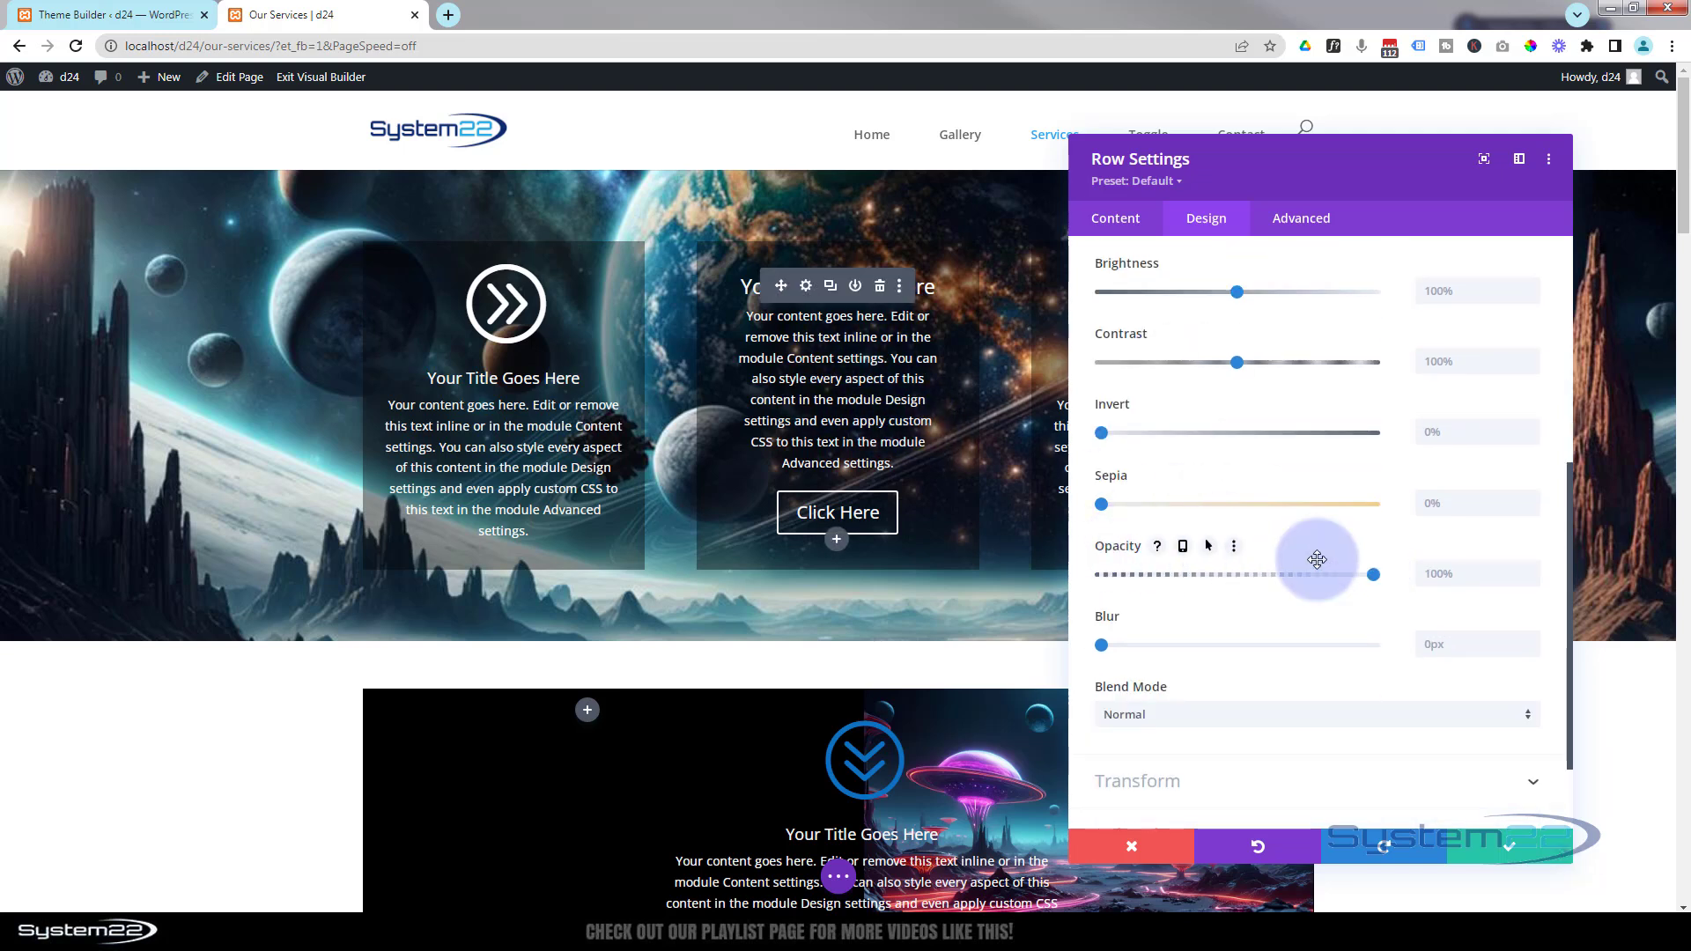
drag(1372, 570, 1081, 575)
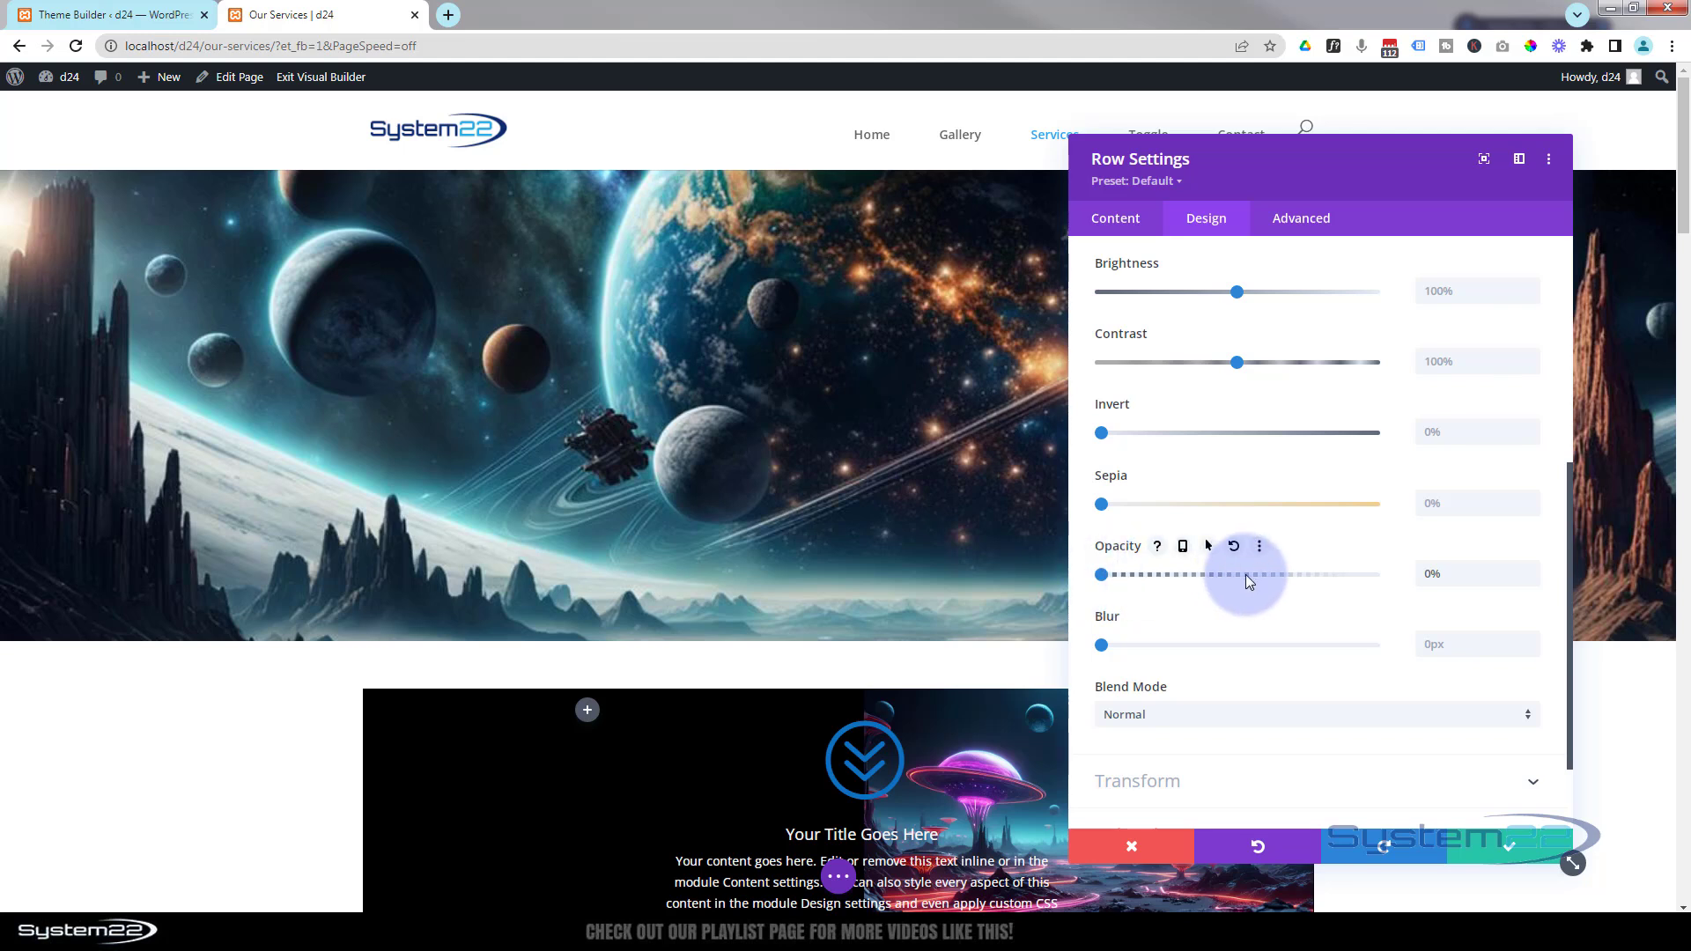
- Enable a hover state for the row's opacity filter and set its hover opacity to 100%
click(1209, 548)
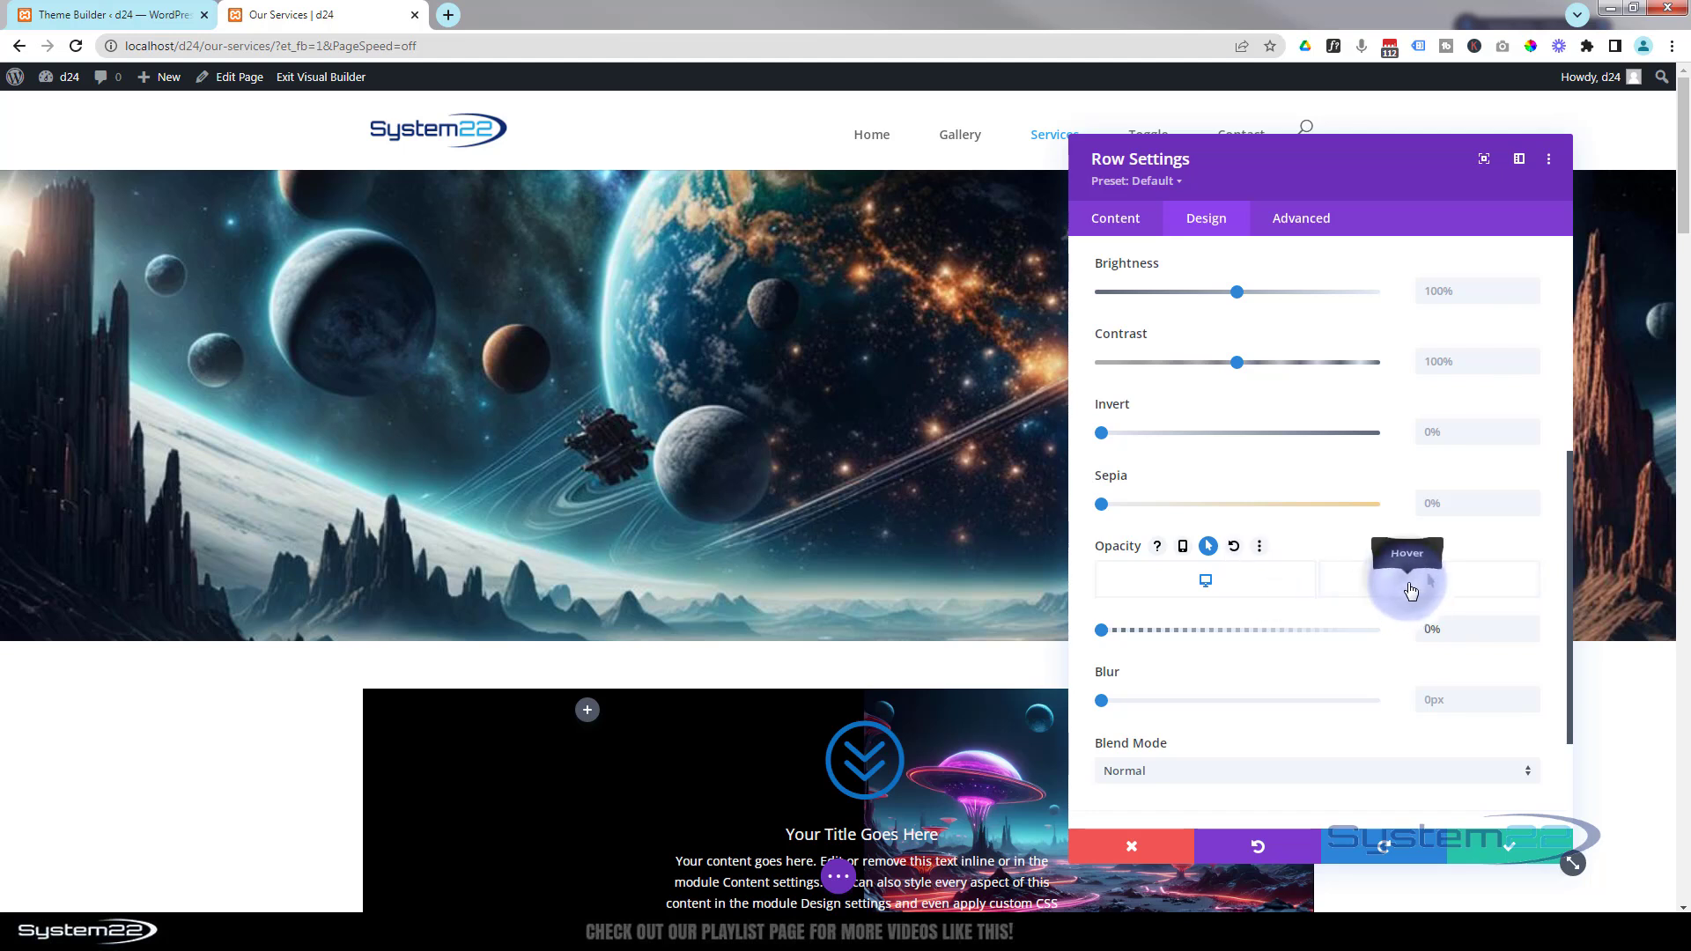
click(1410, 589)
drag(1102, 632, 1406, 650)
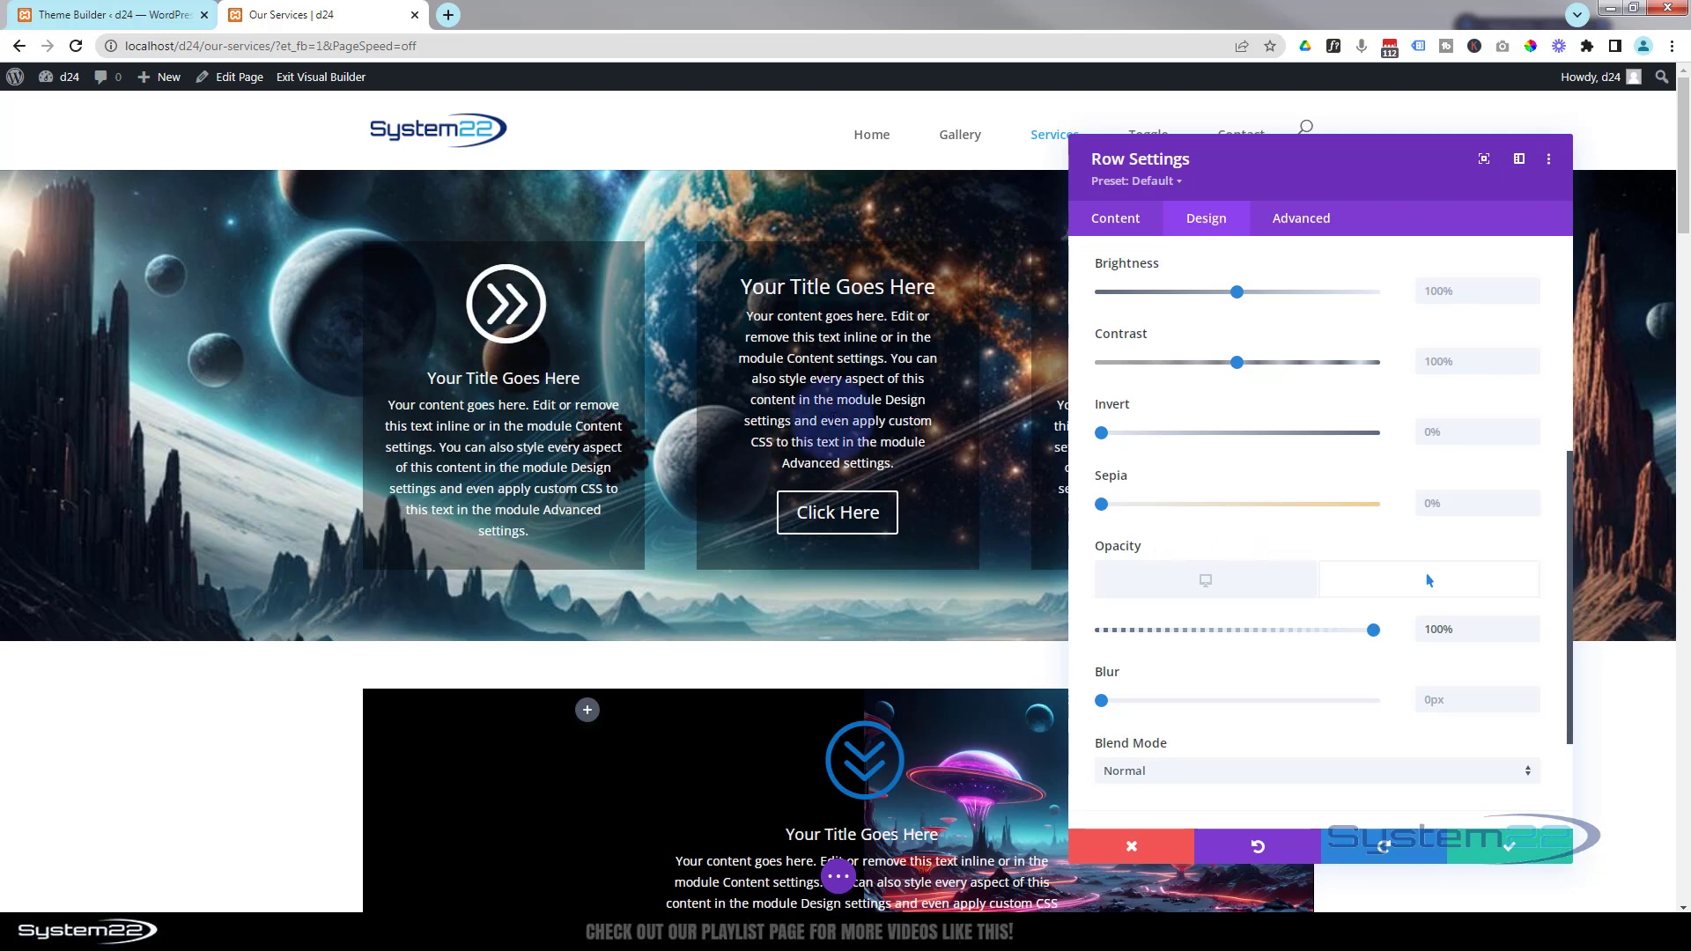
click(1184, 497)
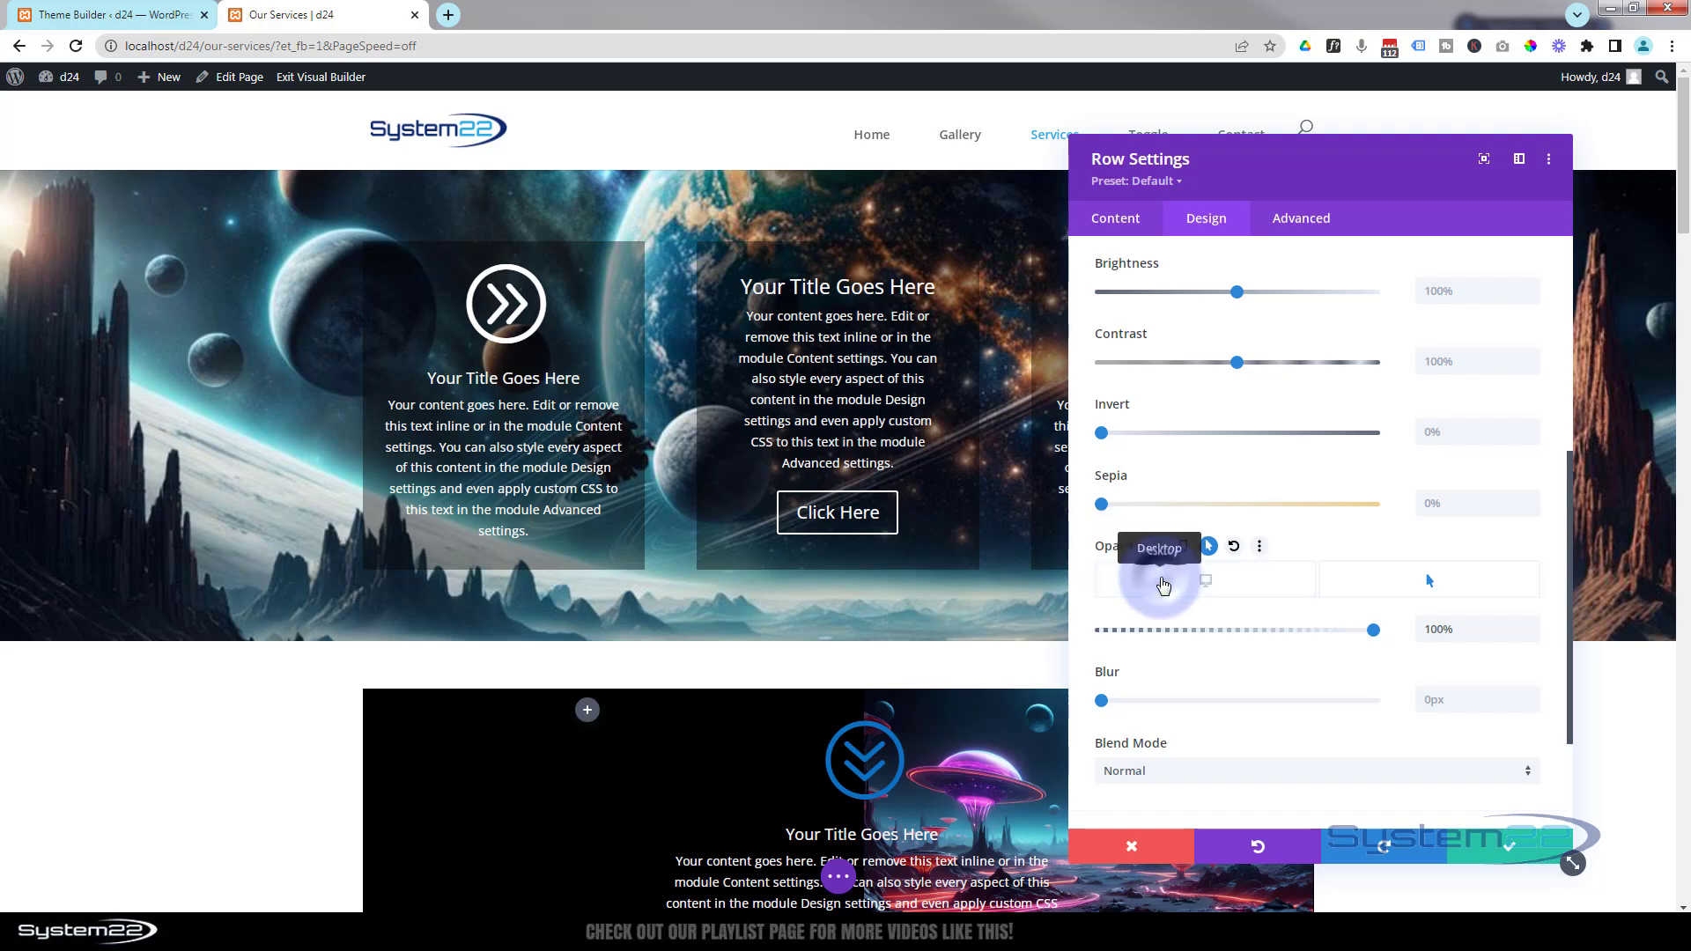
- Enable responsive values for the row's opacity filter and set the tablet opacity to 100%
click(1163, 585)
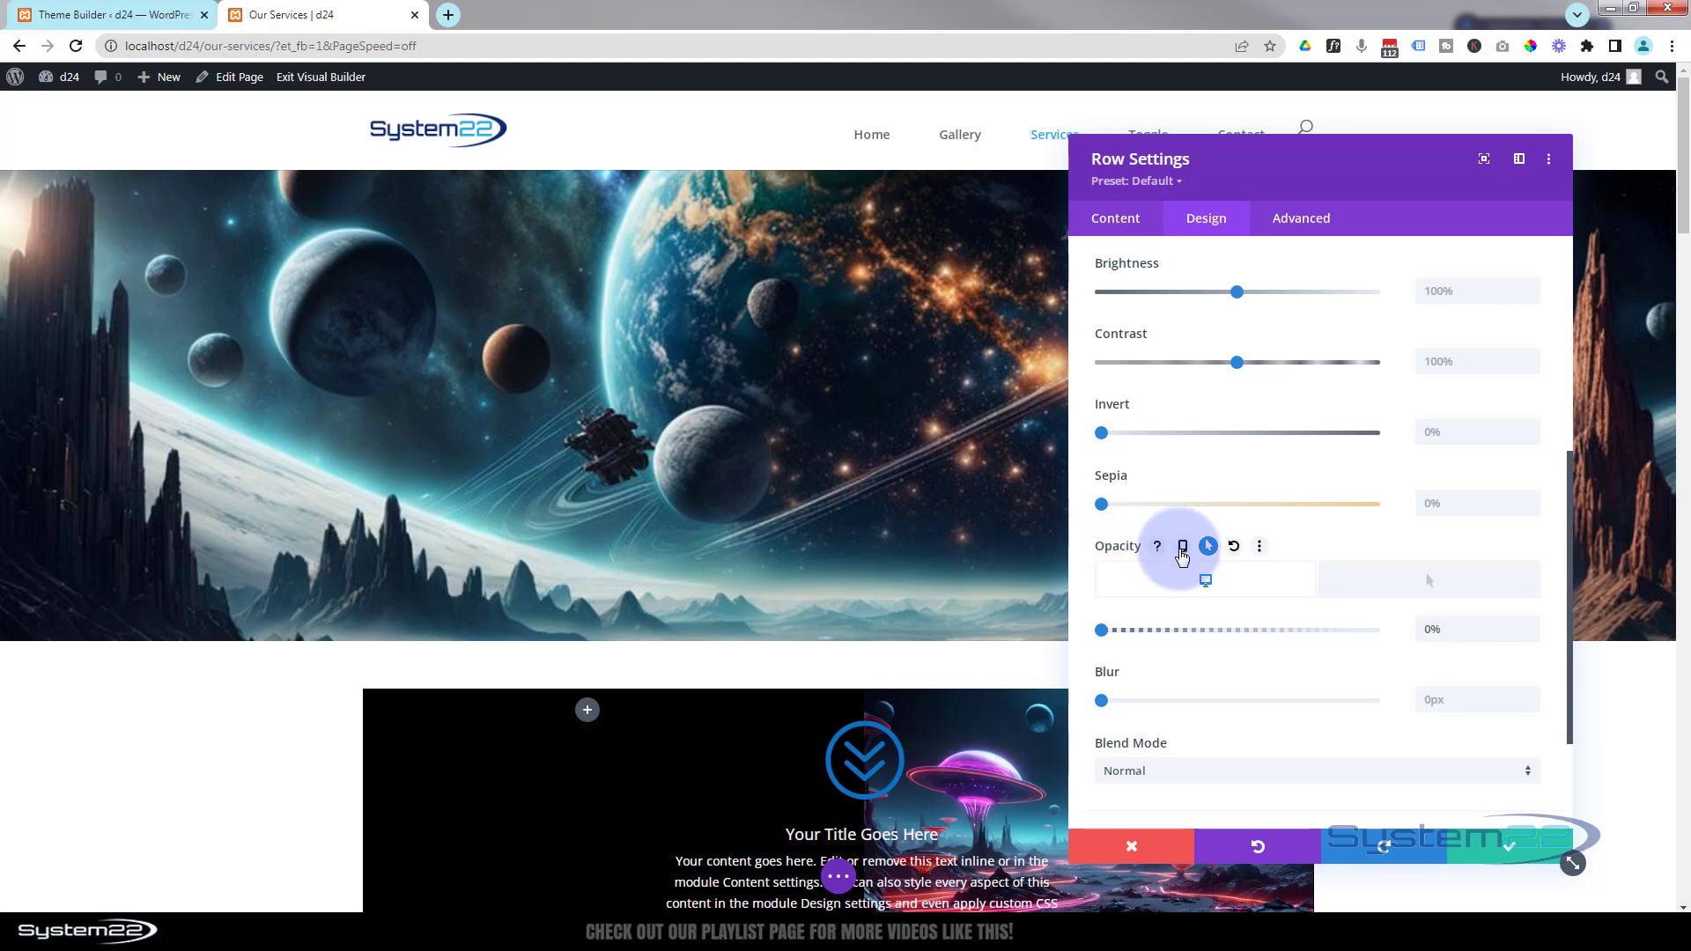
click(1183, 547)
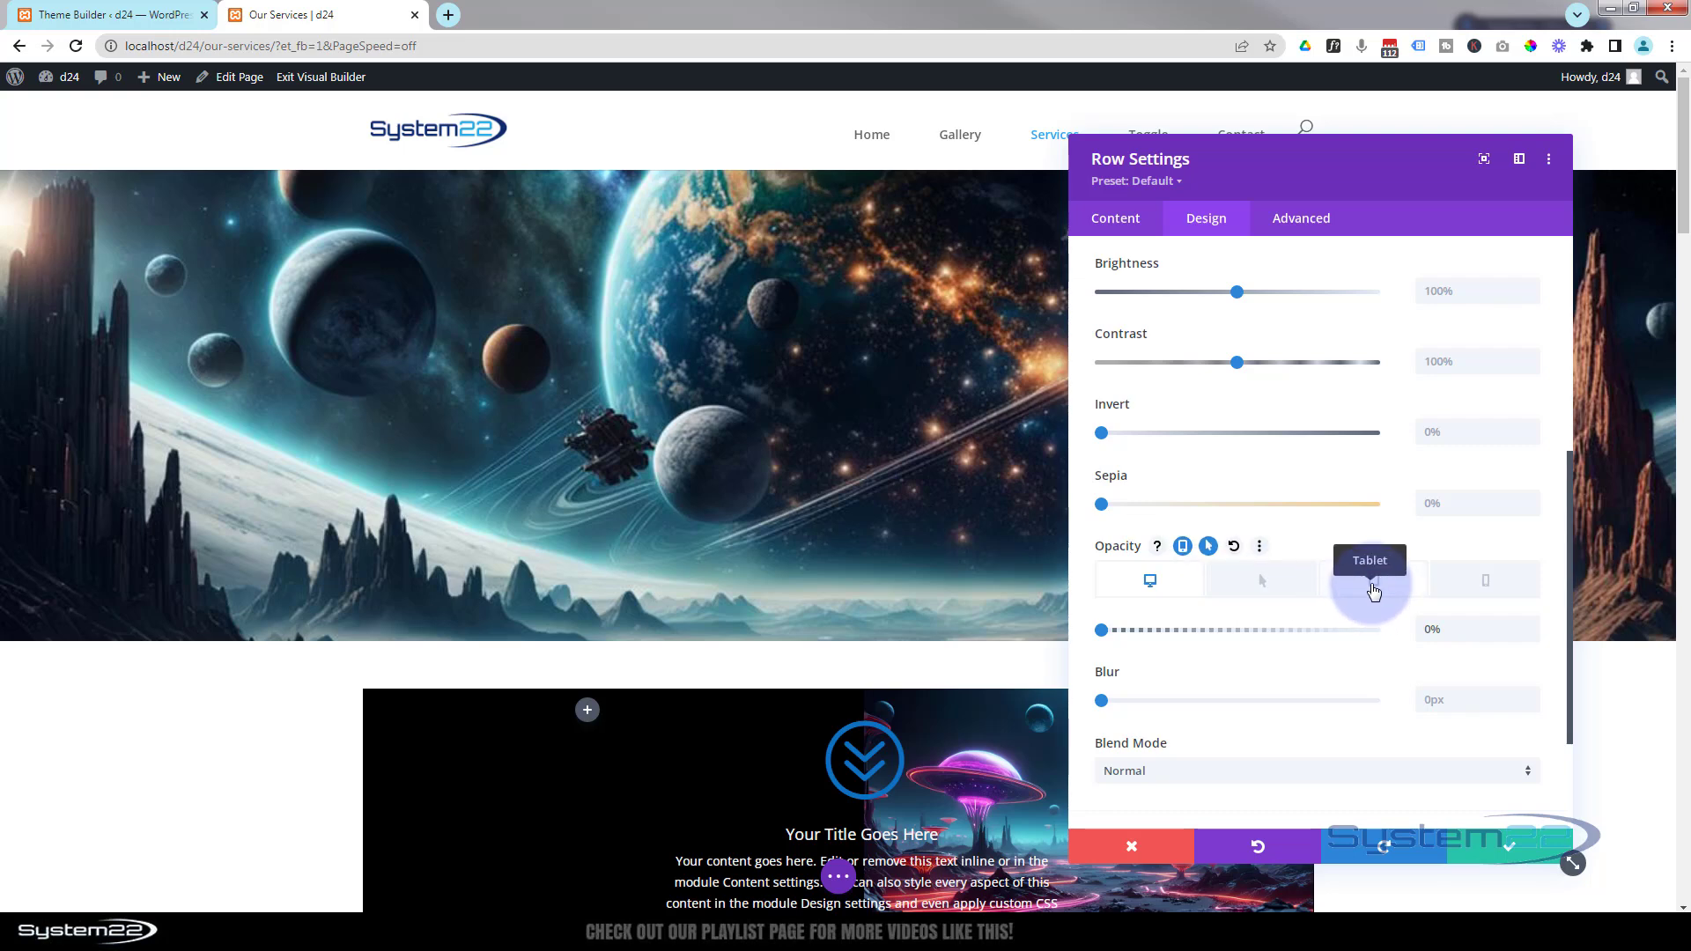
click(1371, 584)
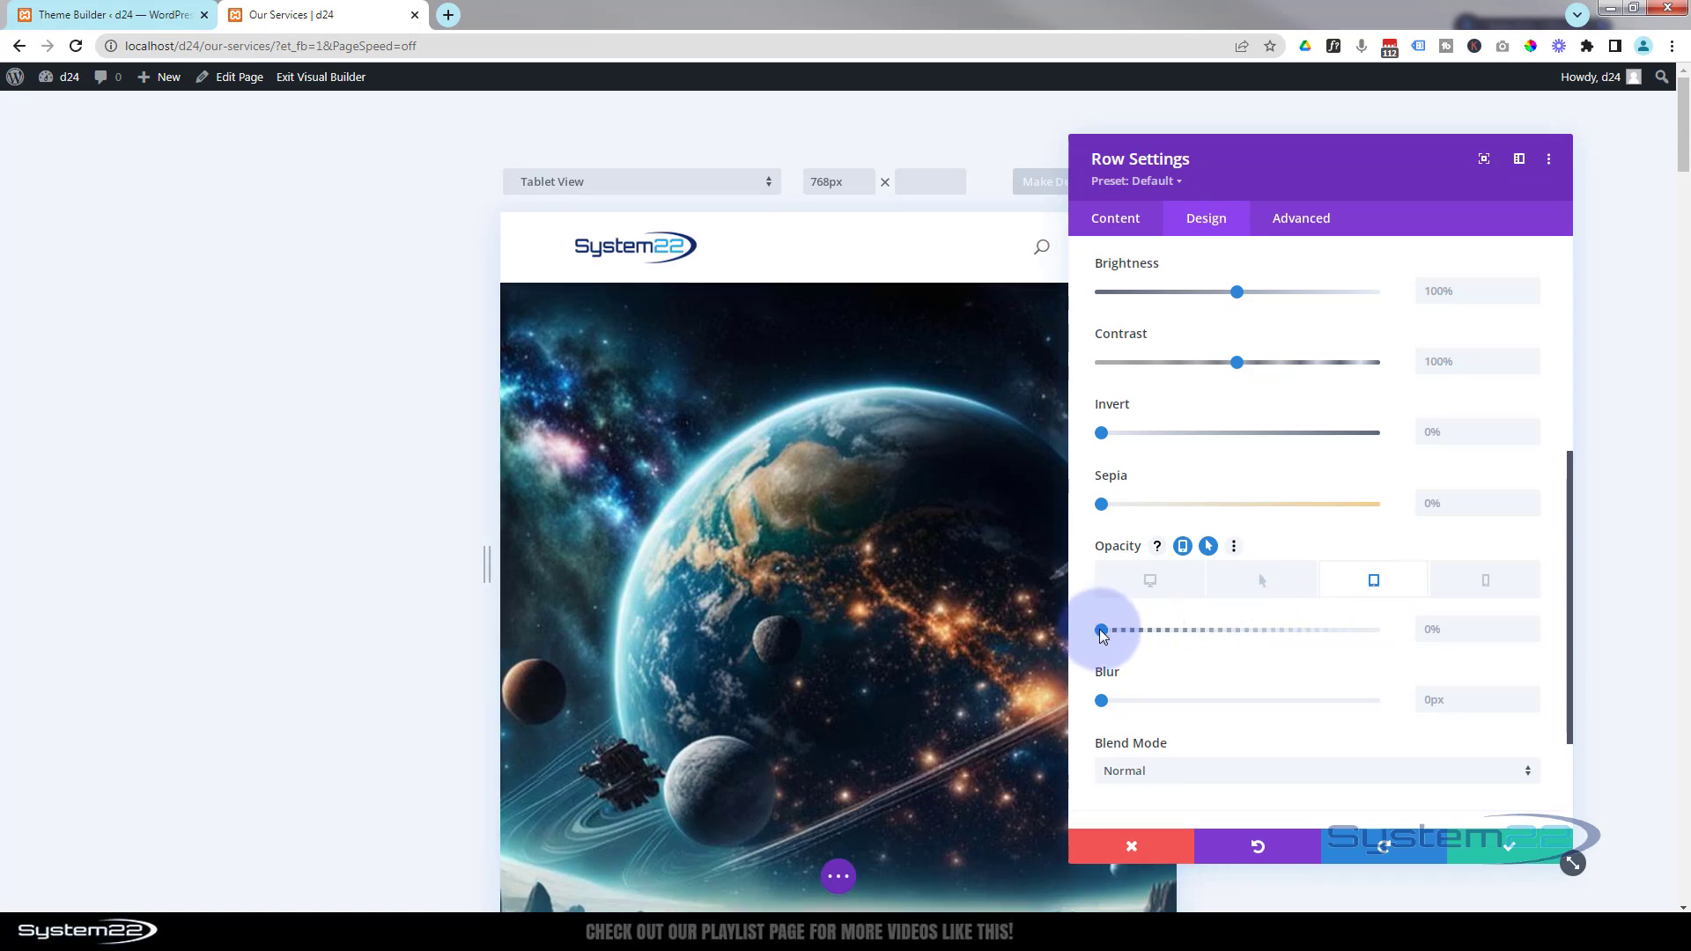
drag(1101, 630, 1413, 632)
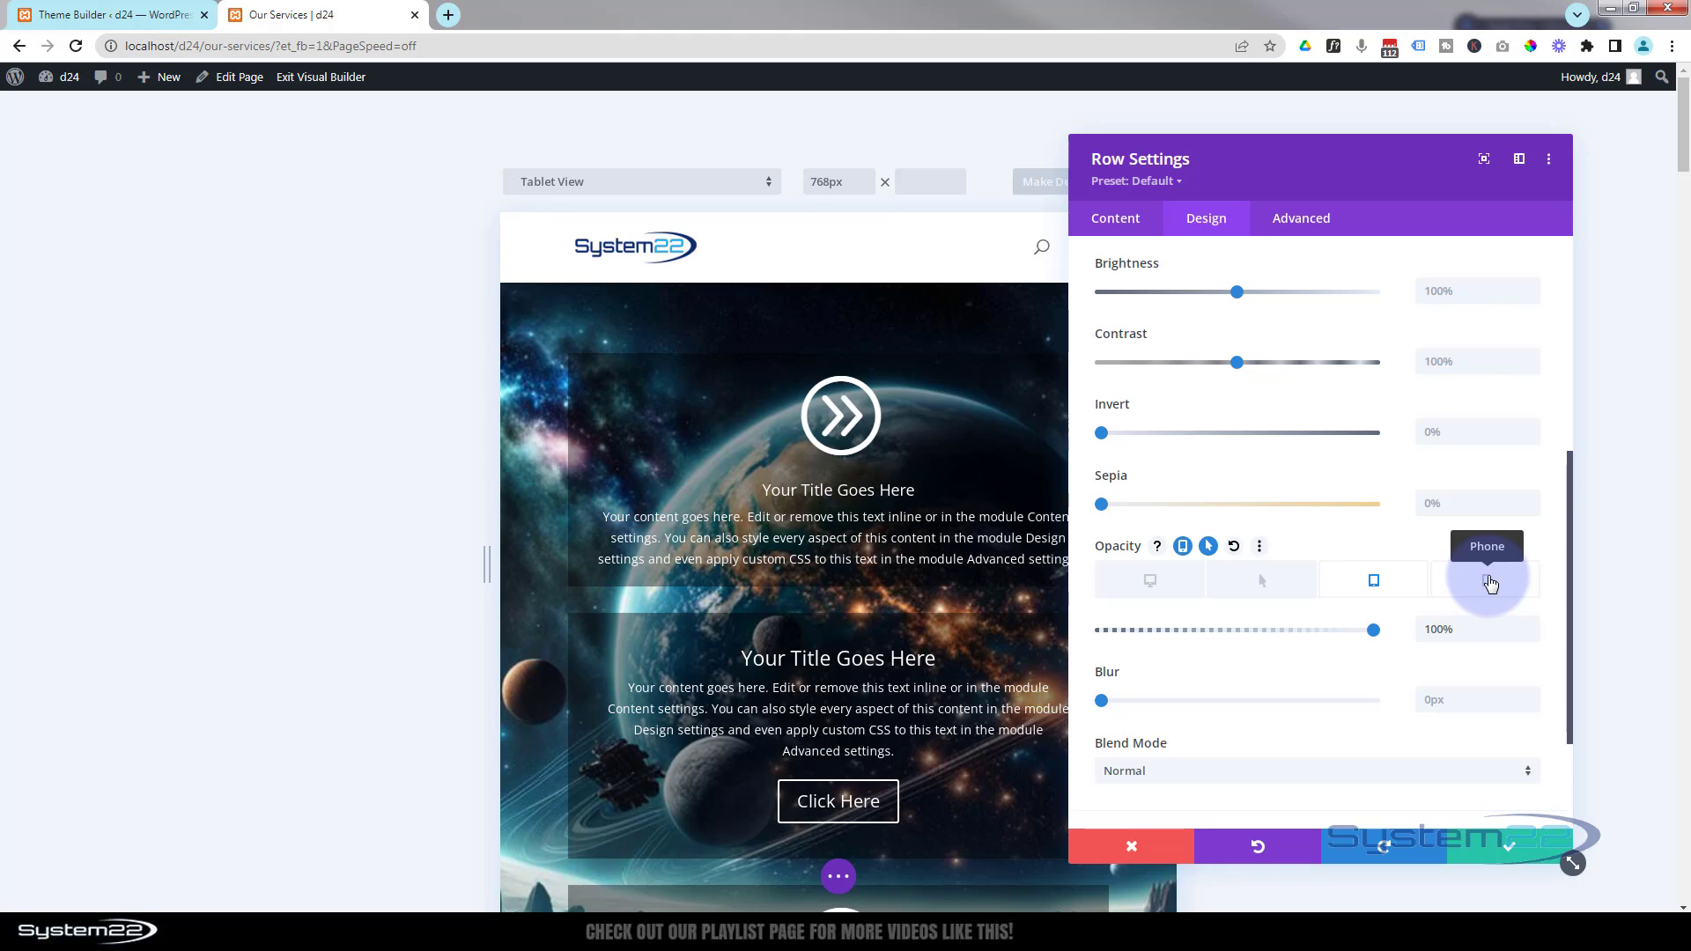
- Check the row's opacity value for phones and look over the stacked hero columns in the phone view
click(1489, 583)
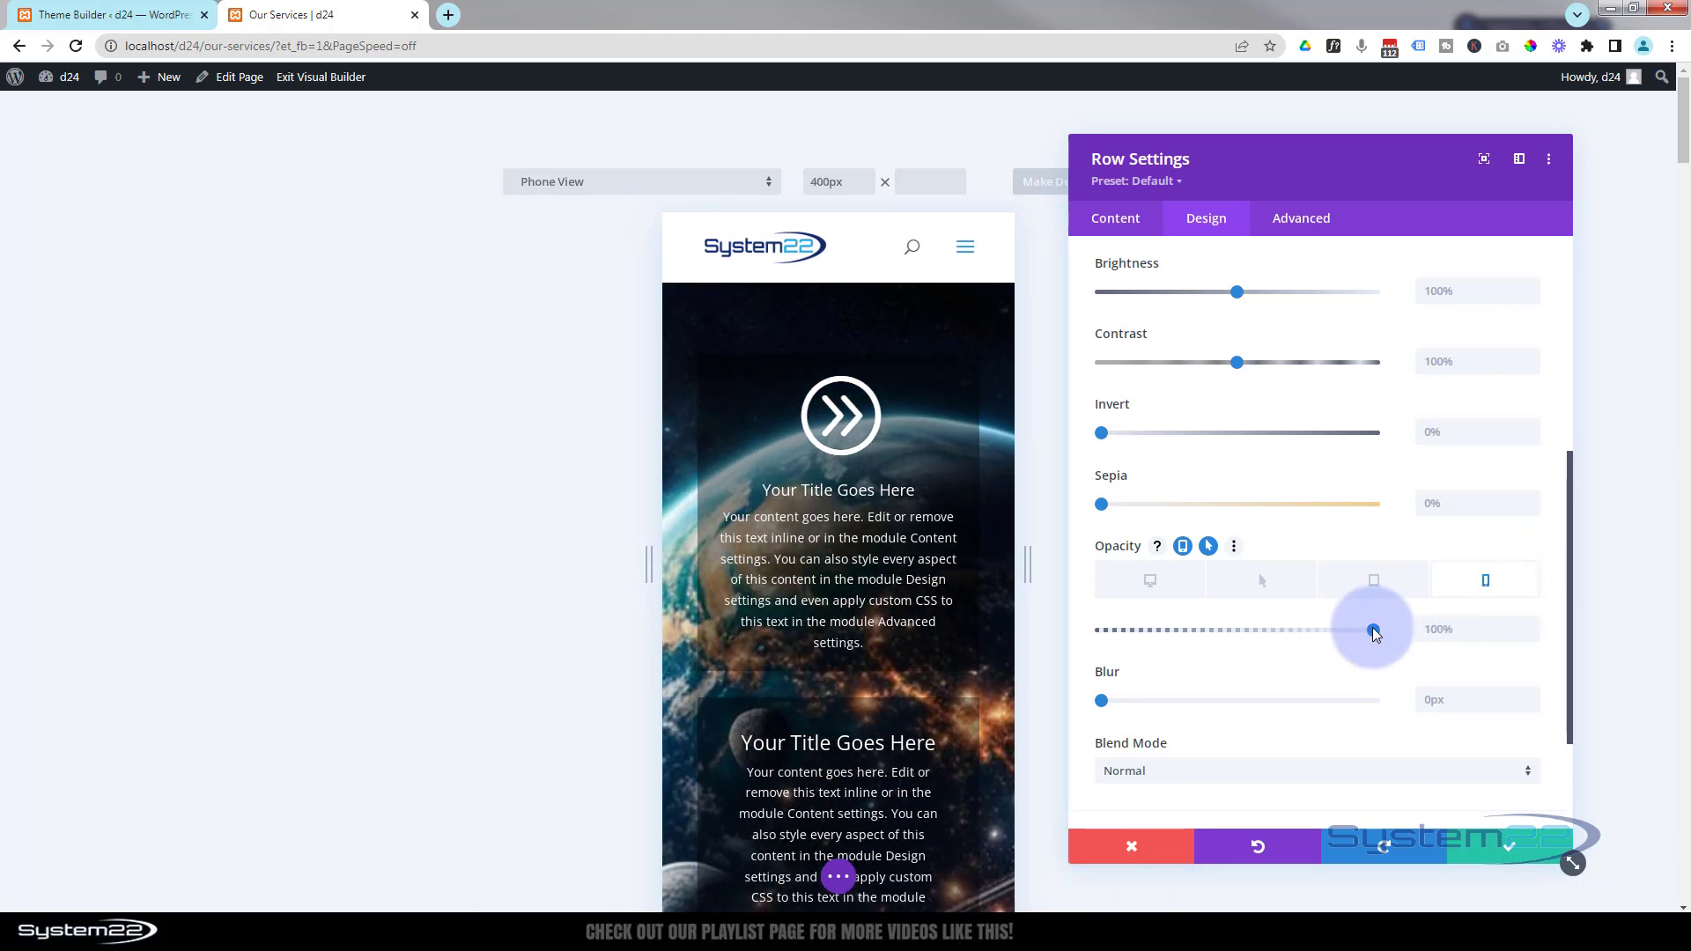
mouse_move(1373, 627)
mouse_down()
mouse_move(1355, 624)
mouse_move(1390, 622)
mouse_up()
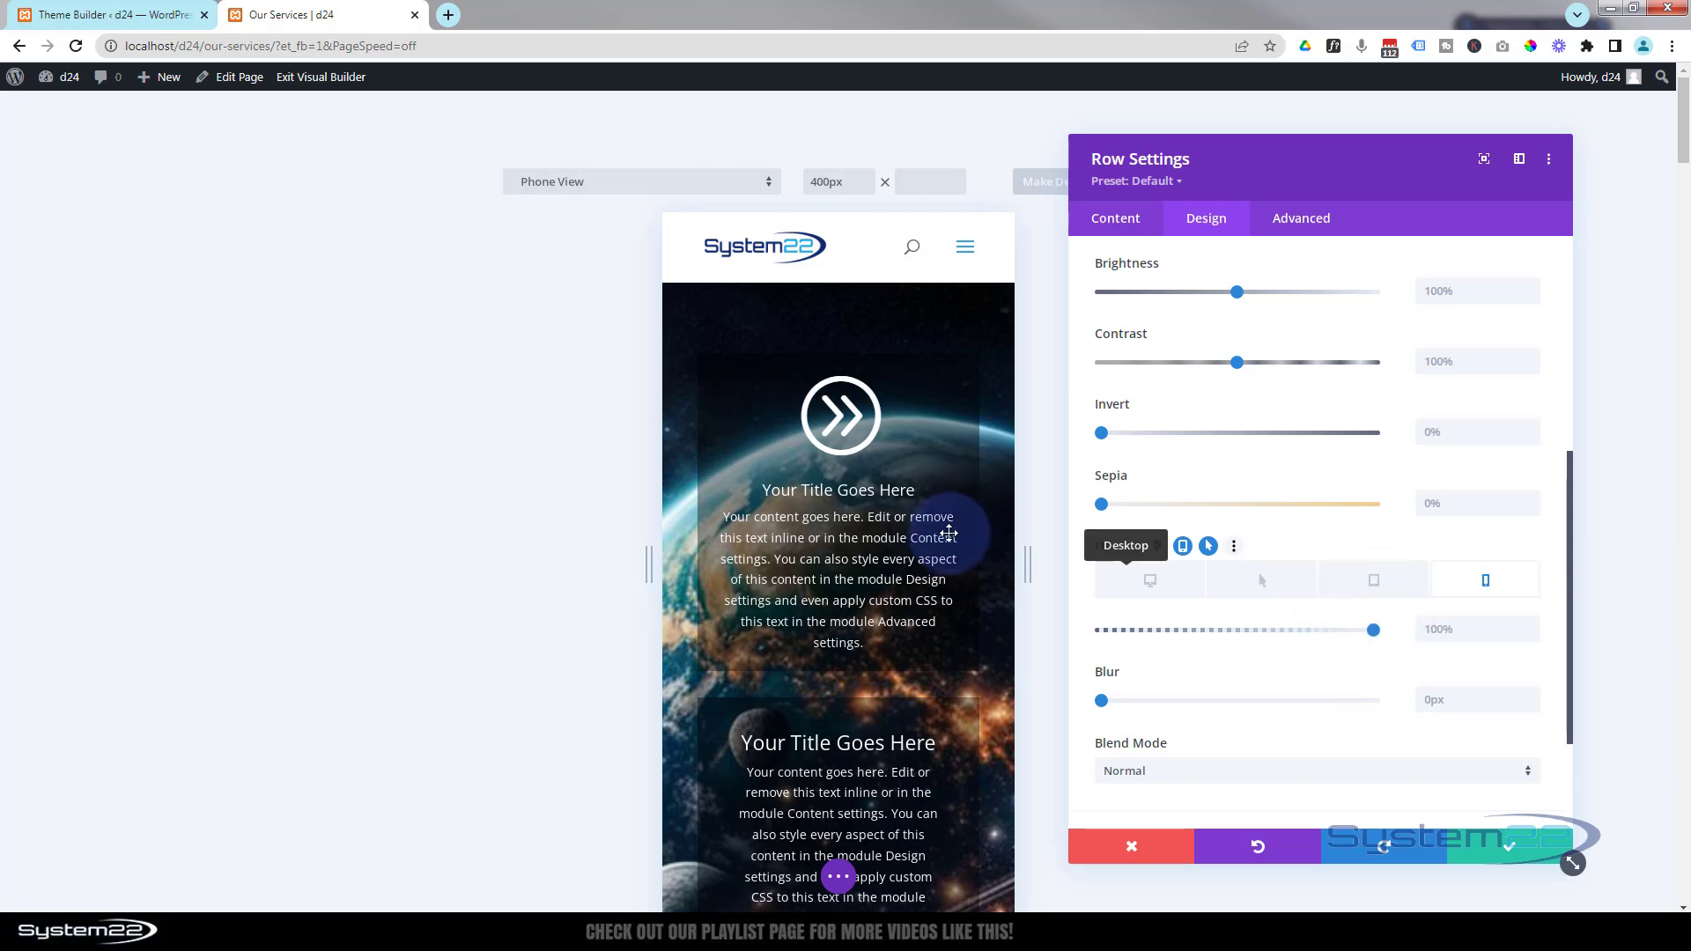
scroll(922, 509, down, 6)
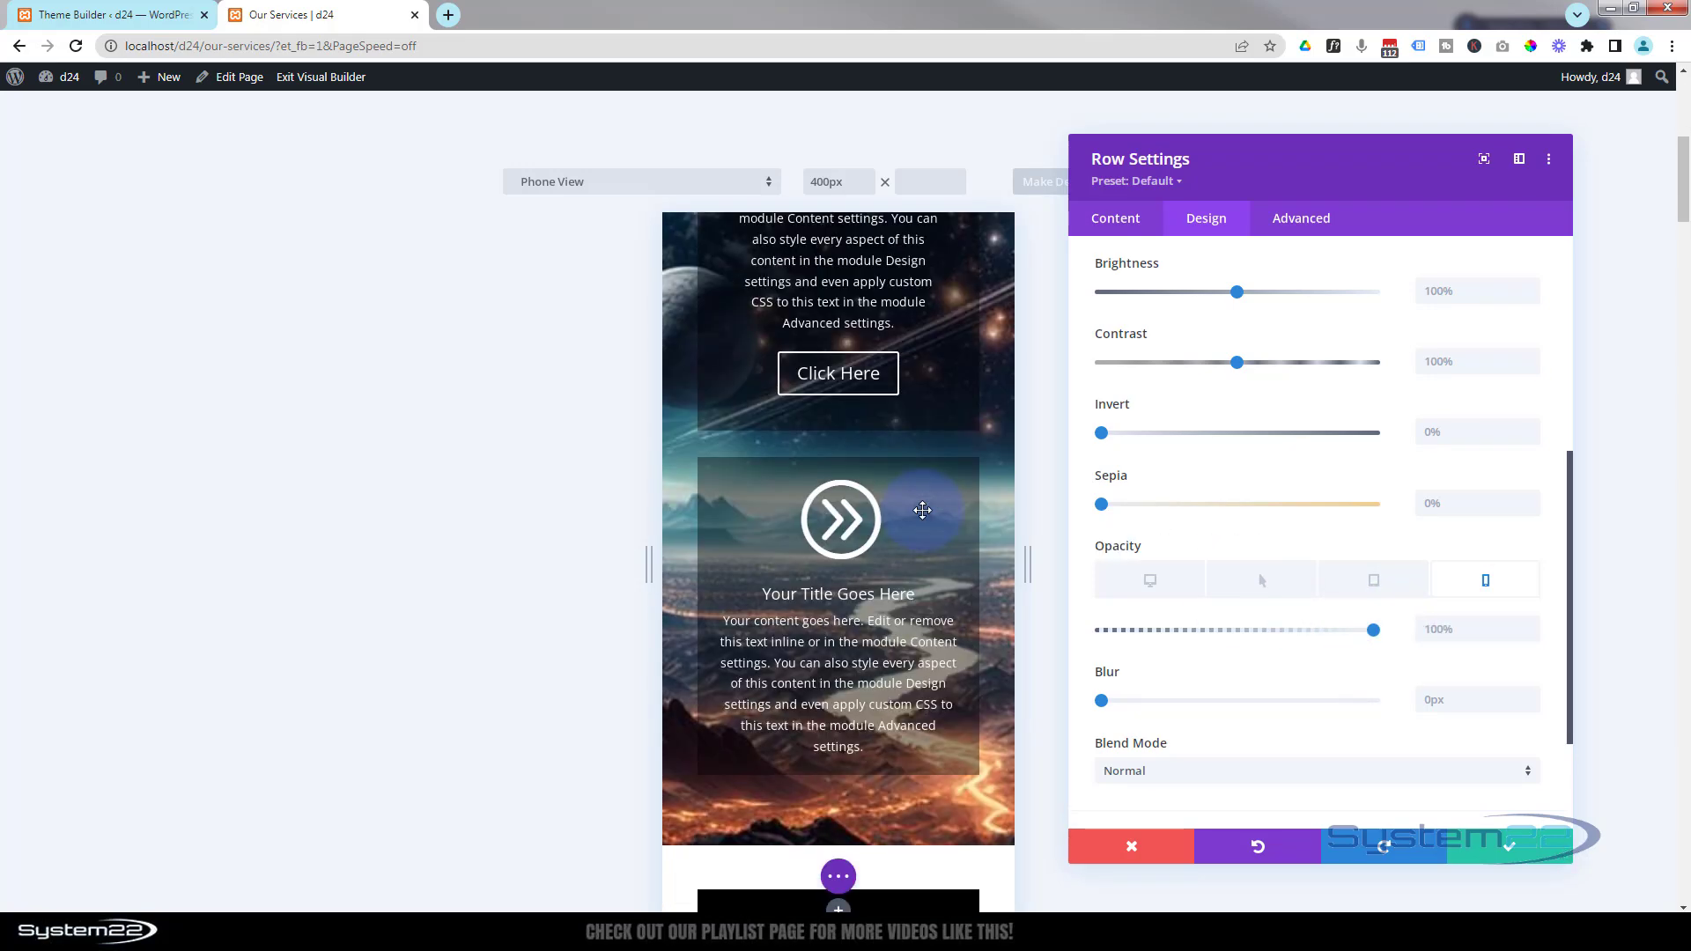
scroll(922, 509, up, 4)
scroll(922, 510, up, 3)
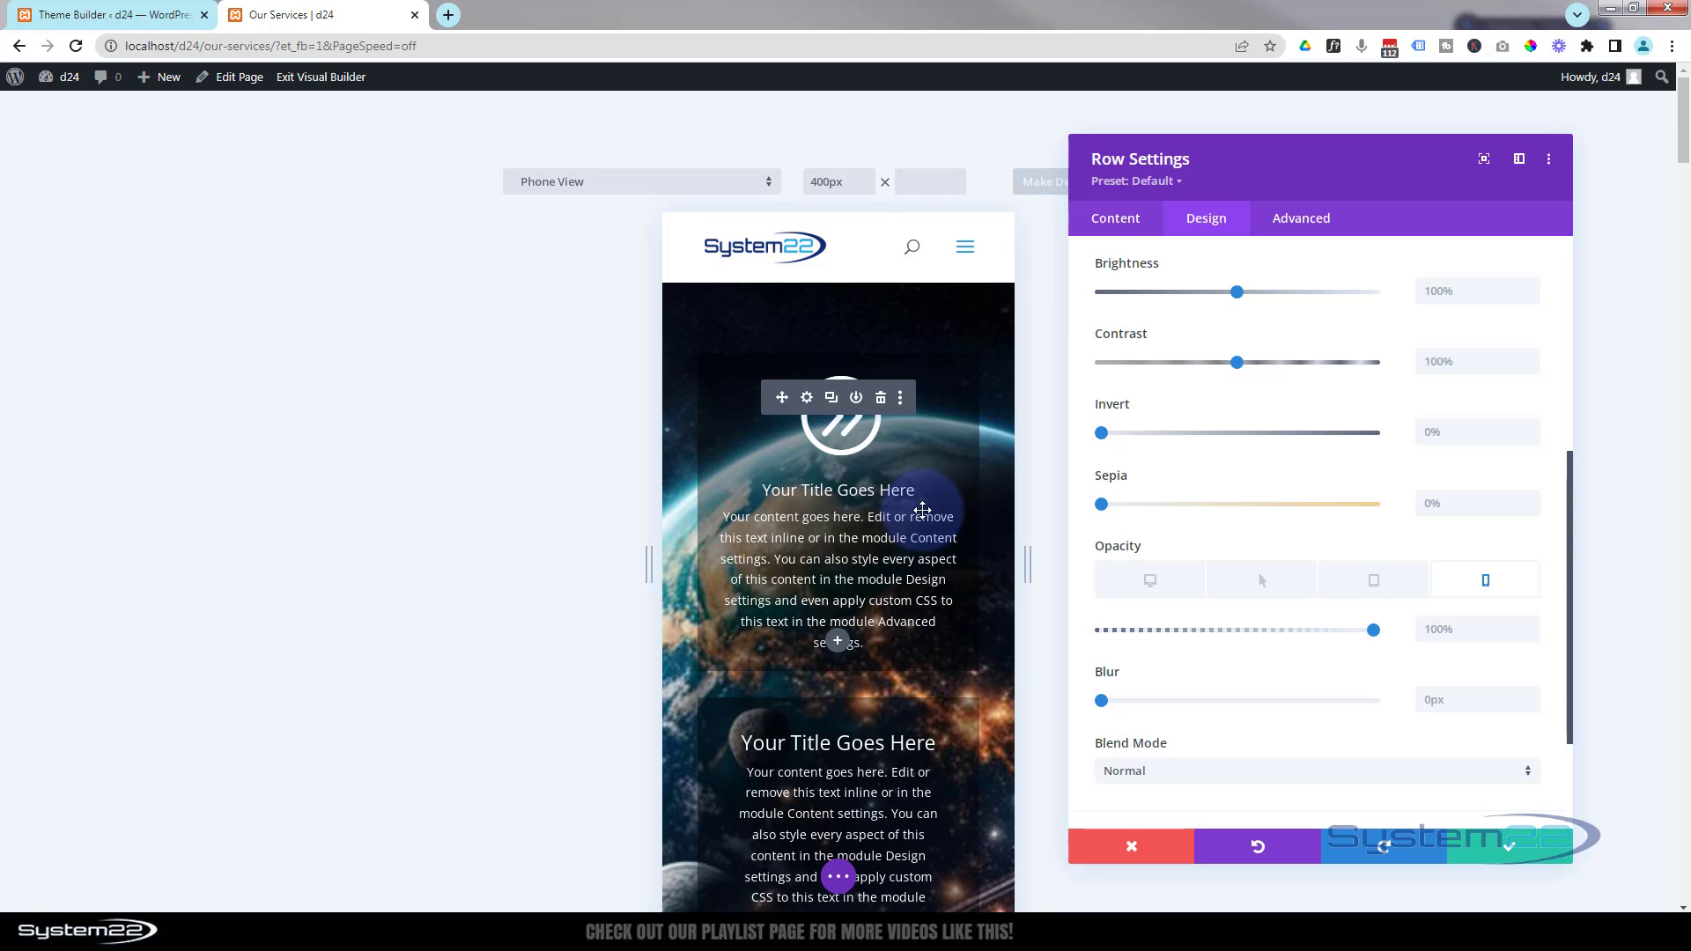
- Return to the desktop view, hide the responsive opacity values and compare the row's default and hover opacity states
click(1162, 585)
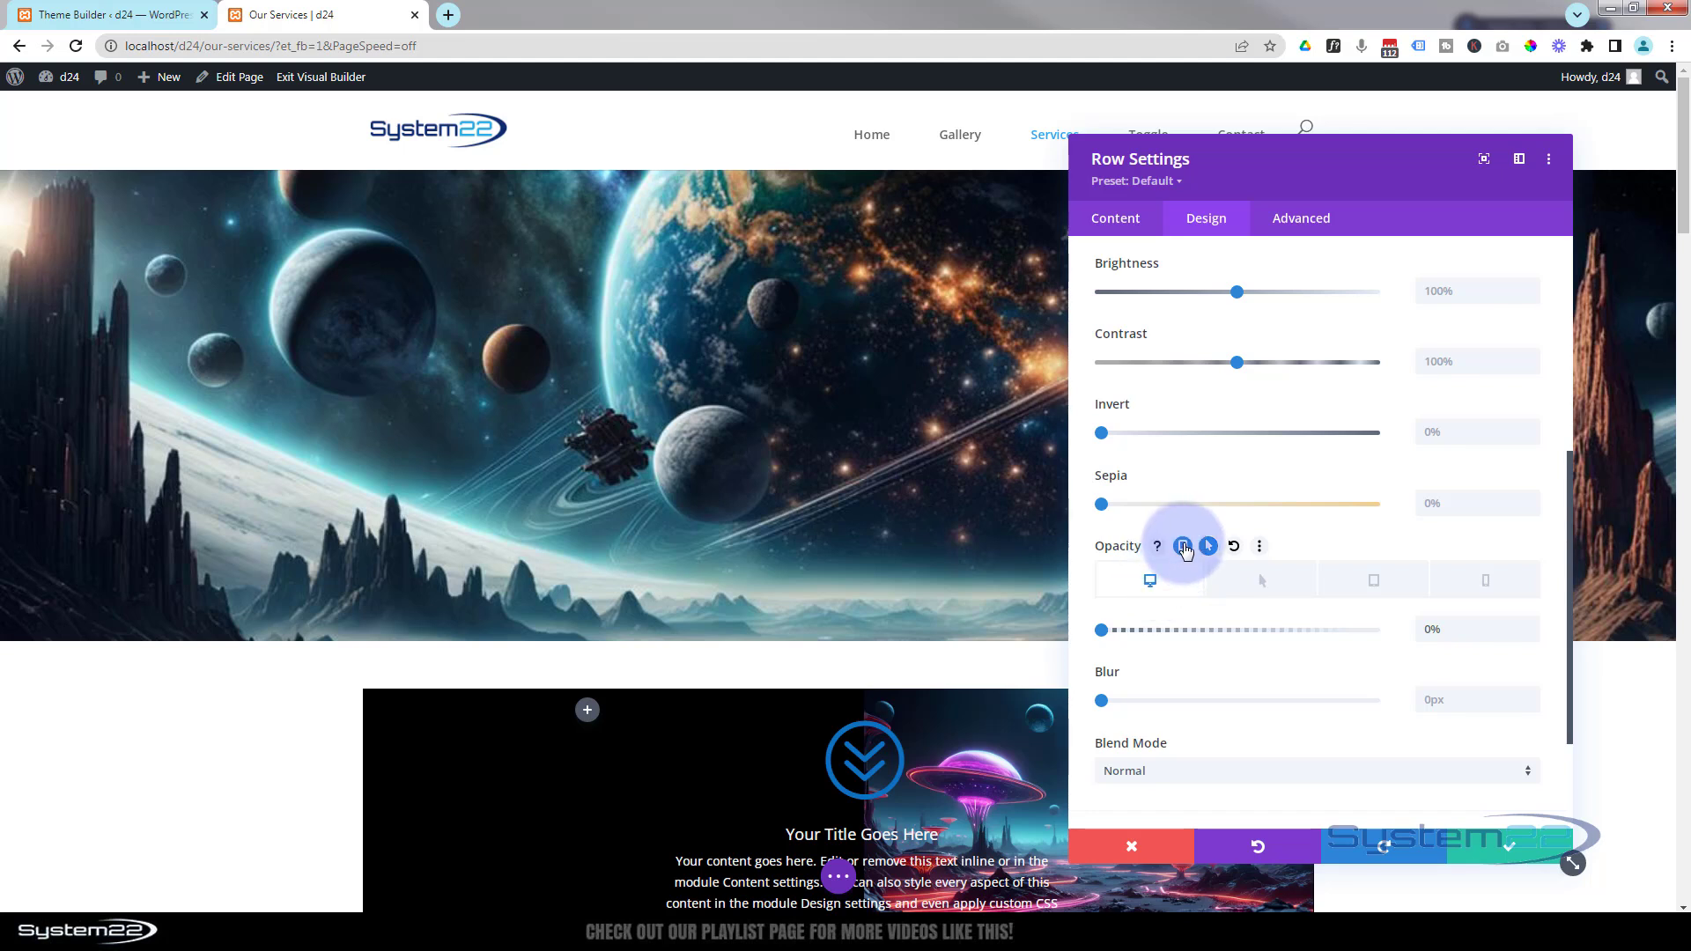
click(1183, 546)
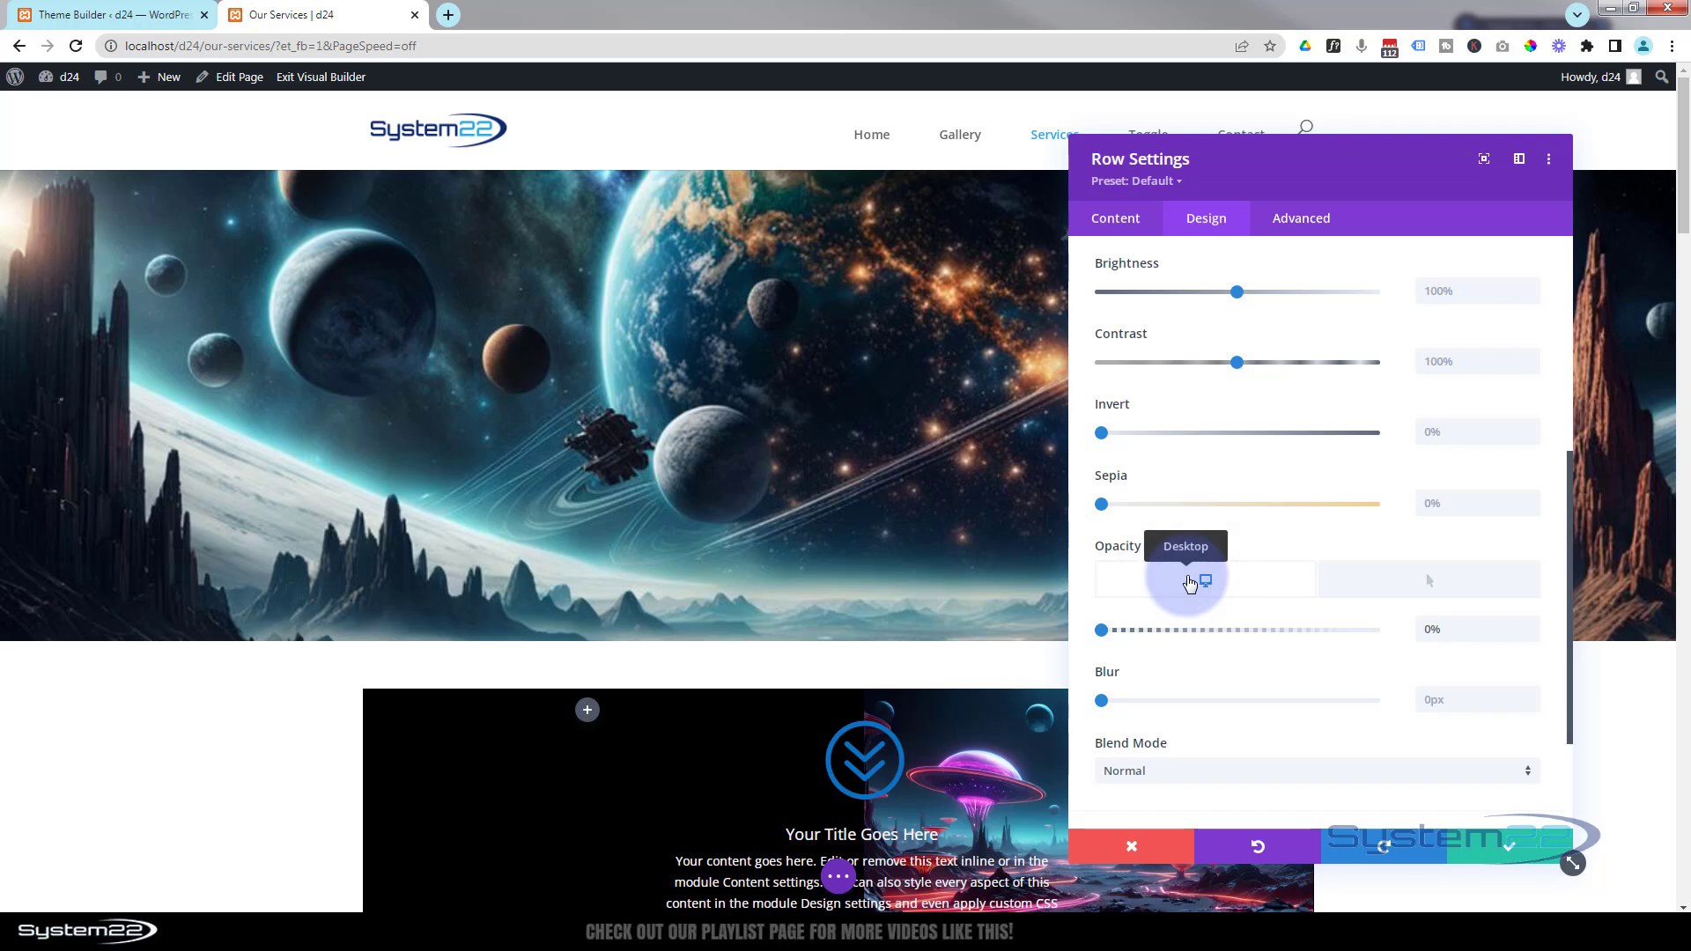
click(1377, 585)
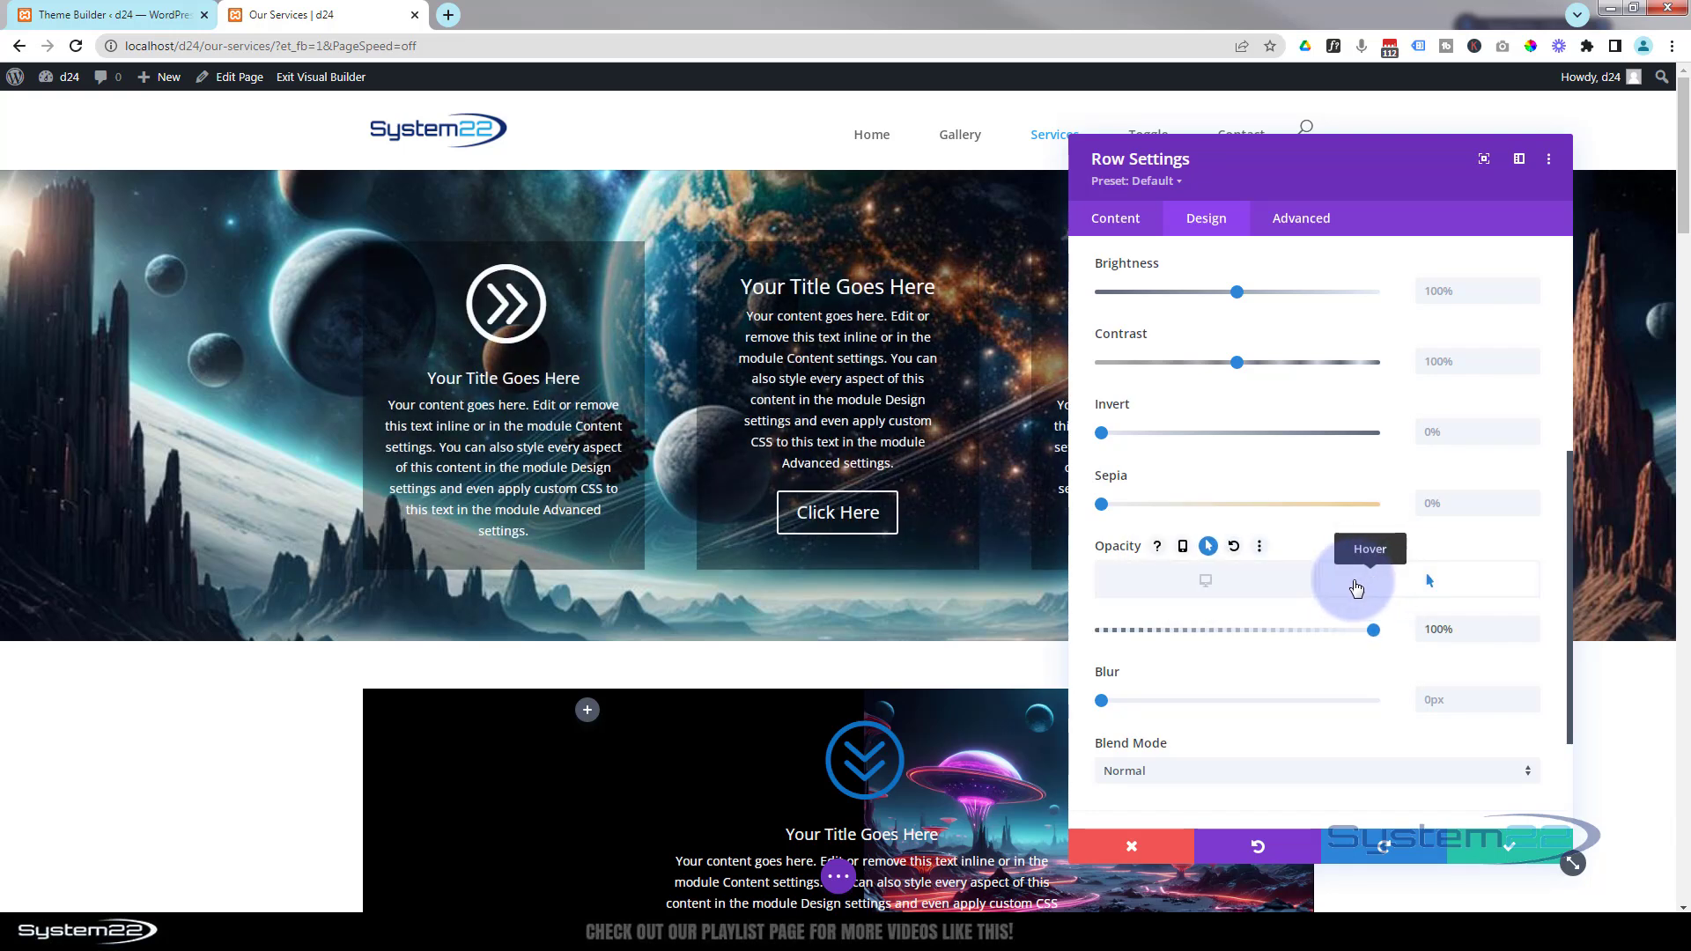
click(1213, 588)
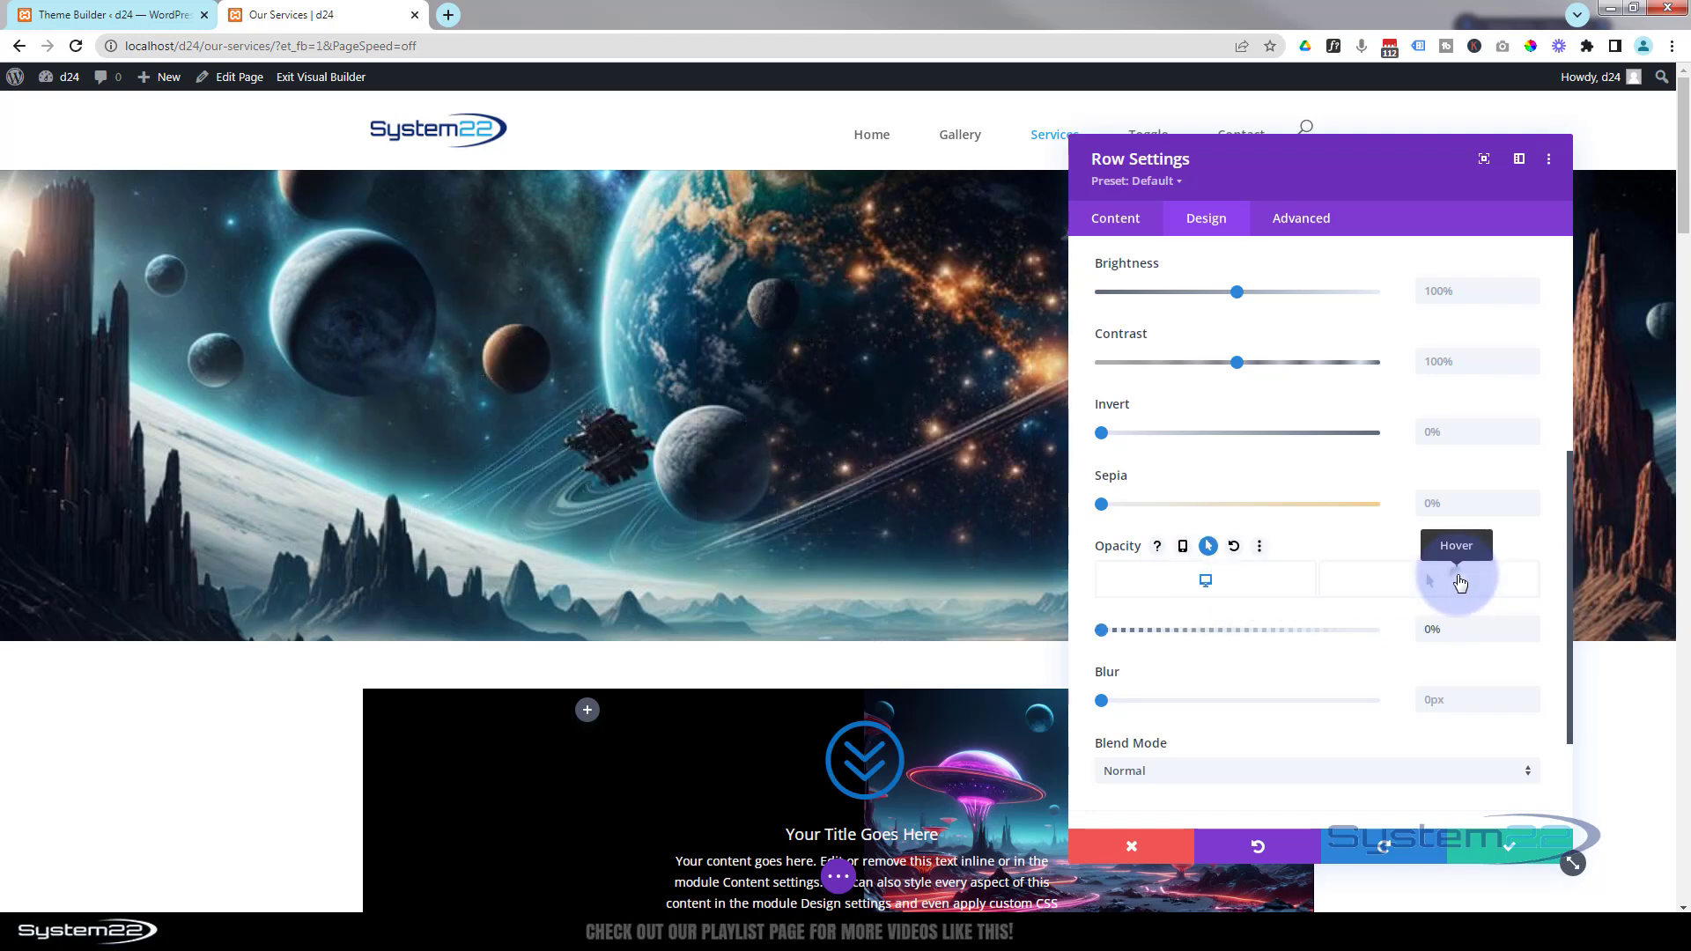
click(1460, 582)
click(1244, 584)
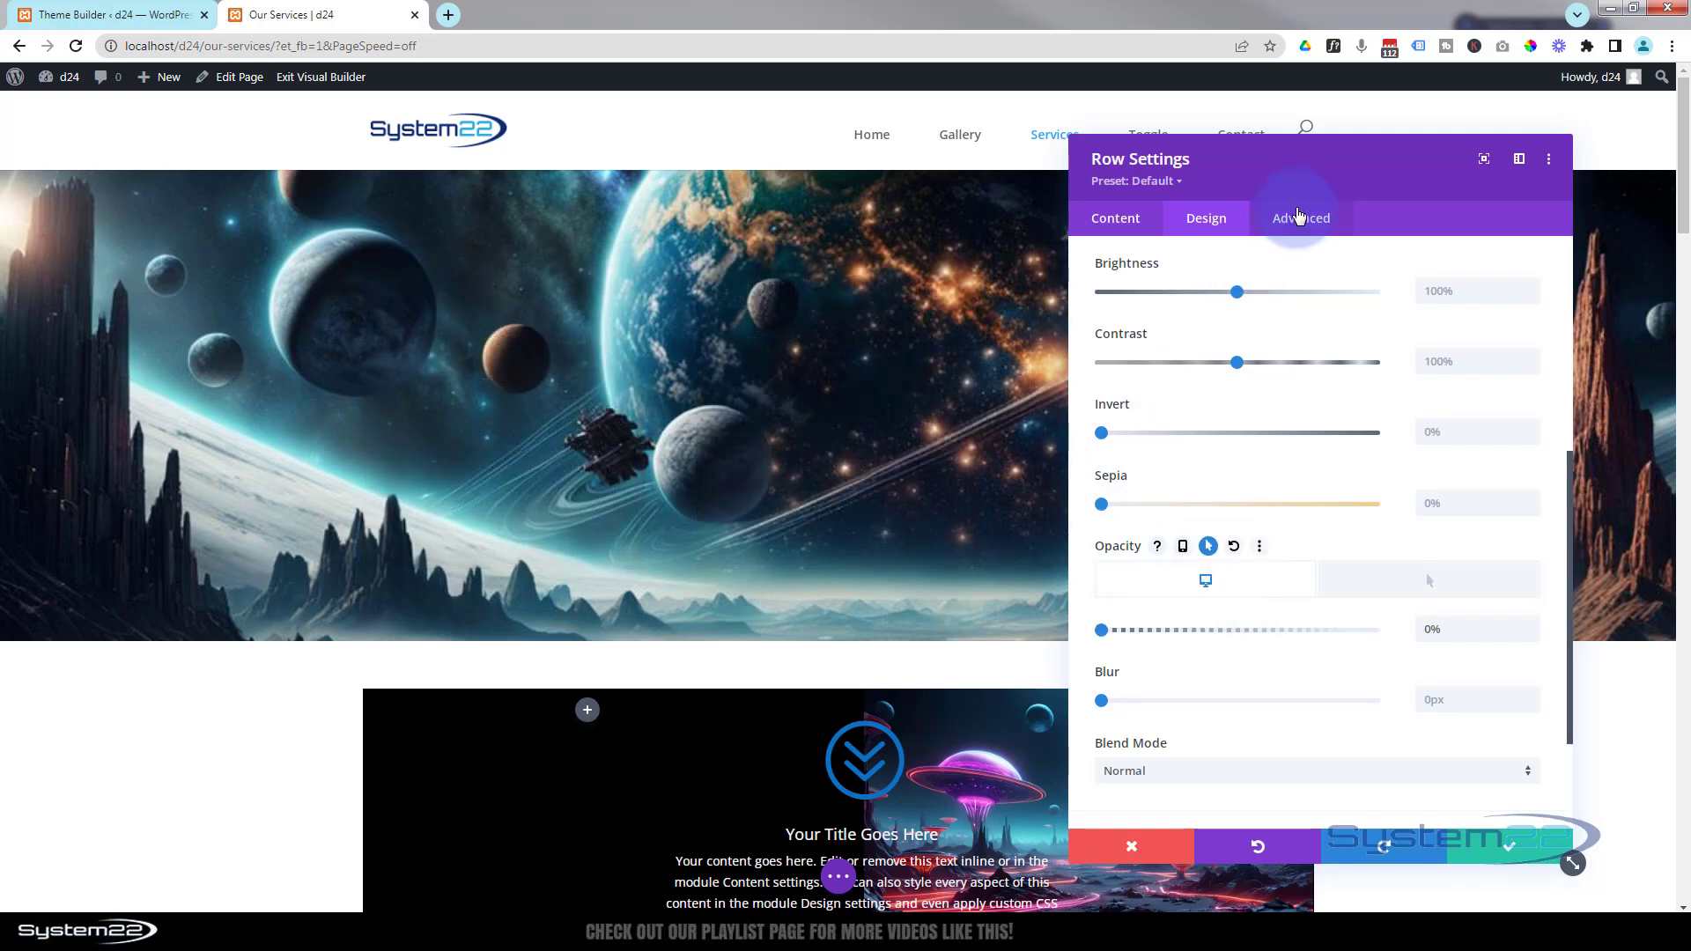
- Set the hero row's transition duration to 1000ms
click(1300, 221)
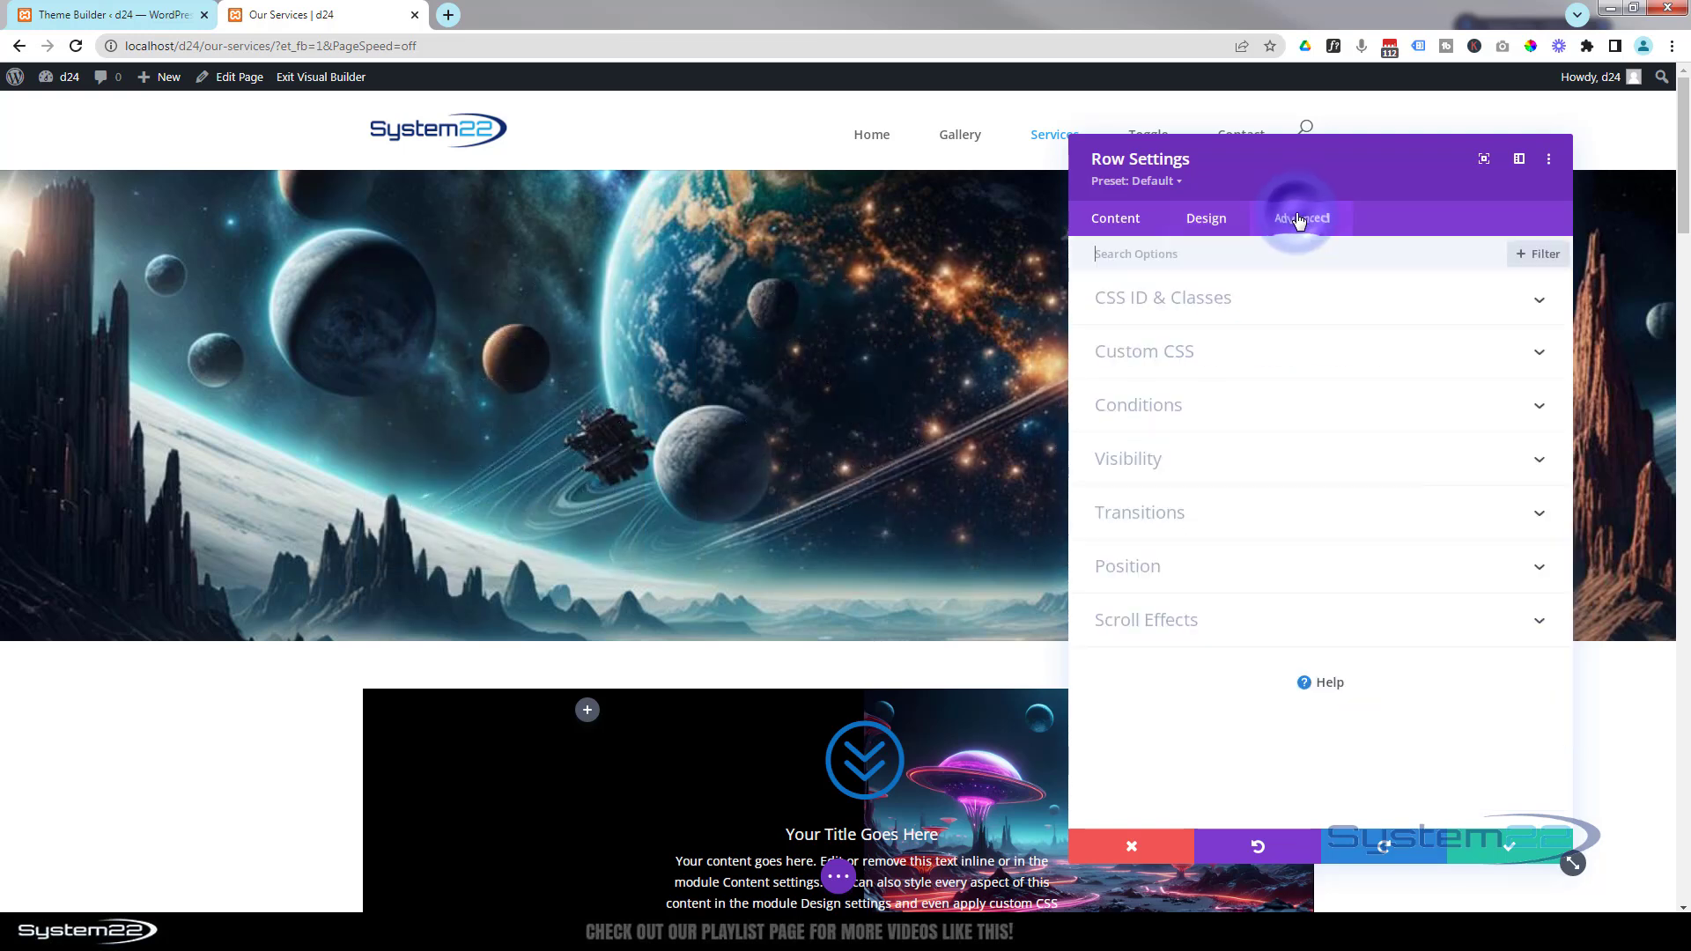
click(1311, 515)
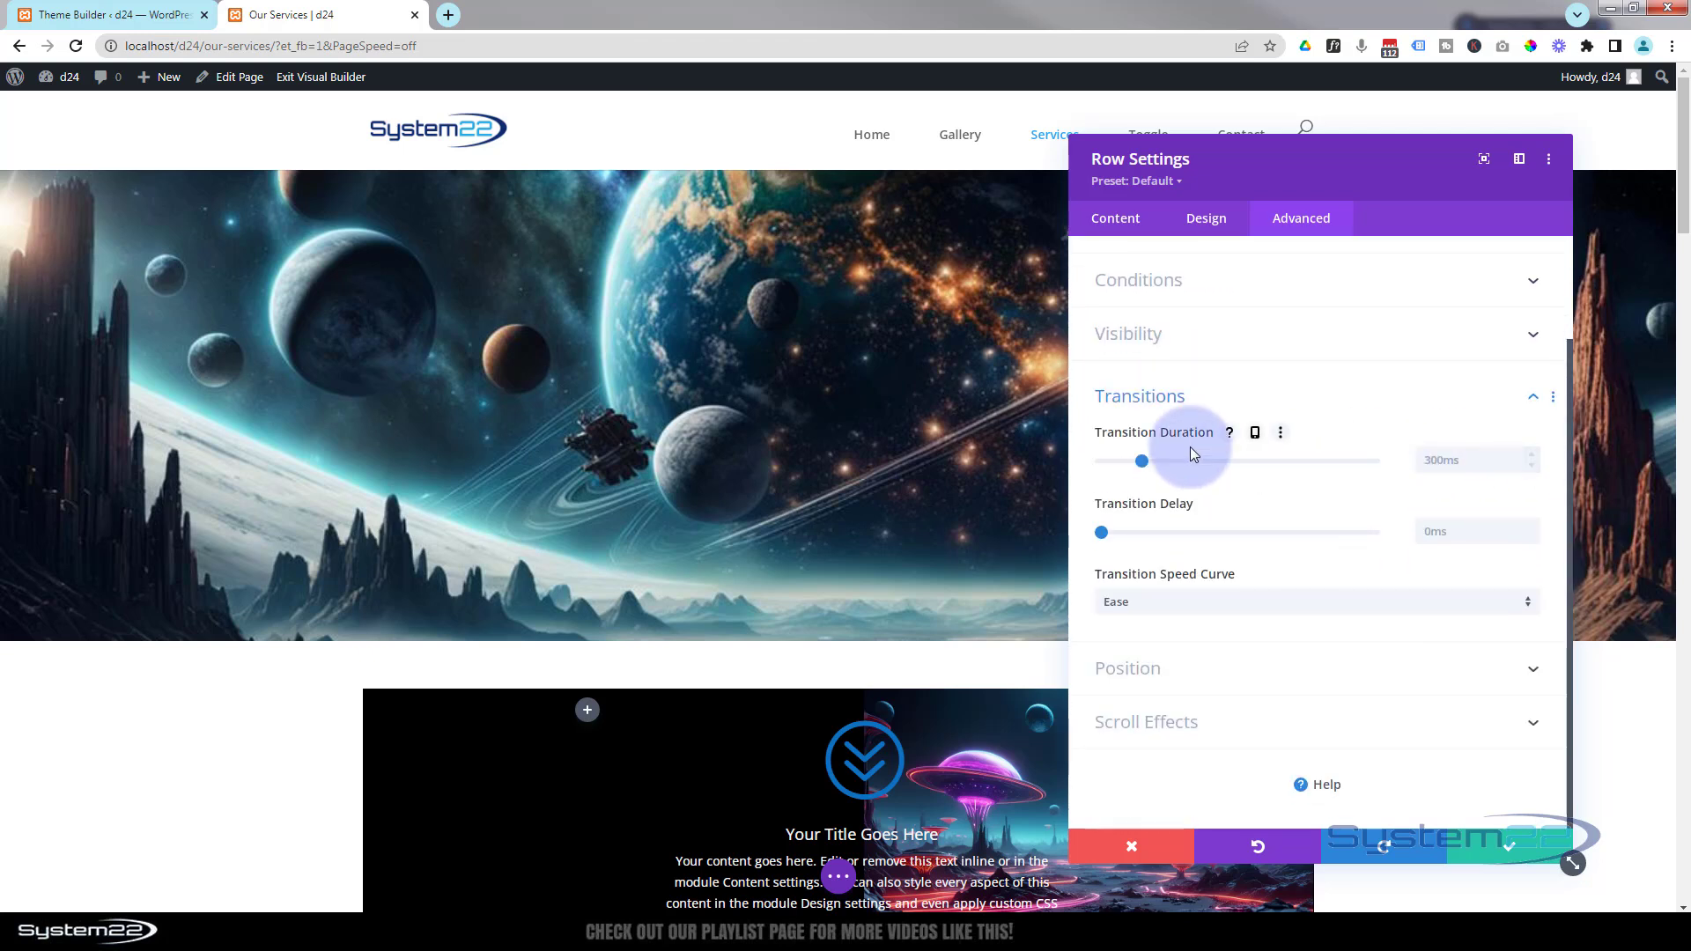
drag(1143, 459, 1244, 467)
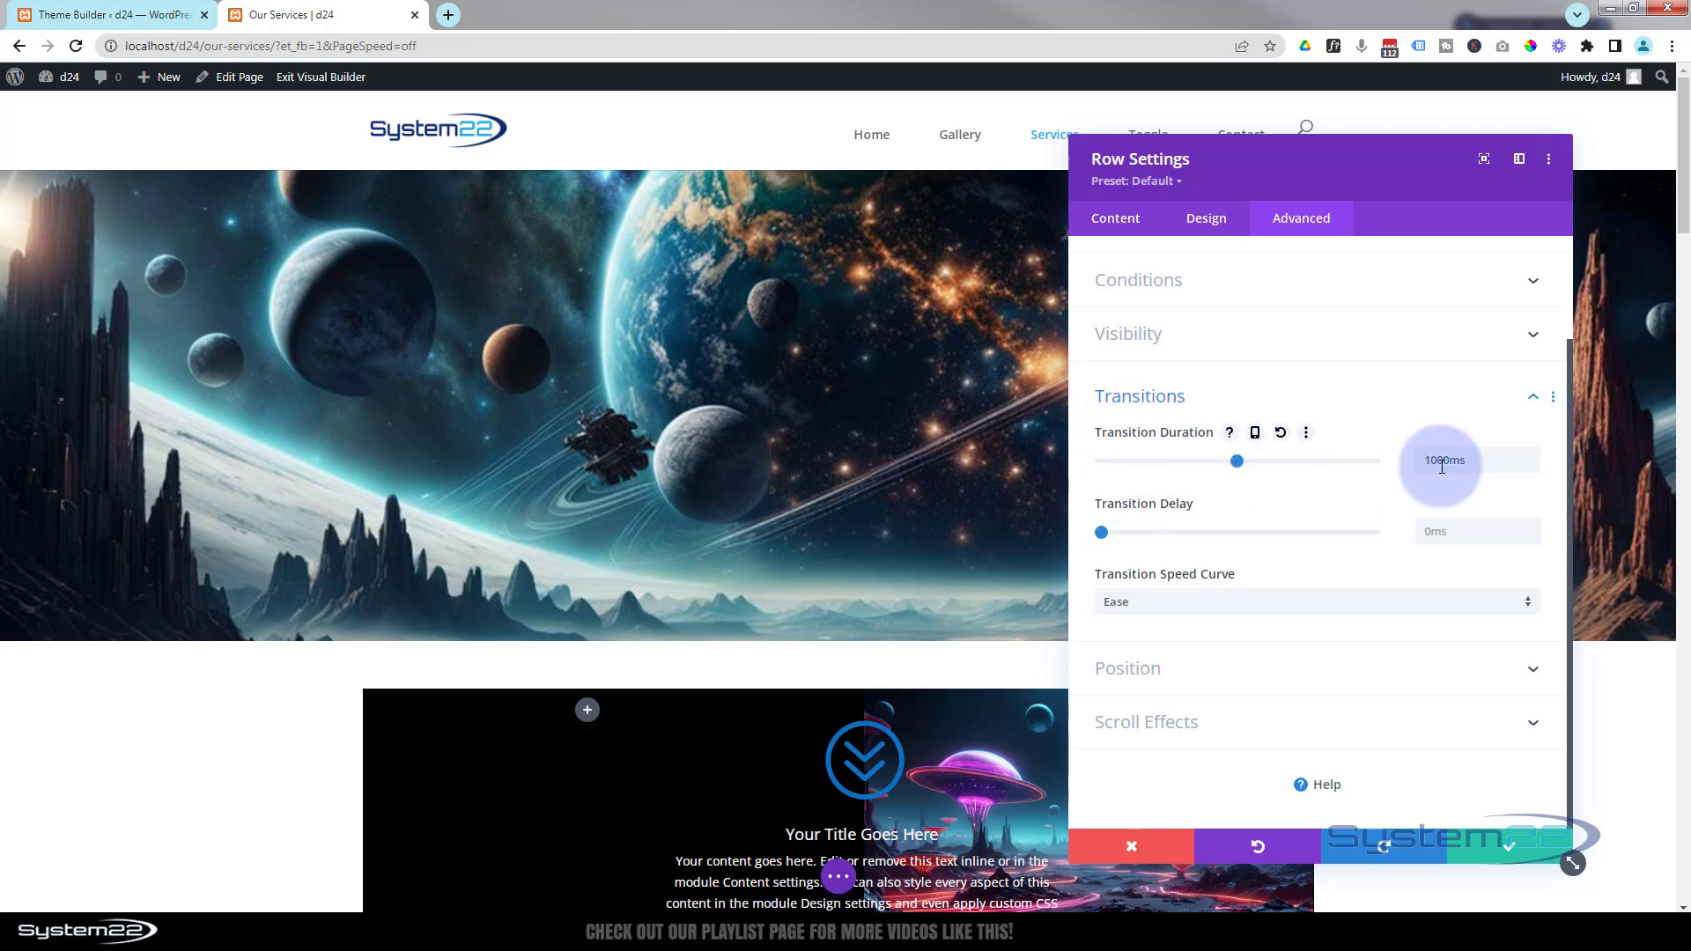
click(1531, 453)
click(1531, 464)
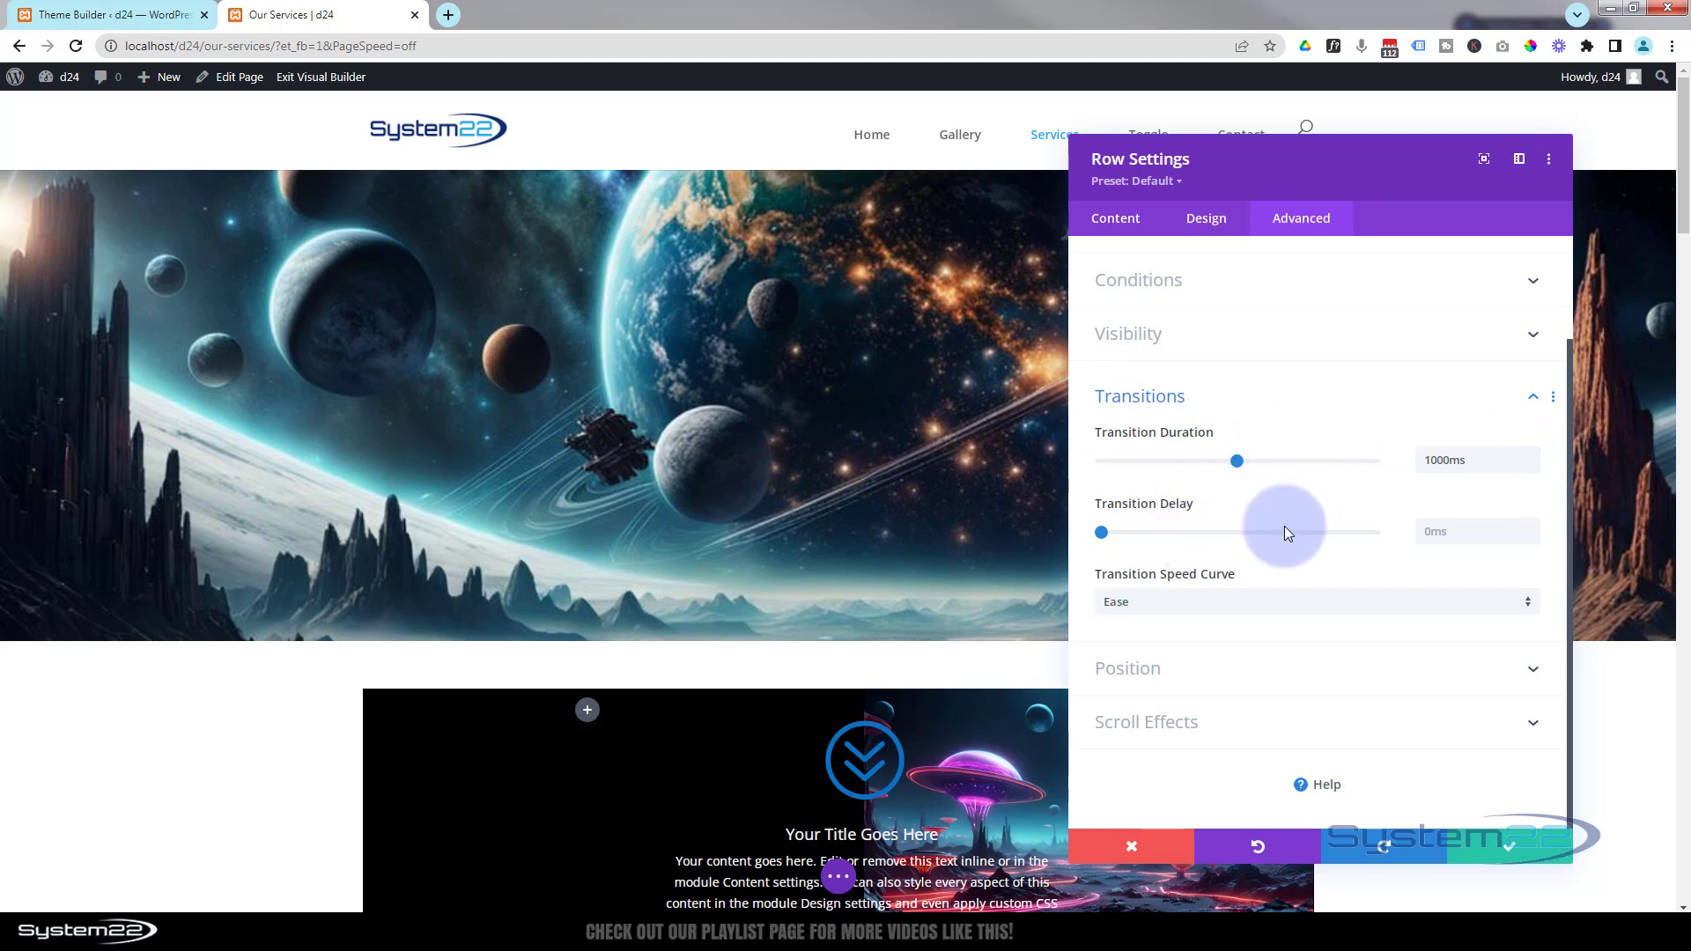
- Set the hero row's transition speed curve to Ease-In-Out and save the row settings
click(1216, 604)
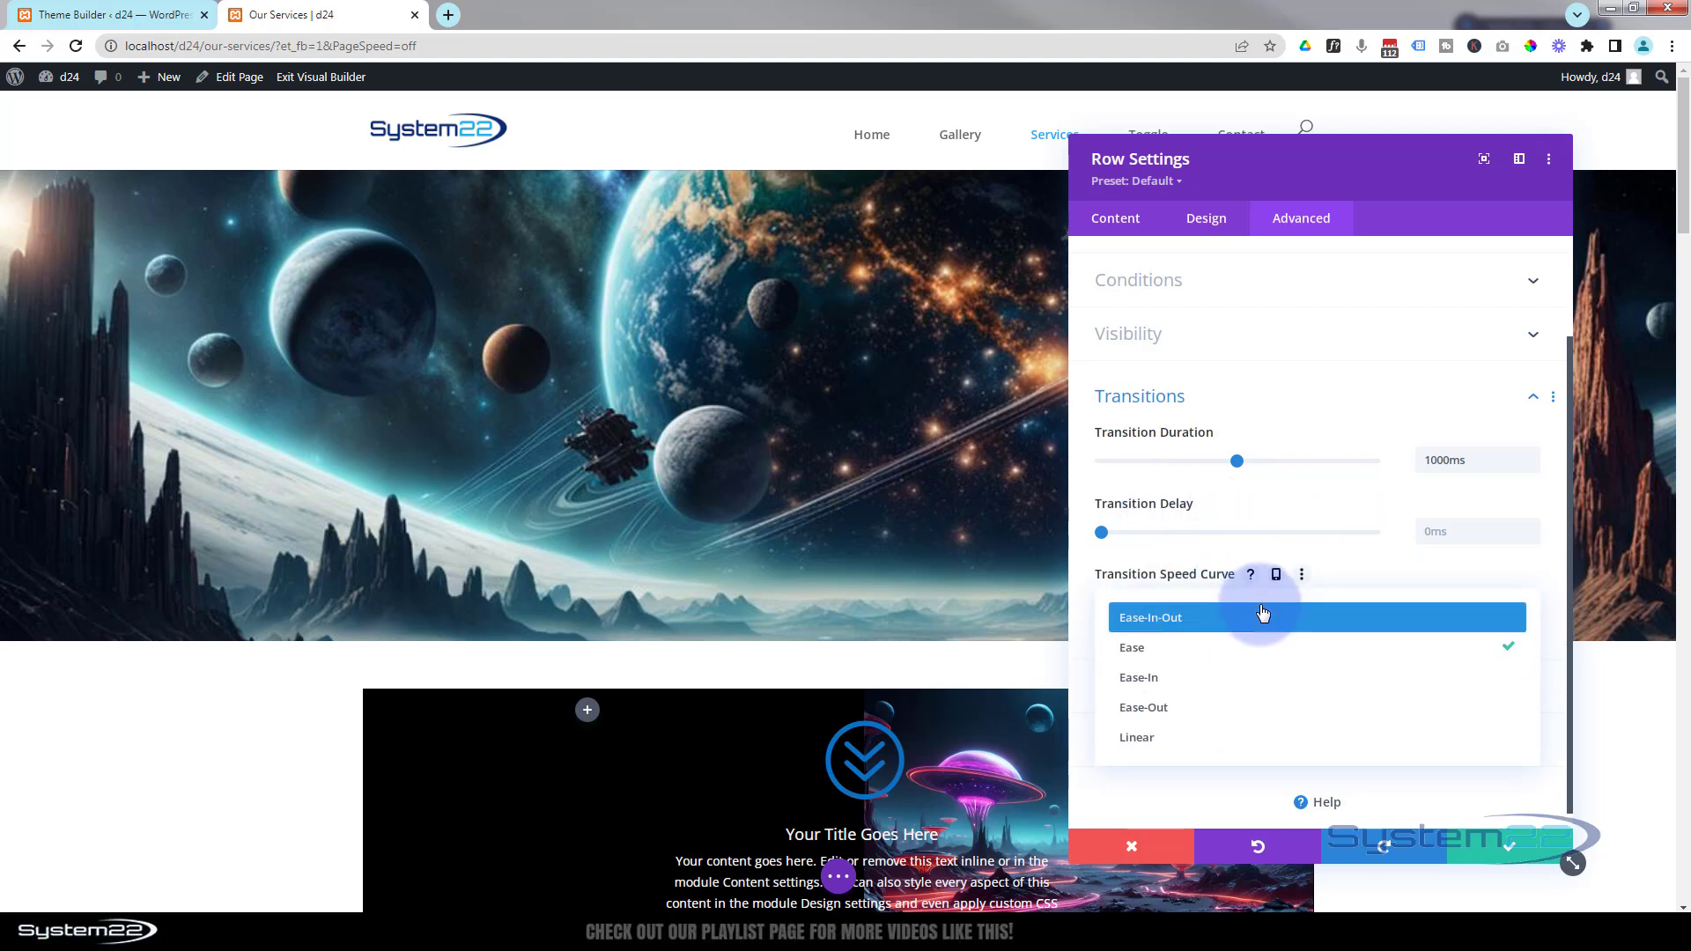
click(1172, 621)
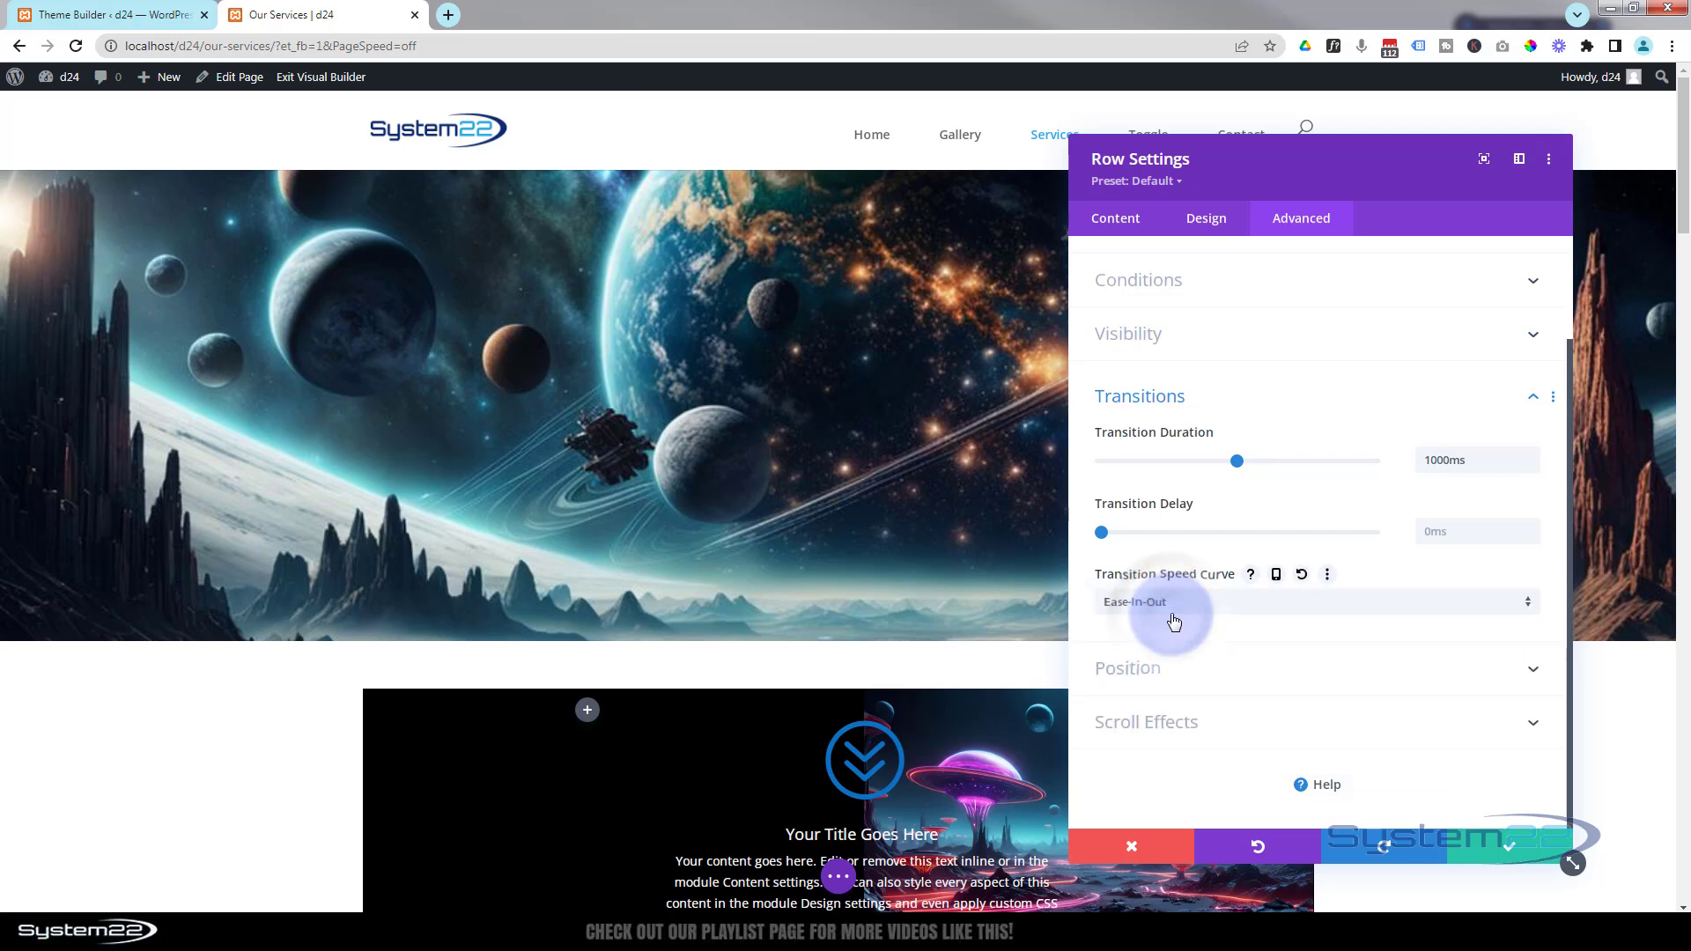
click(1237, 616)
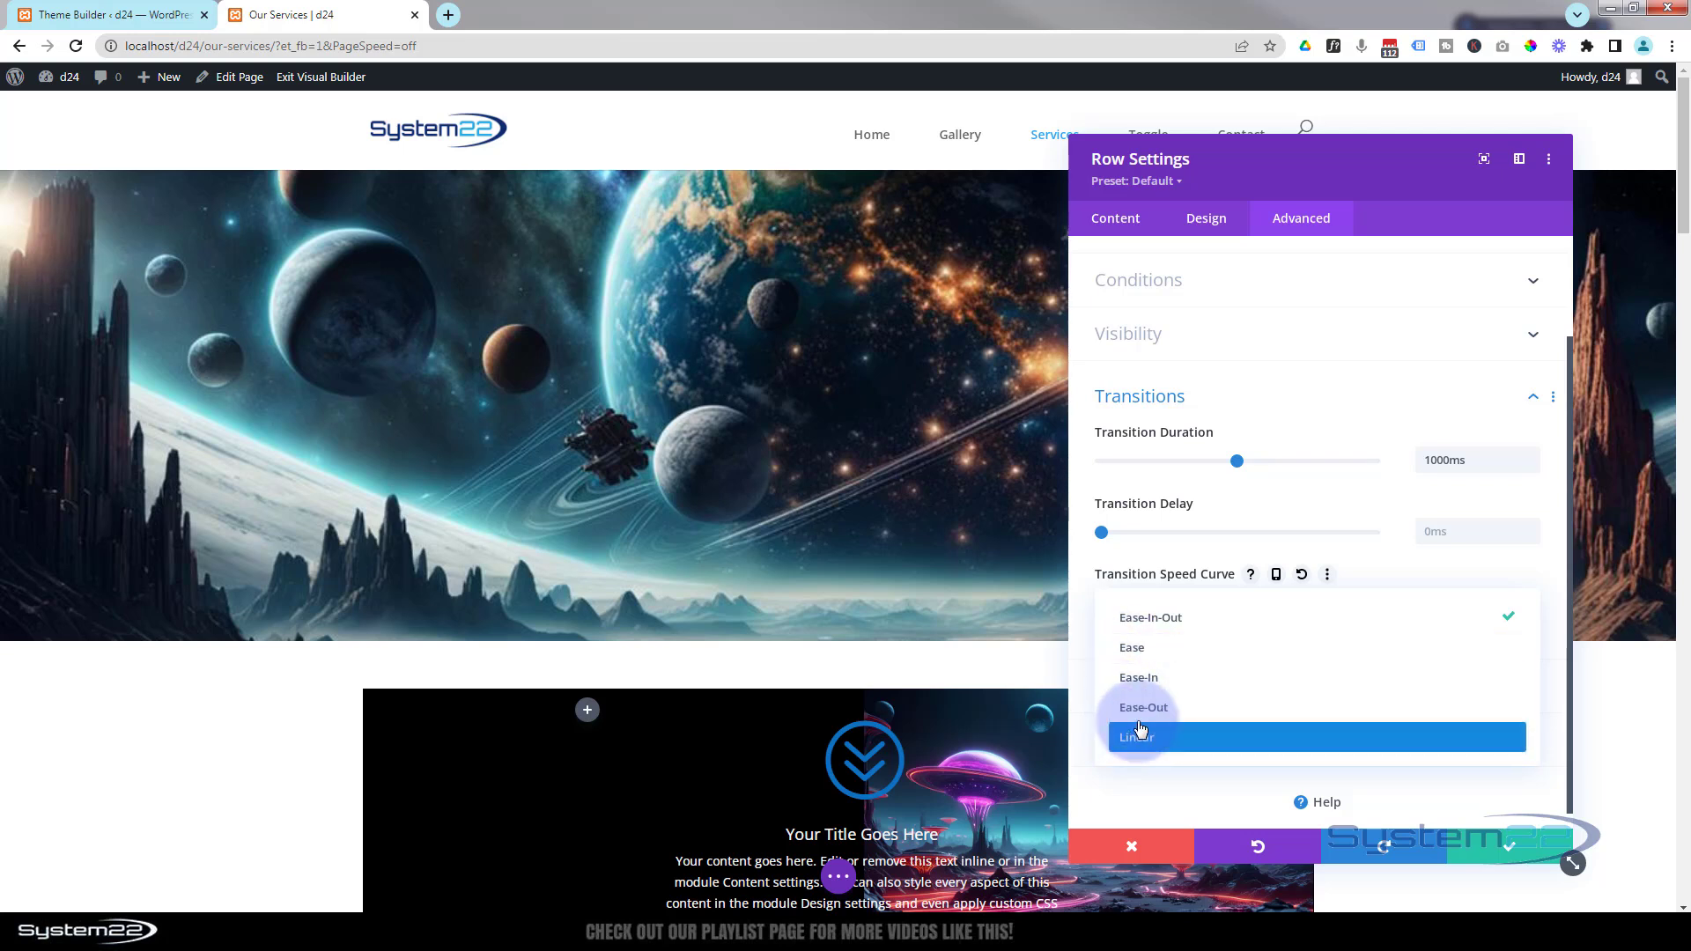
click(1151, 624)
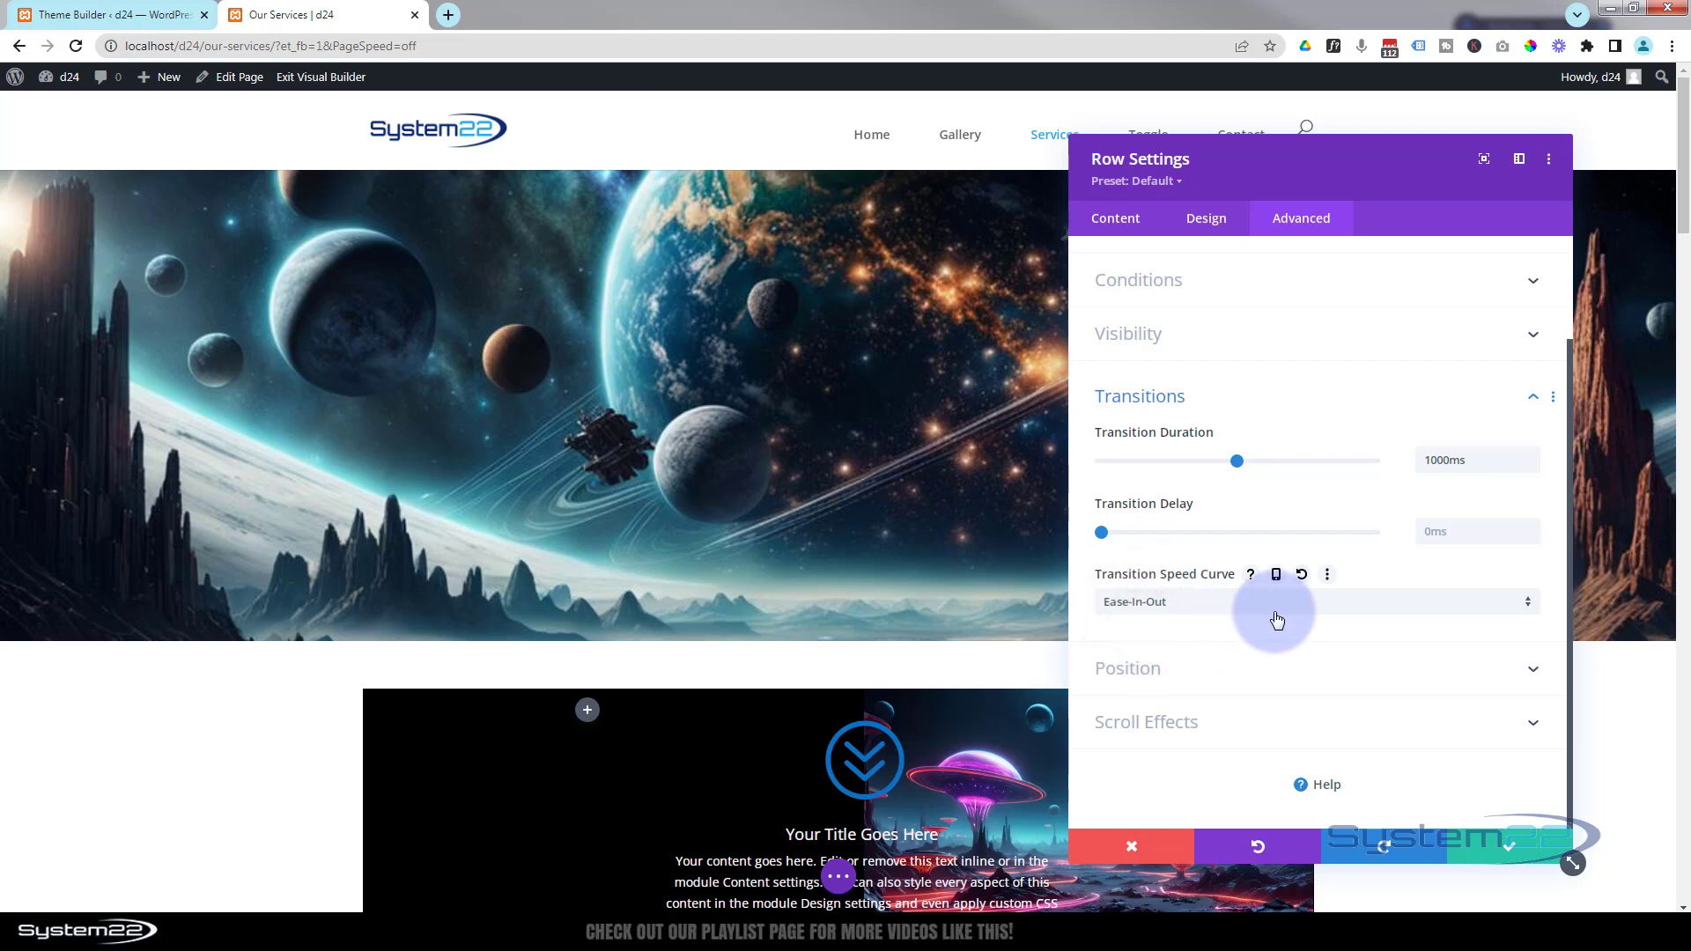
click(1510, 847)
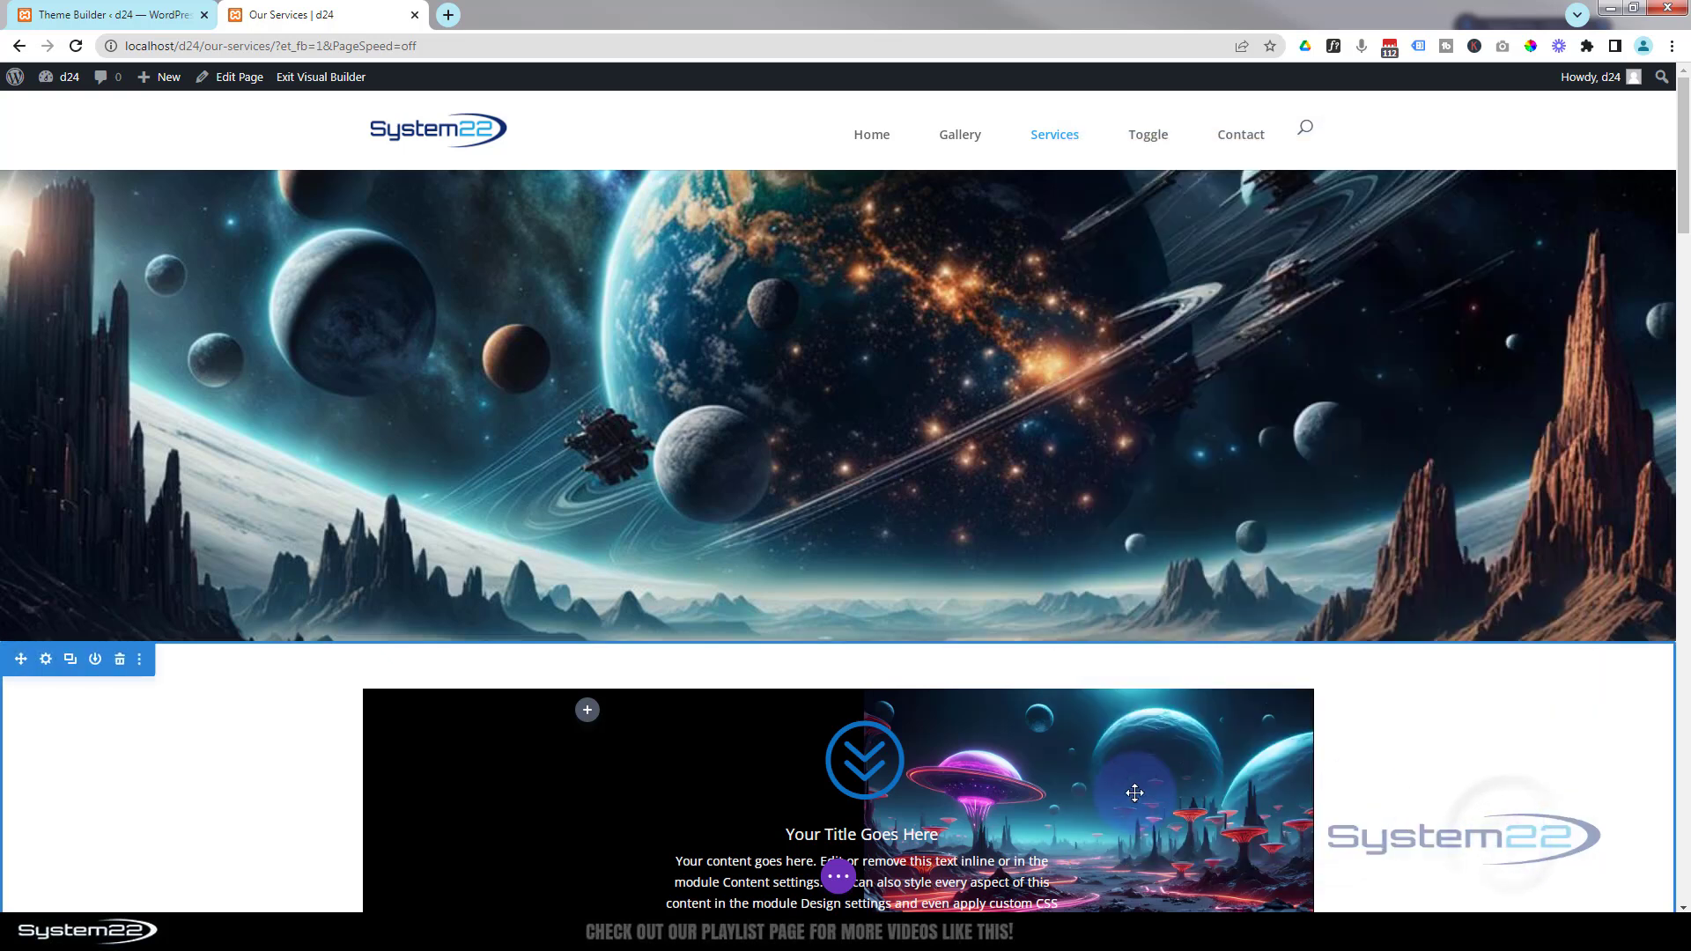
- Save the Services page and exit the Visual Builder to the live page
click(842, 879)
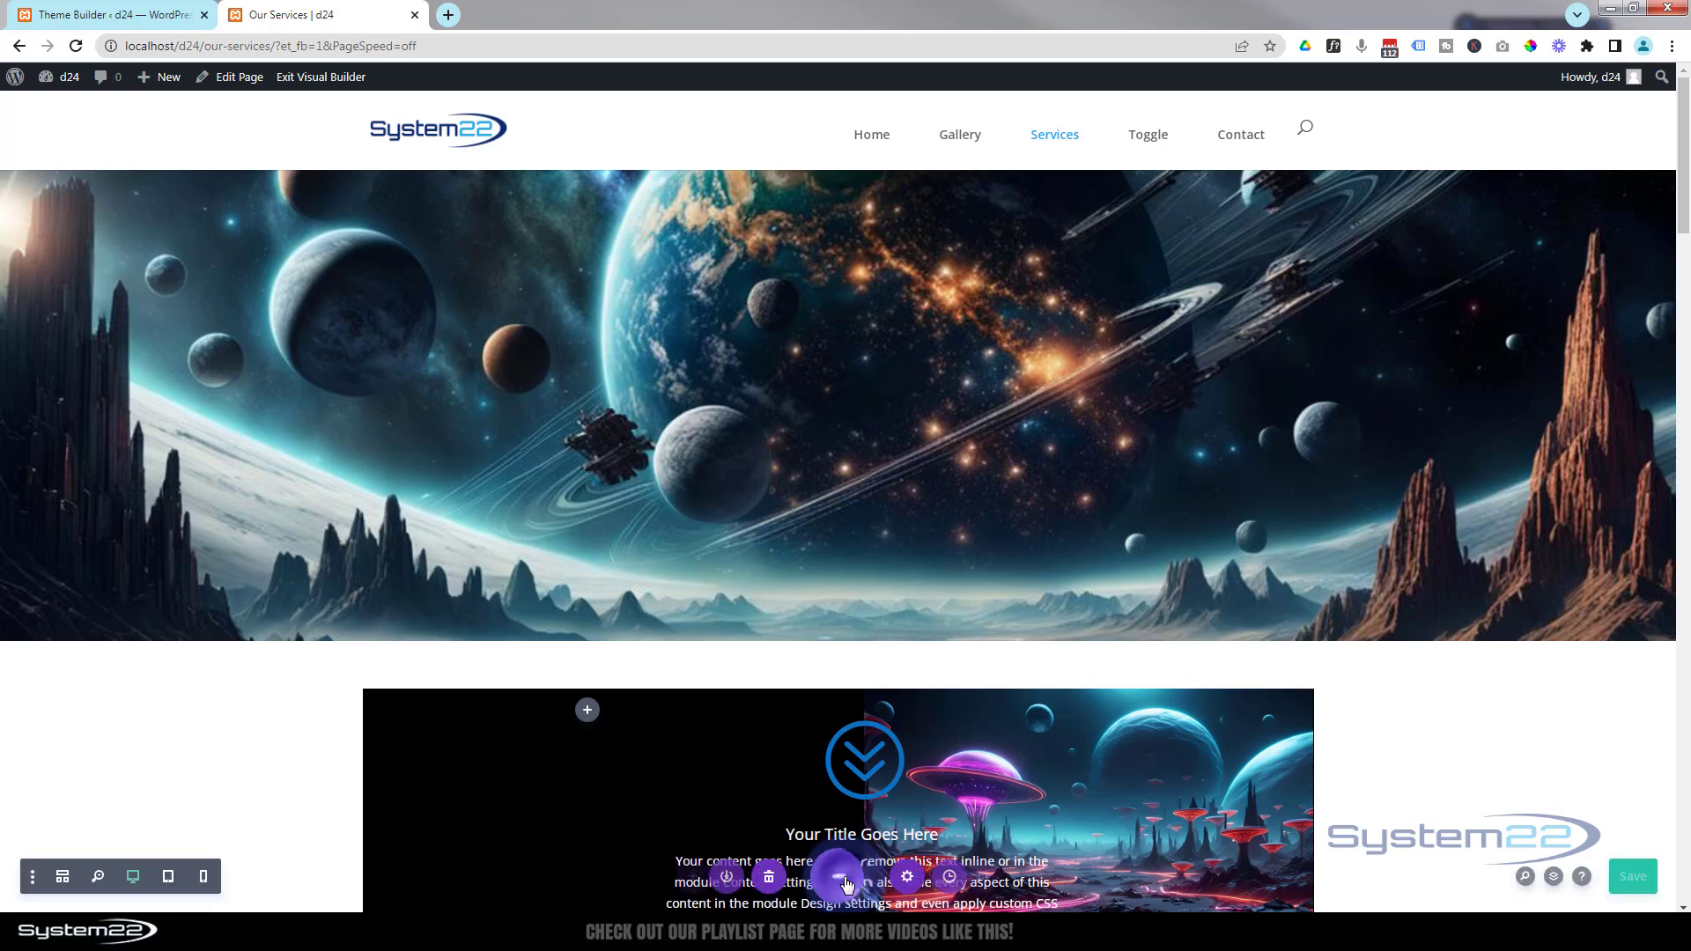
click(1629, 880)
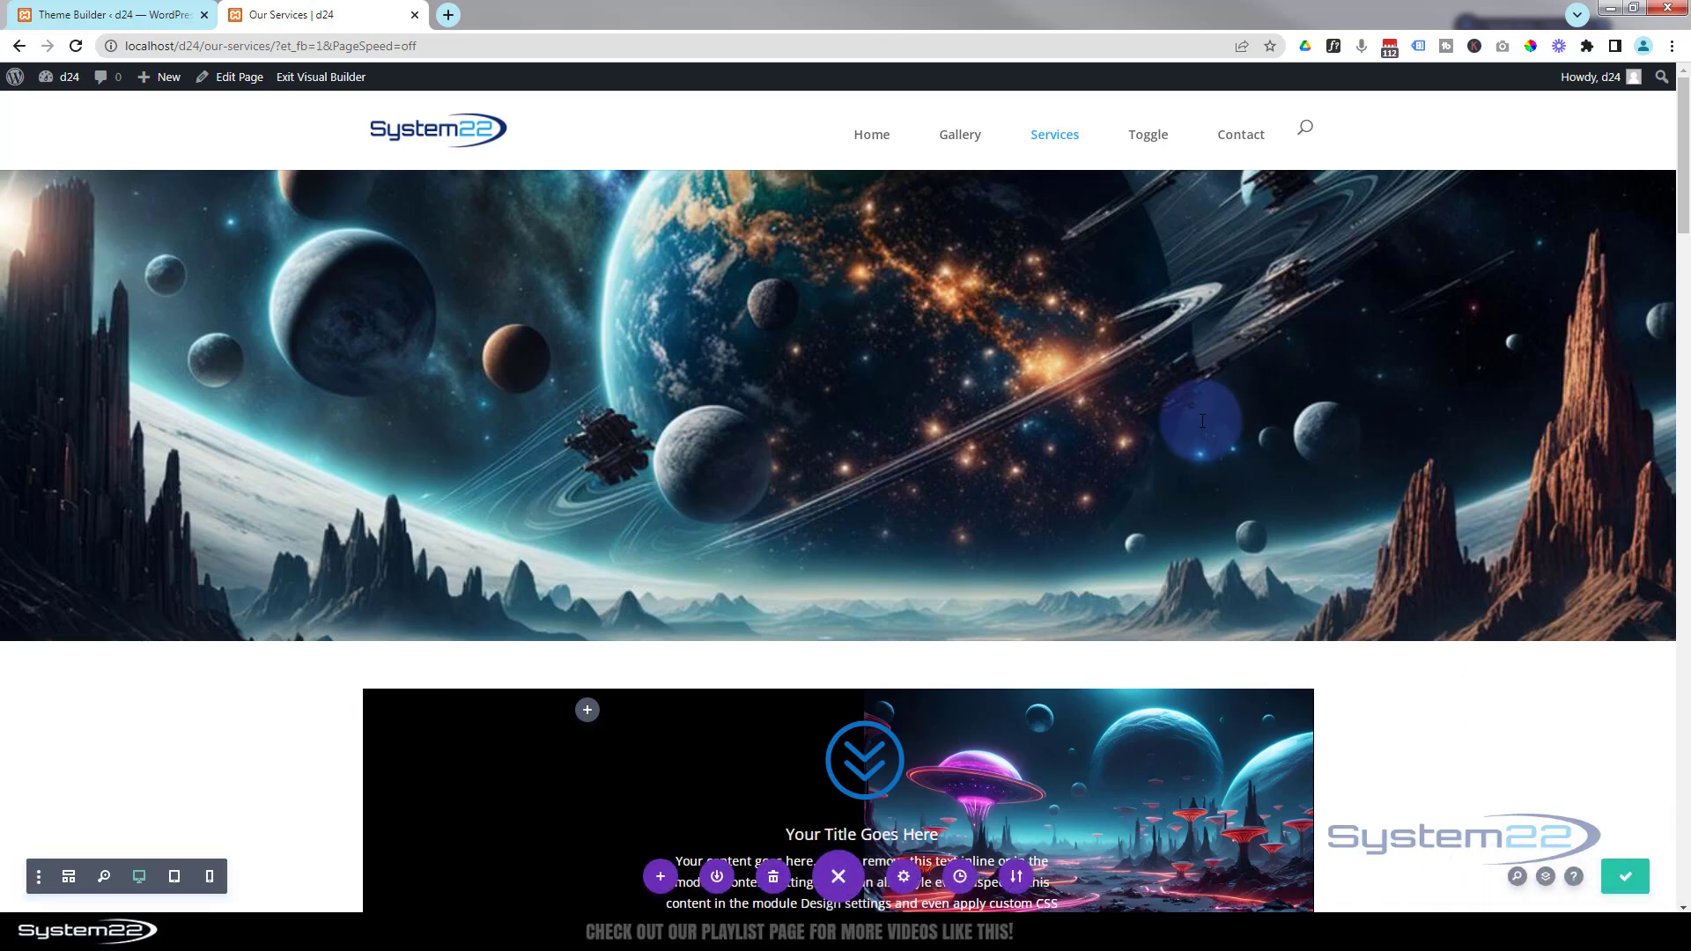
click(309, 79)
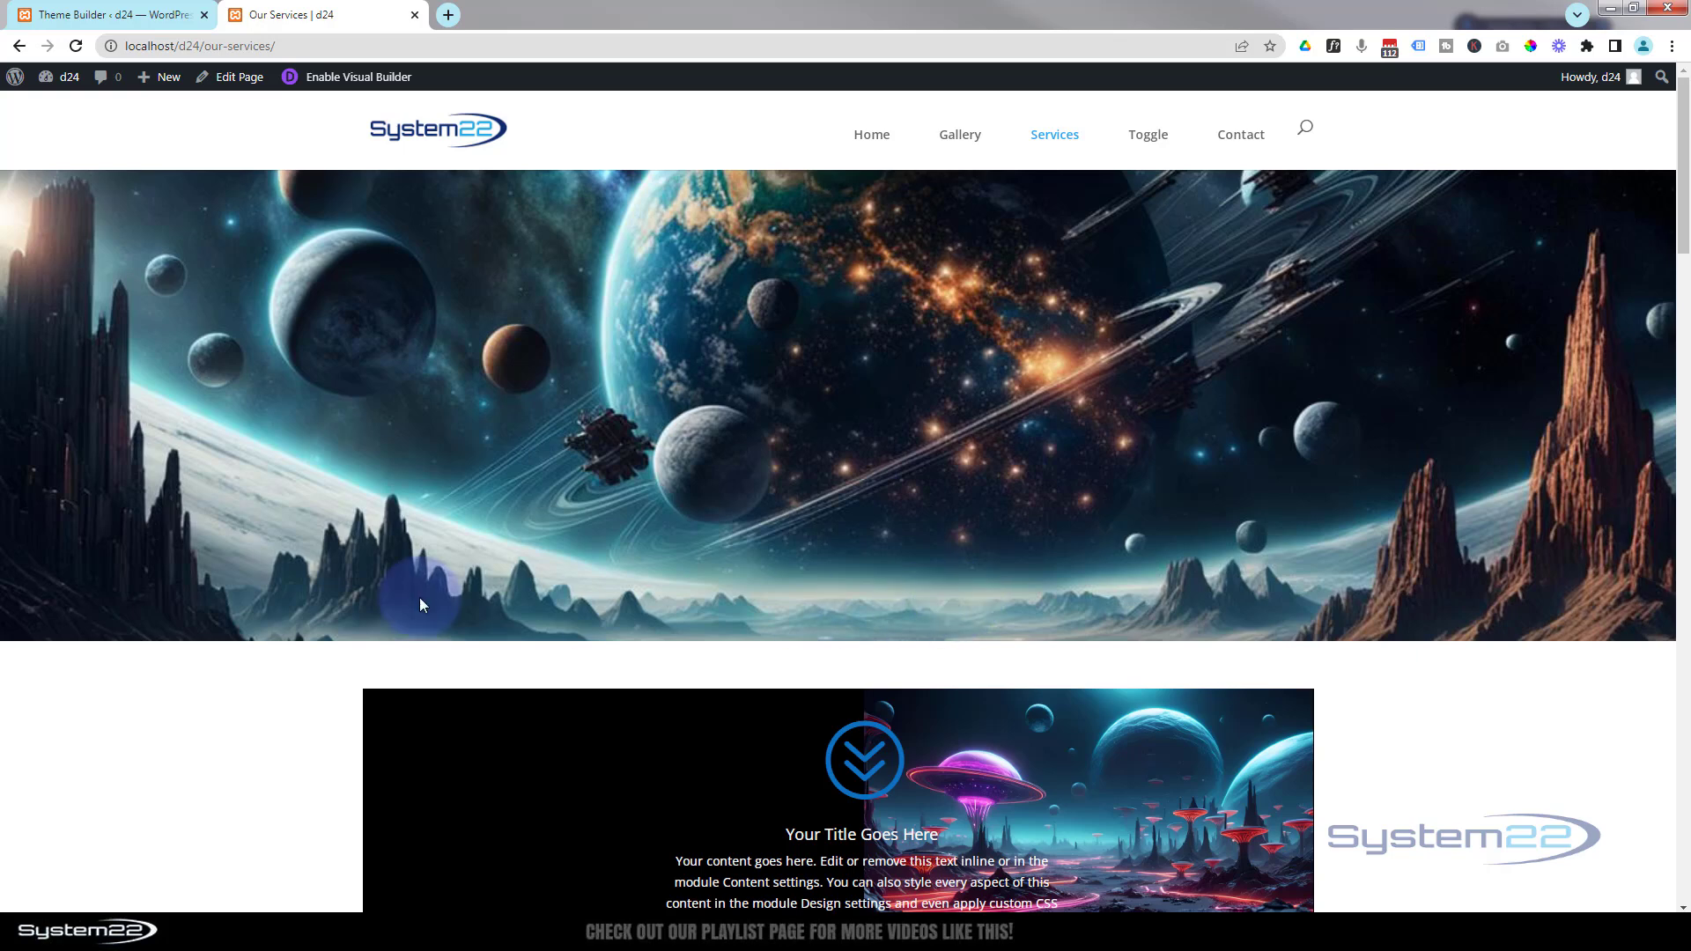
- Check how the three hero columns fade in and out on the live Services page
mouse_move(492, 453)
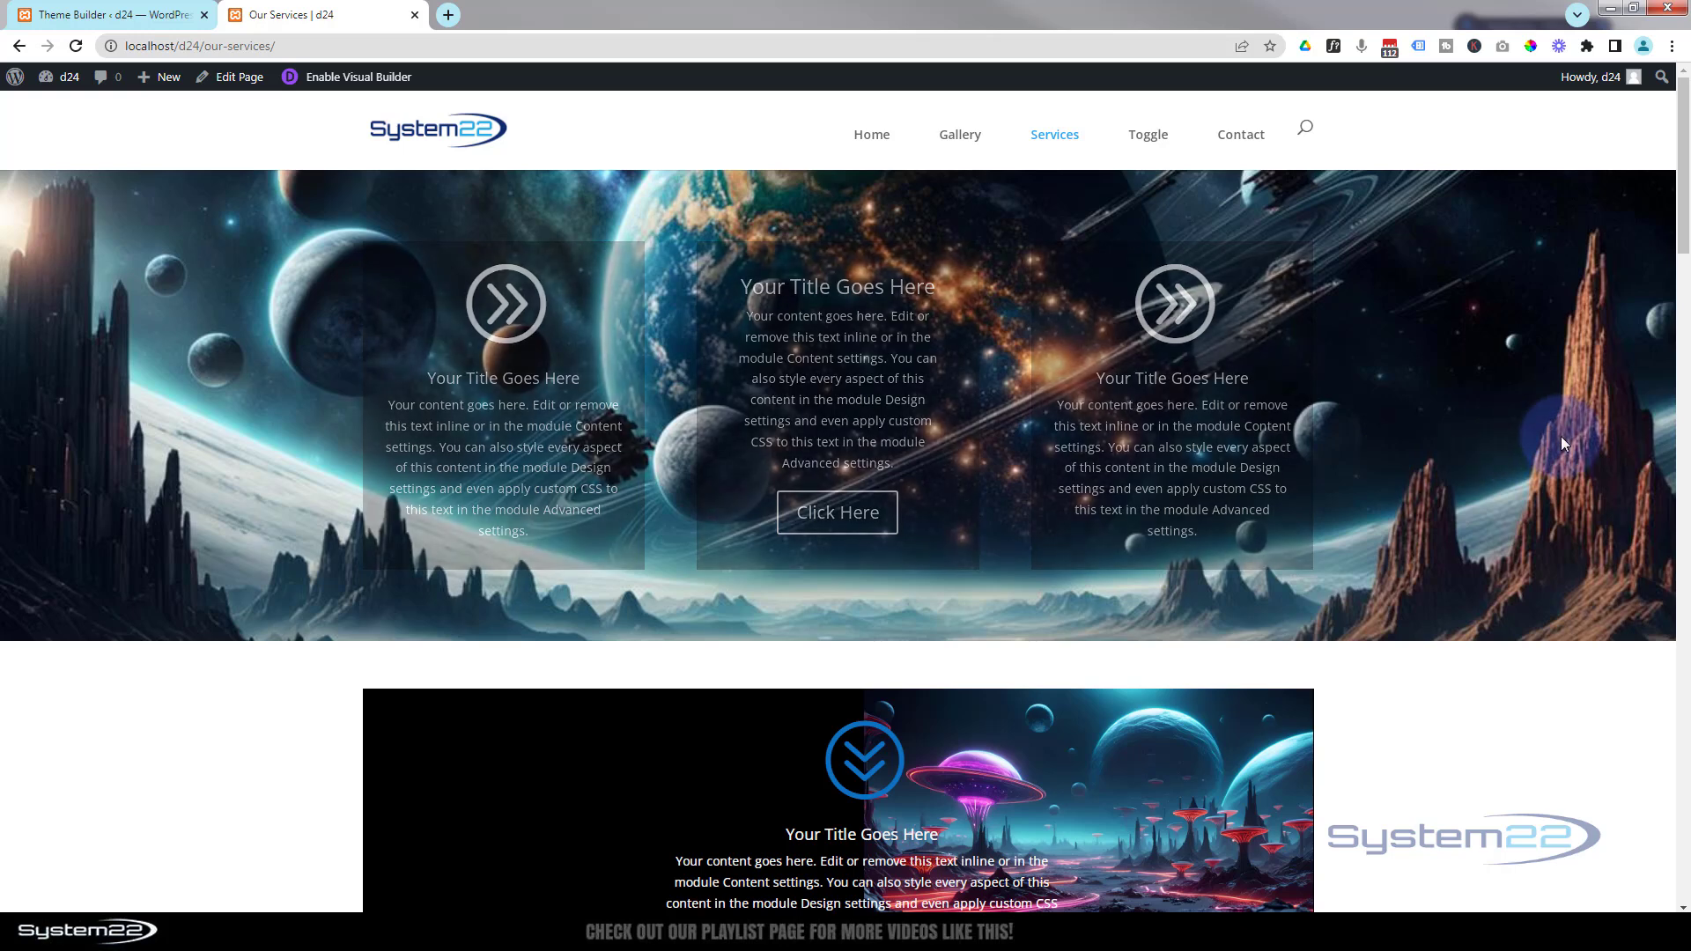
mouse_move(1180, 440)
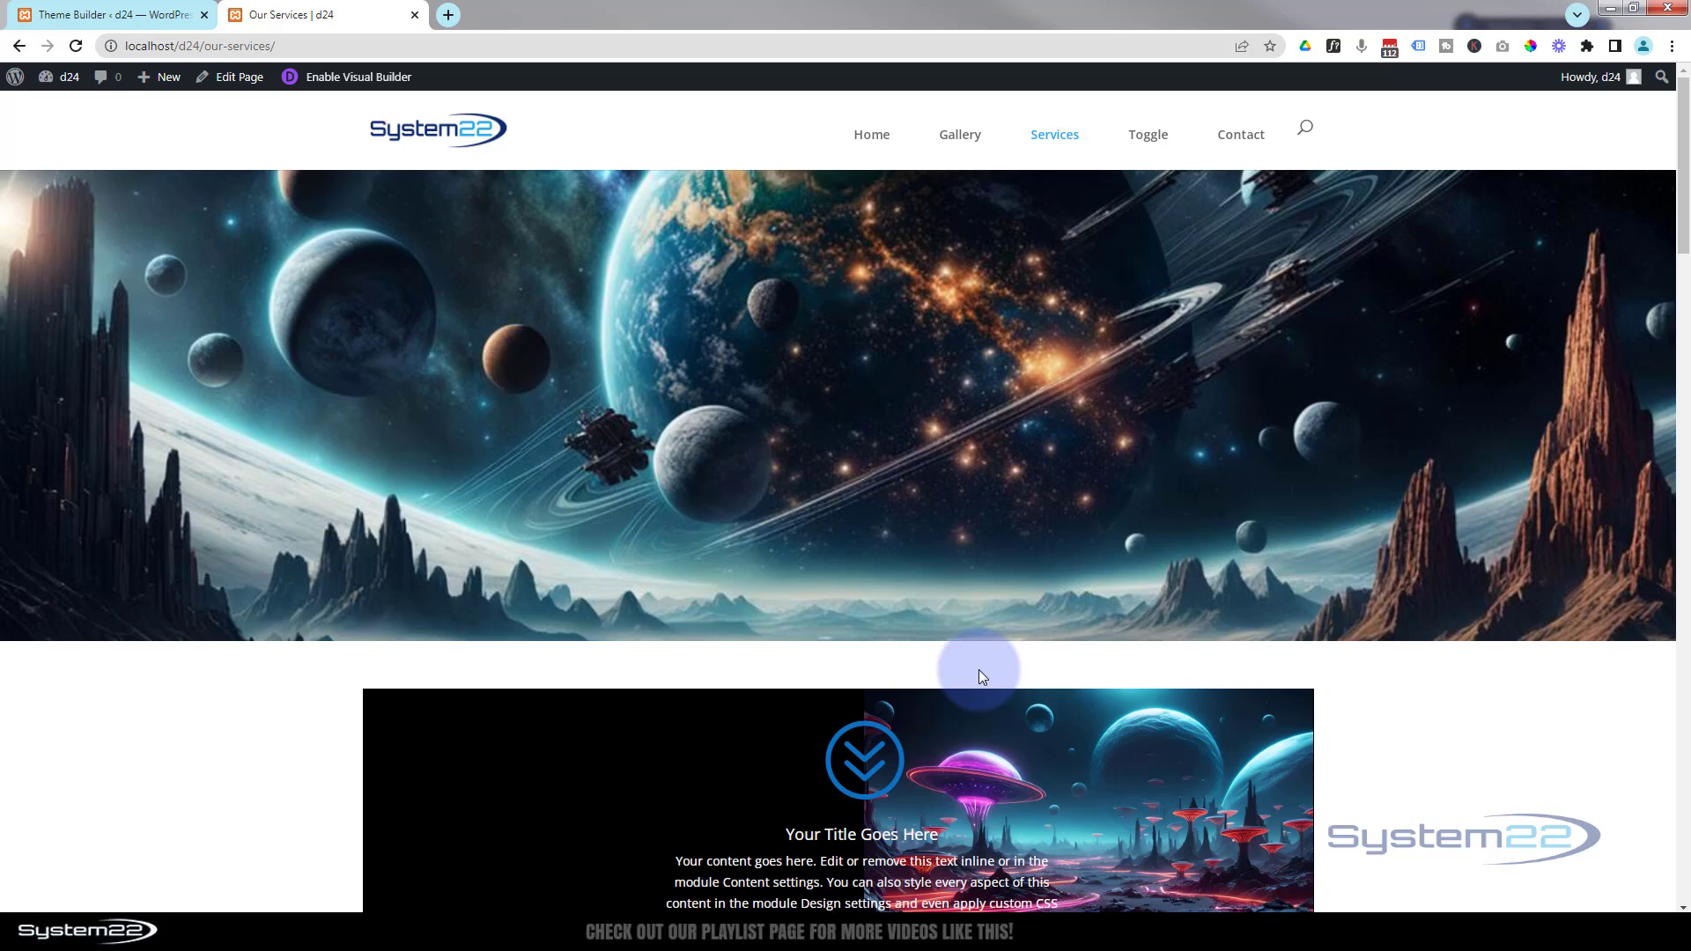
mouse_move(775, 398)
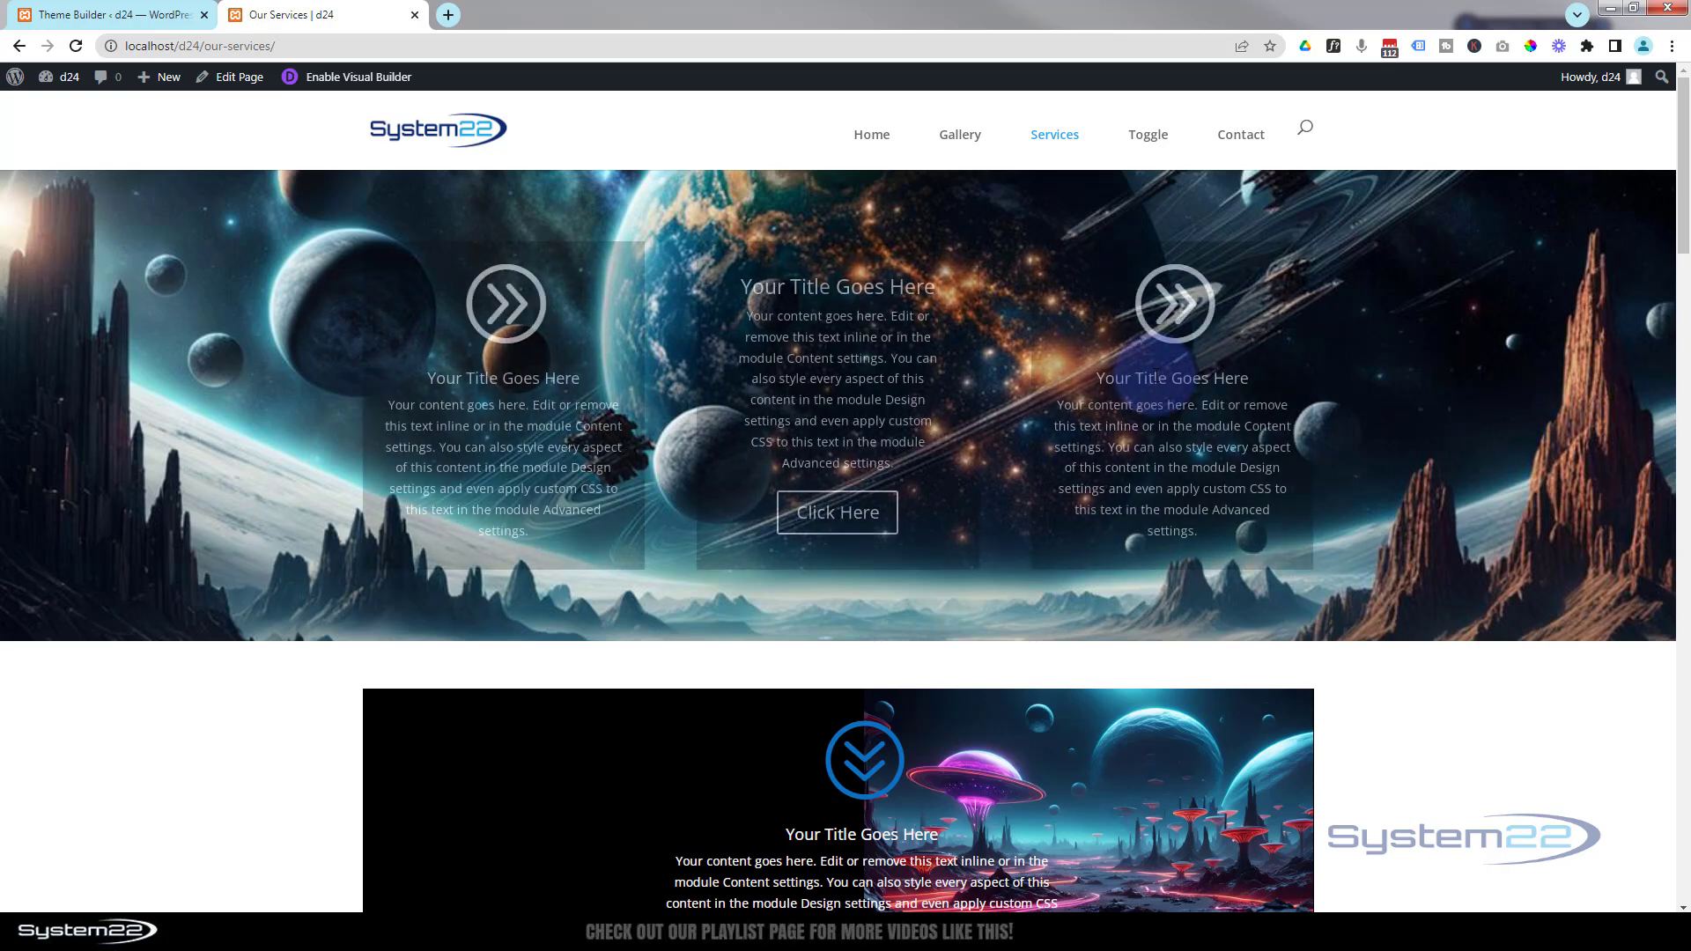
mouse_move(1145, 372)
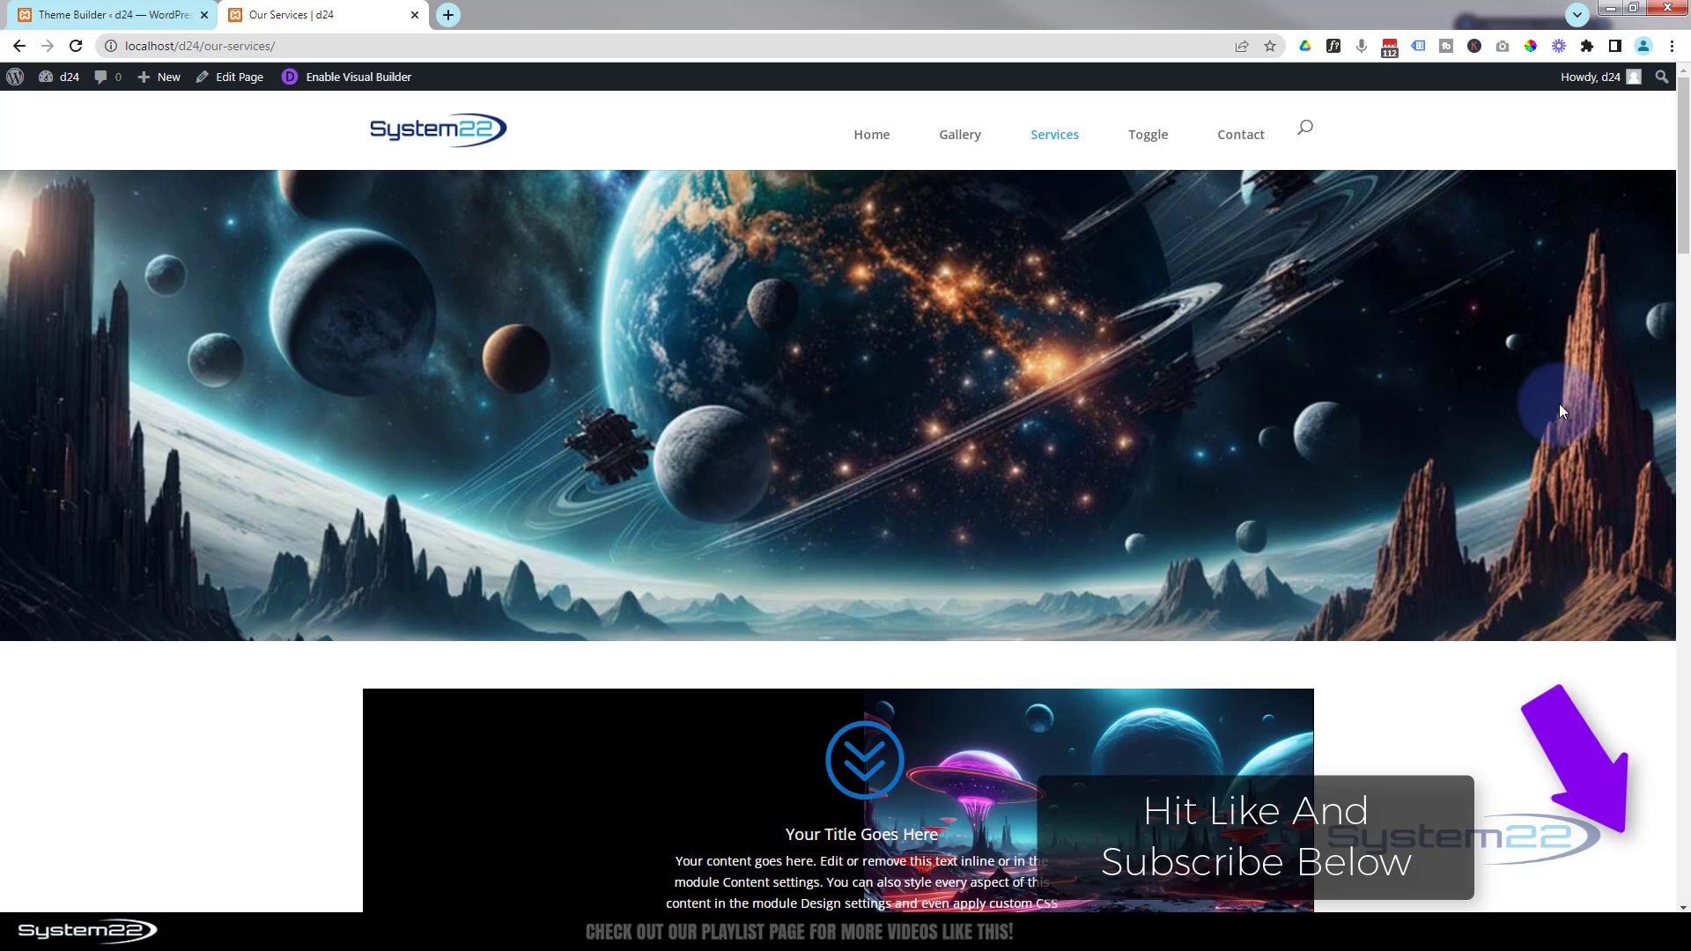
mouse_move(1213, 416)
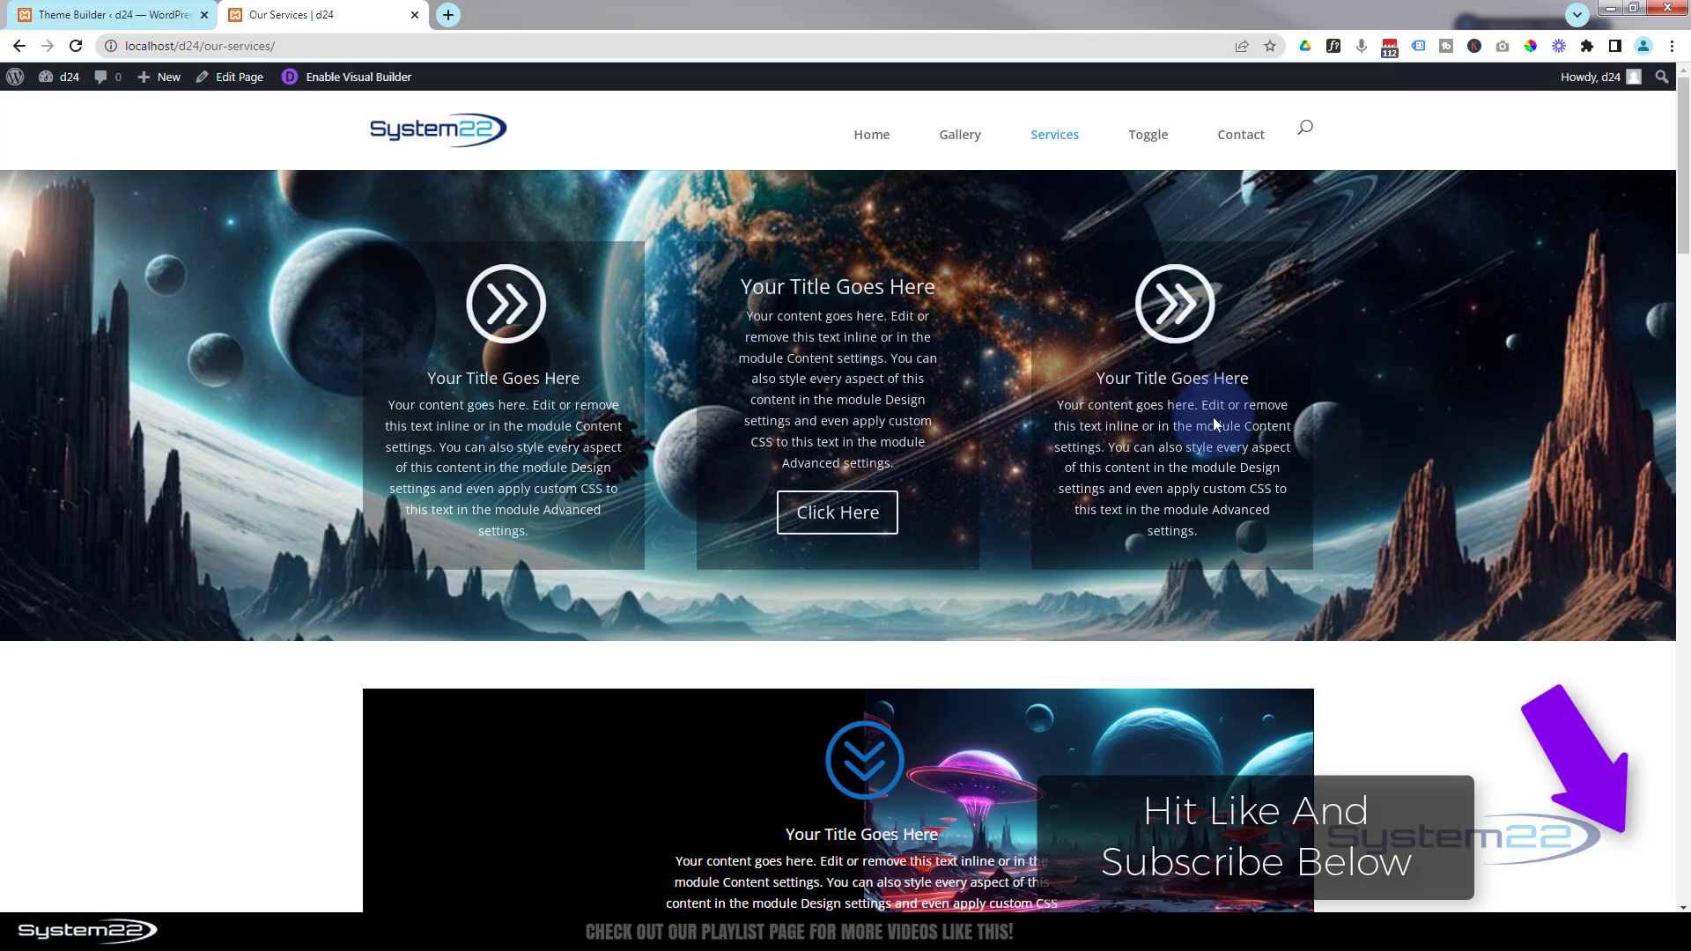